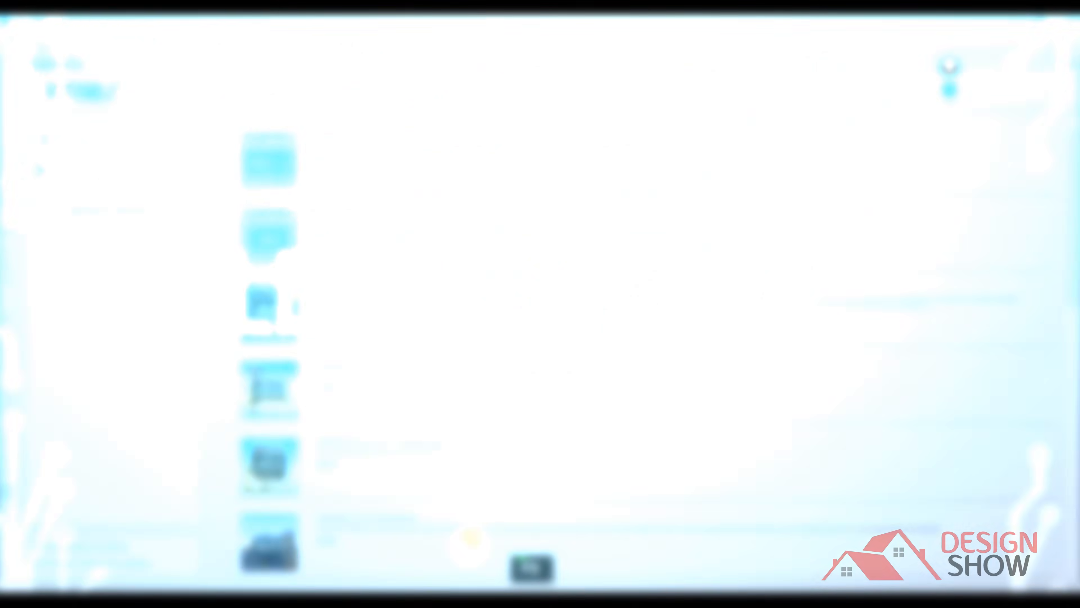
Browse the start page resources, viewing the Manuals and the Watch & Learn tutorial videos.
key("F9")
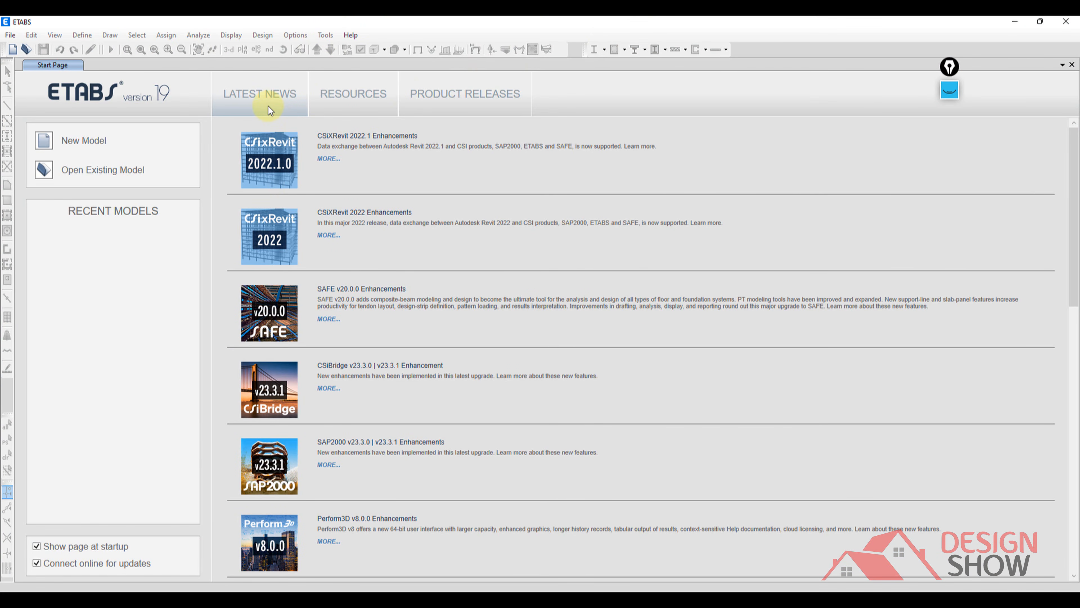
left_click(357, 105)
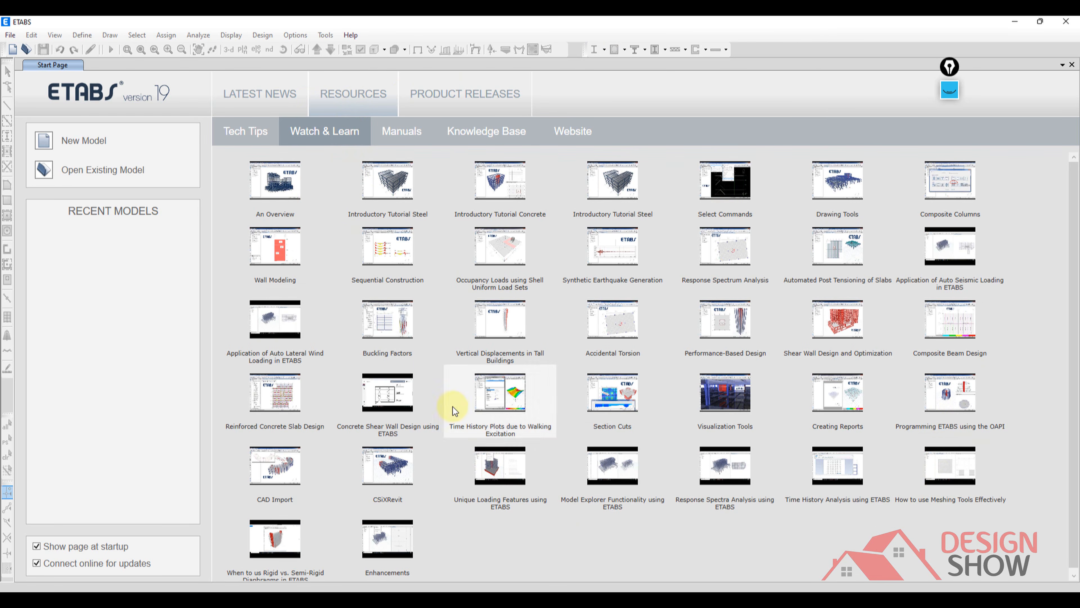
left_click(411, 137)
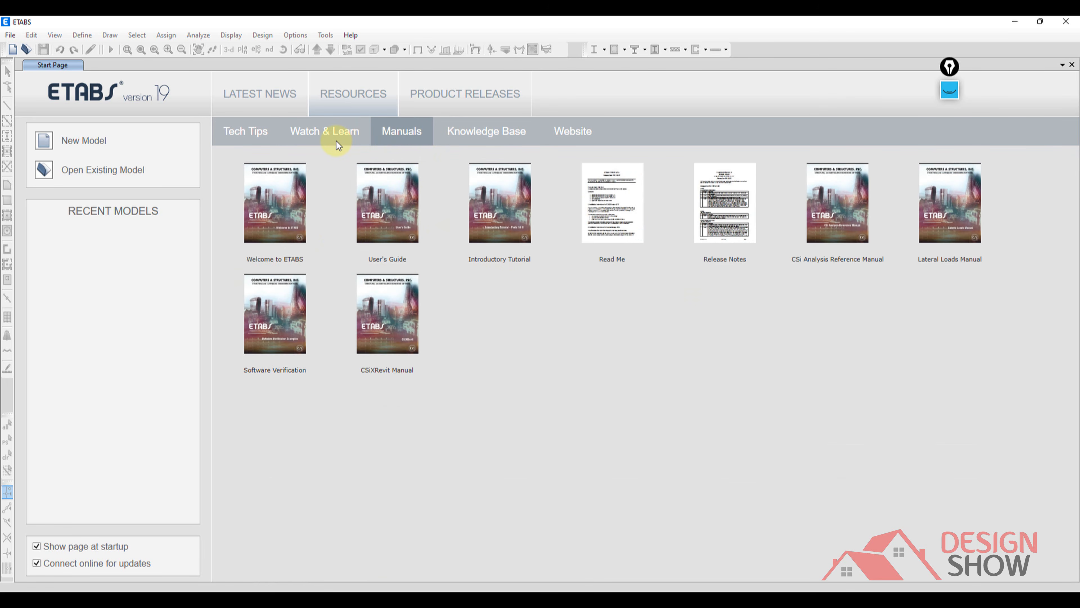
left_click(336, 132)
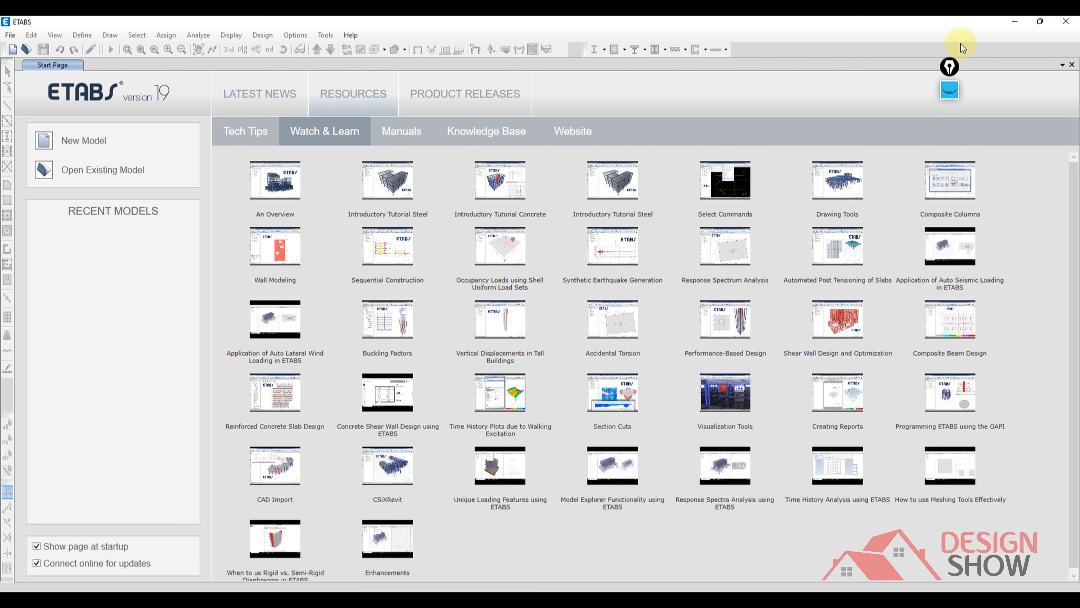
Mark the Watch & Learn video list with pink pen check marks and a bracket, and clear the annotations.
double_click(950, 90)
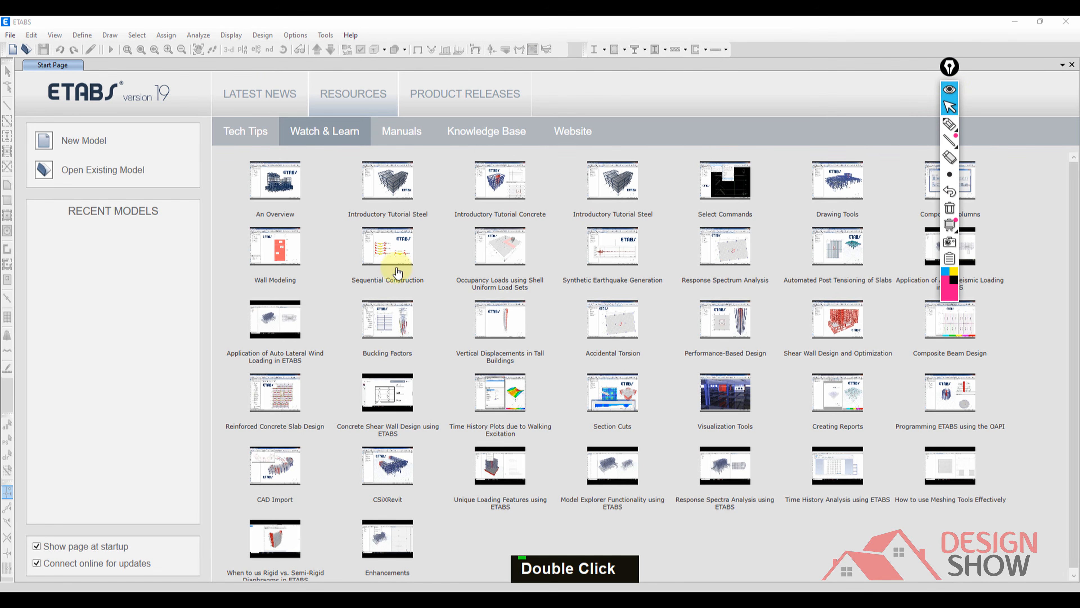
left_click(949, 124)
left_click_drag(264, 333, 929, 156)
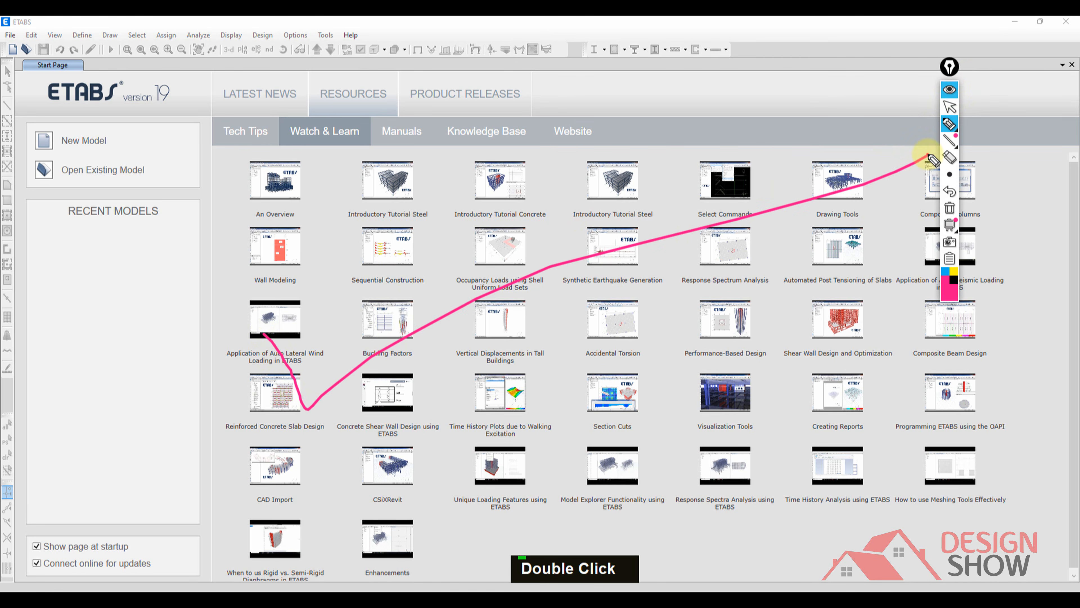
mouse_move(275, 145)
left_mouse_down()
mouse_move(239, 145)
mouse_move(235, 577)
mouse_move(285, 592)
left_mouse_up()
left_click_drag(91, 407, 315, 268)
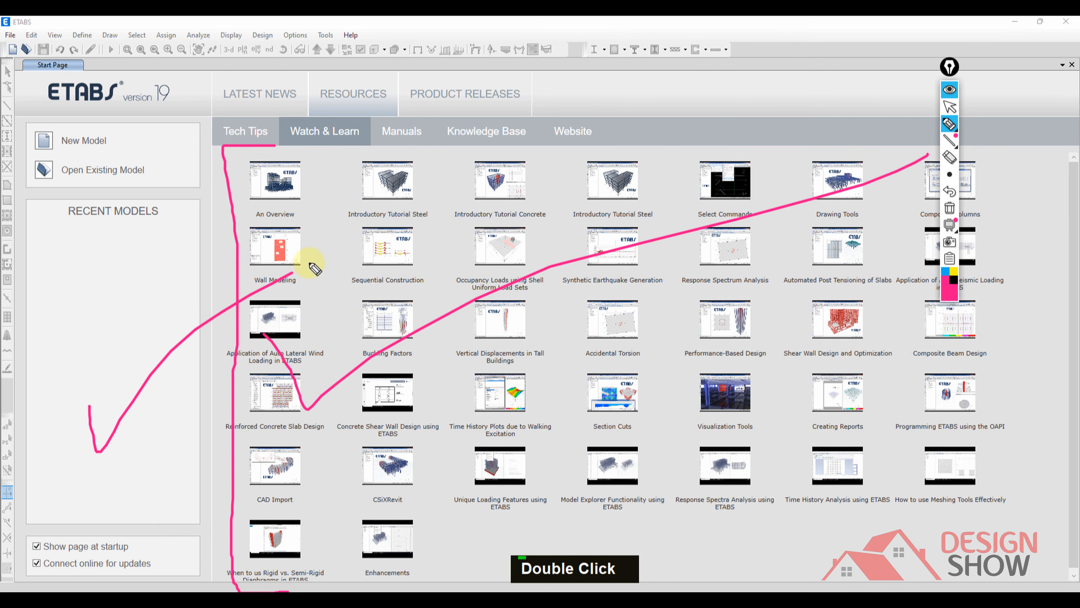
left_click(949, 208)
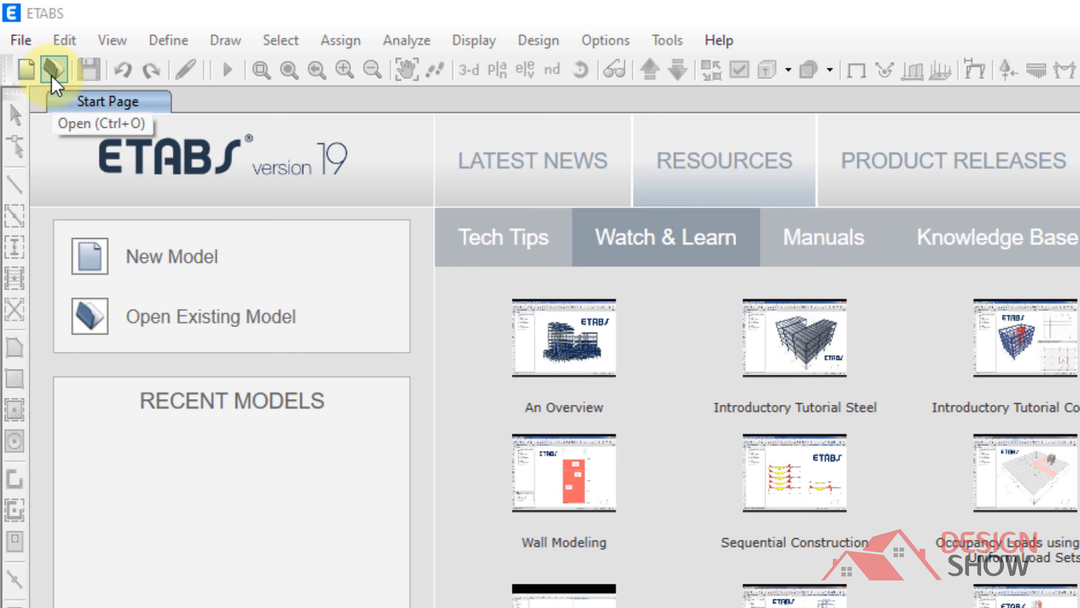
Review the help documentation list and the other available help options.
left_click(719, 43)
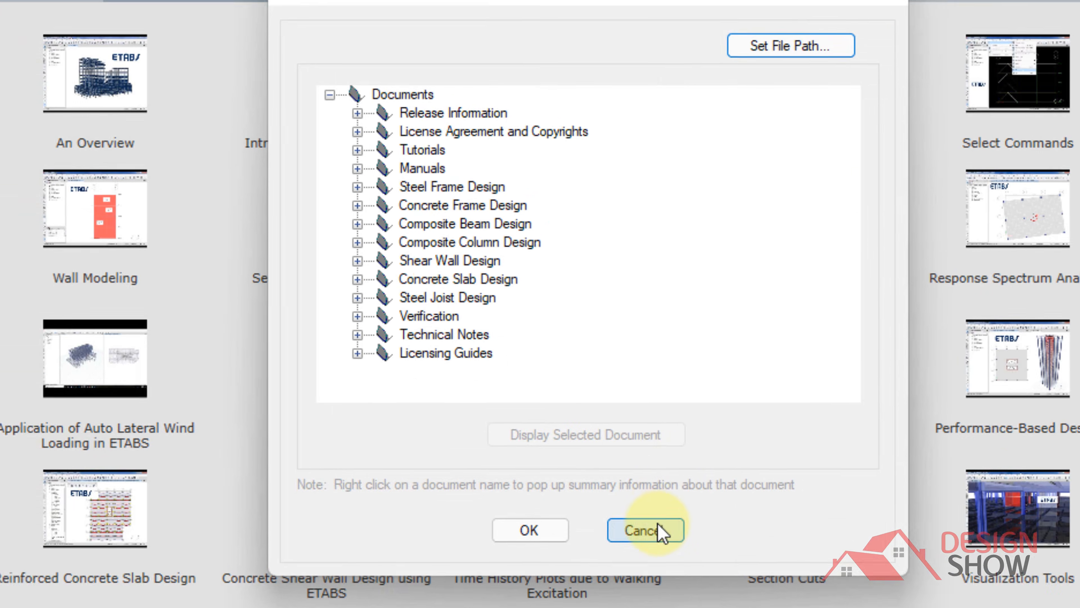
left_click(606, 506)
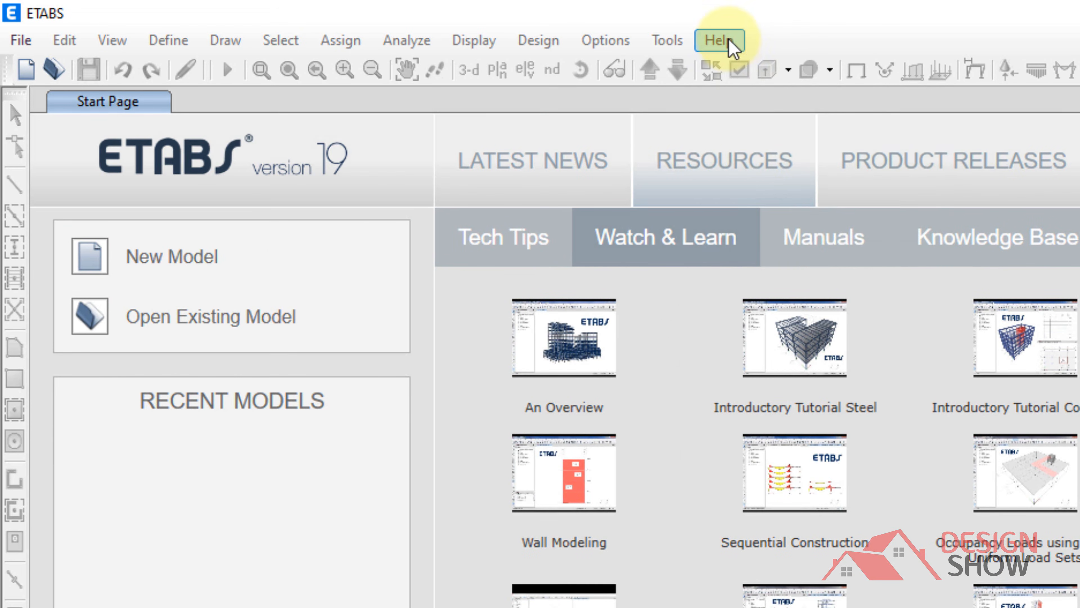
left_click(729, 39)
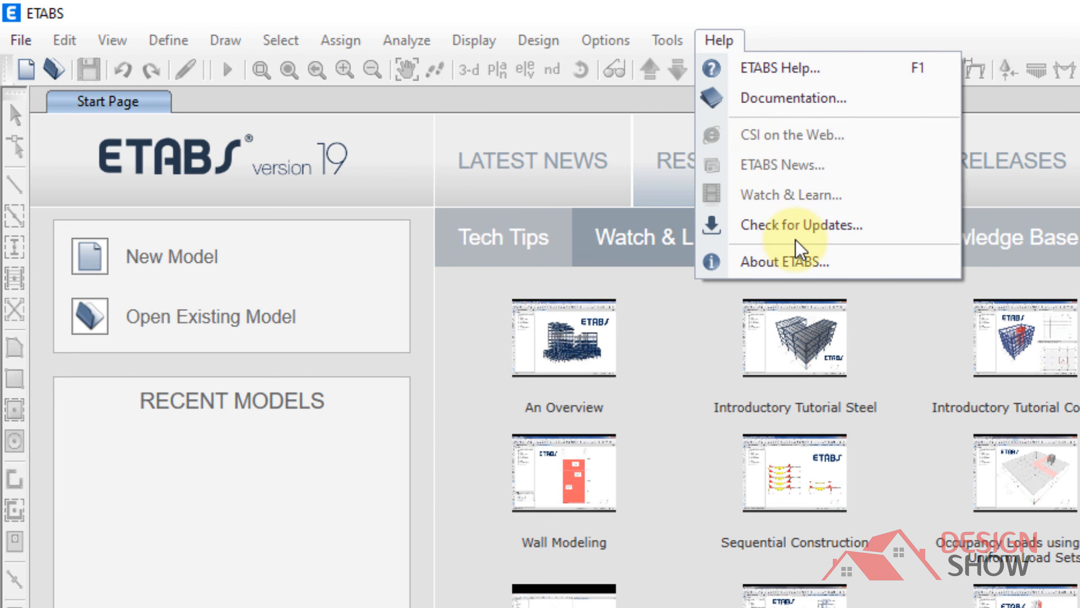
left_click(145, 26)
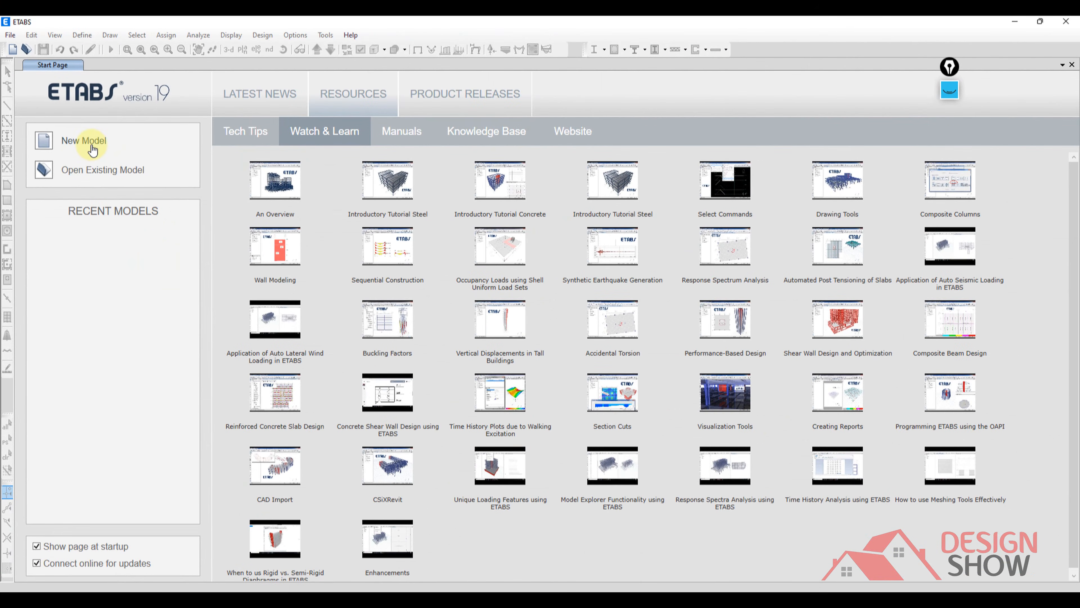
Start a new model.
left_click(91, 145)
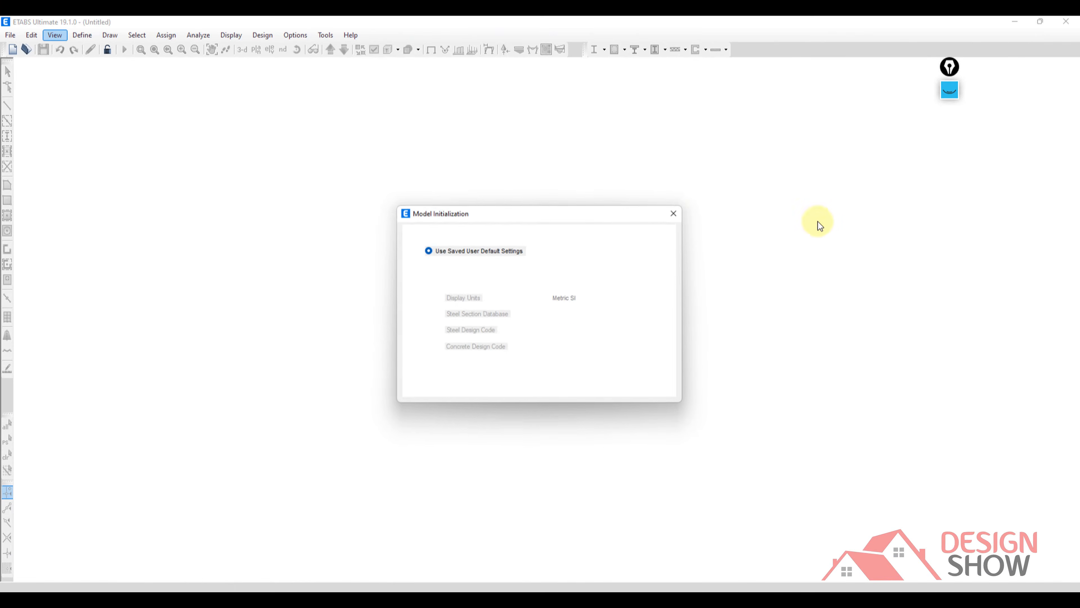
Annotate the Model Initialization dialog with a bracket, check marks at the saved defaults and code settings, and the note "3-4".
left_click(948, 91)
left_click(949, 124)
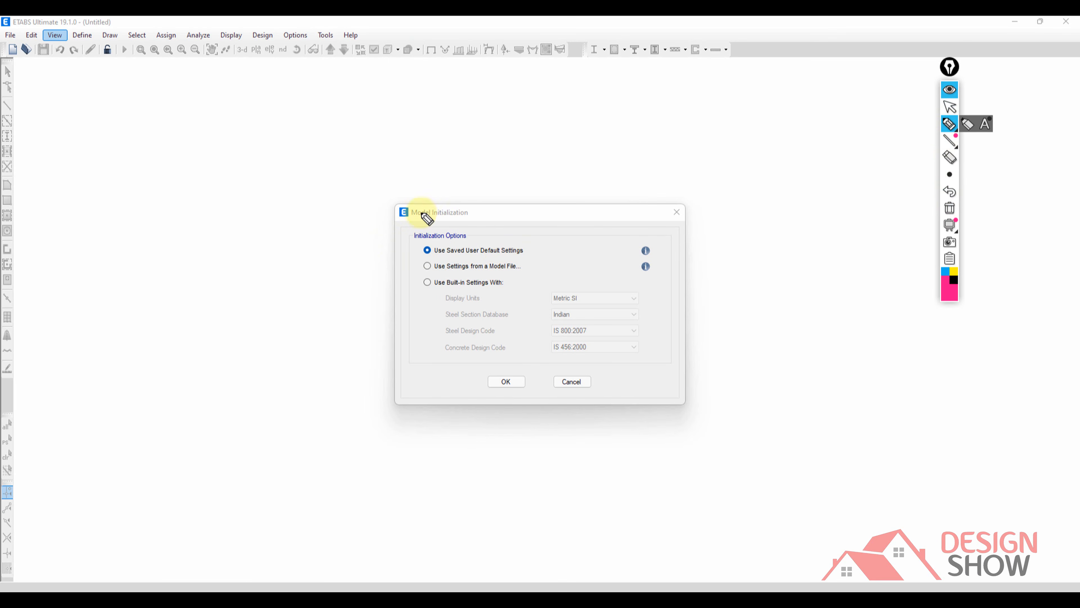
mouse_move(413, 197)
left_mouse_down()
mouse_move(370, 190)
mouse_move(385, 374)
mouse_move(423, 431)
left_mouse_up()
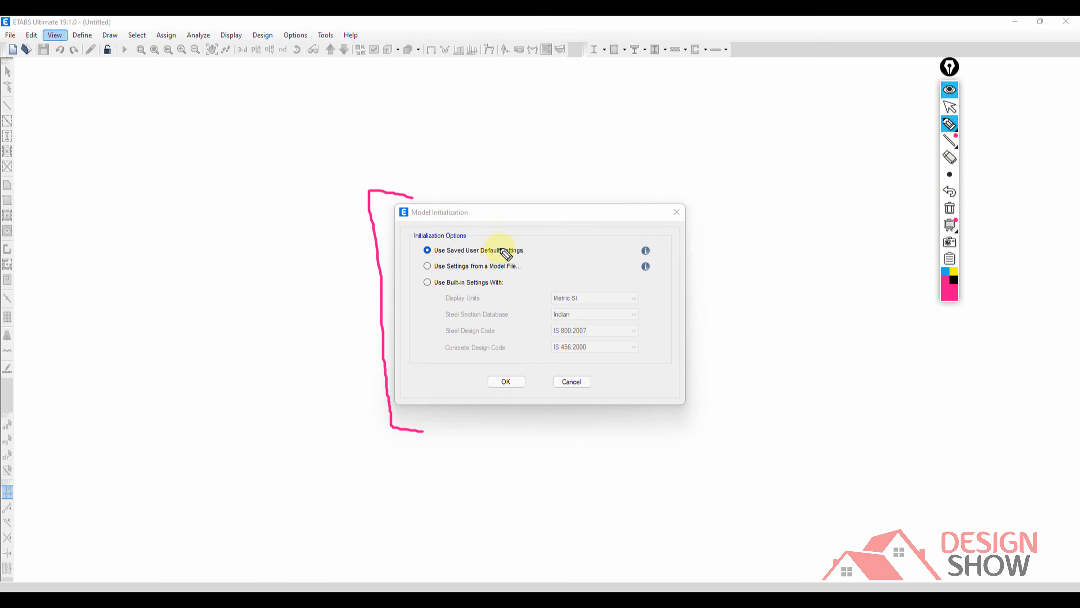
mouse_move(535, 251)
left_mouse_down()
mouse_move(534, 260)
mouse_move(559, 237)
left_mouse_up()
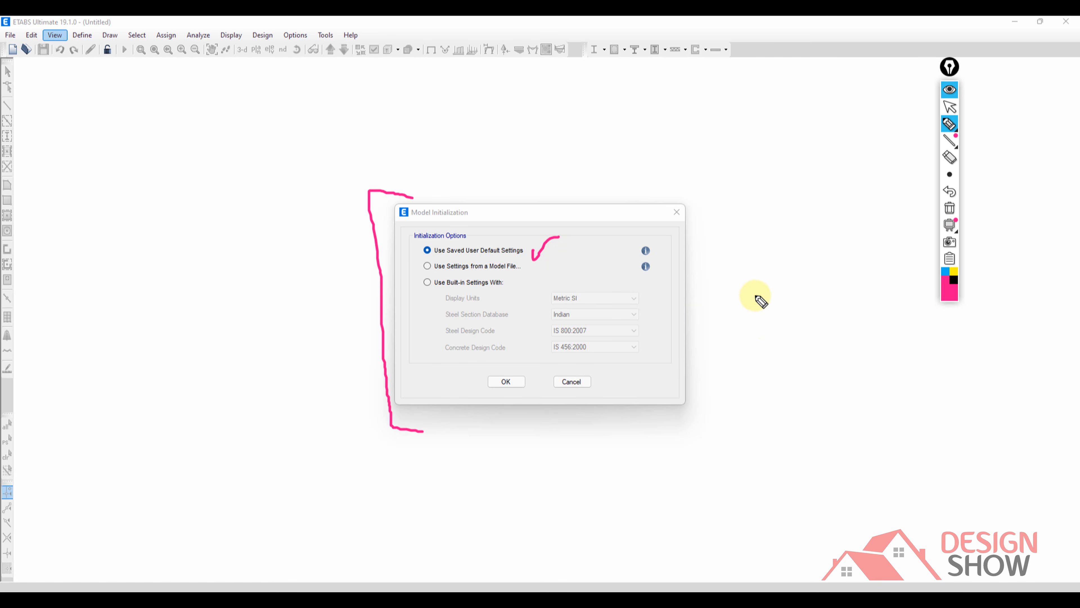
mouse_move(755, 293)
left_mouse_down()
mouse_move(764, 321)
mouse_move(754, 324)
left_mouse_up()
left_click_drag(785, 312, 810, 312)
left_click_drag(816, 279, 831, 323)
left_click_drag(633, 339, 710, 297)
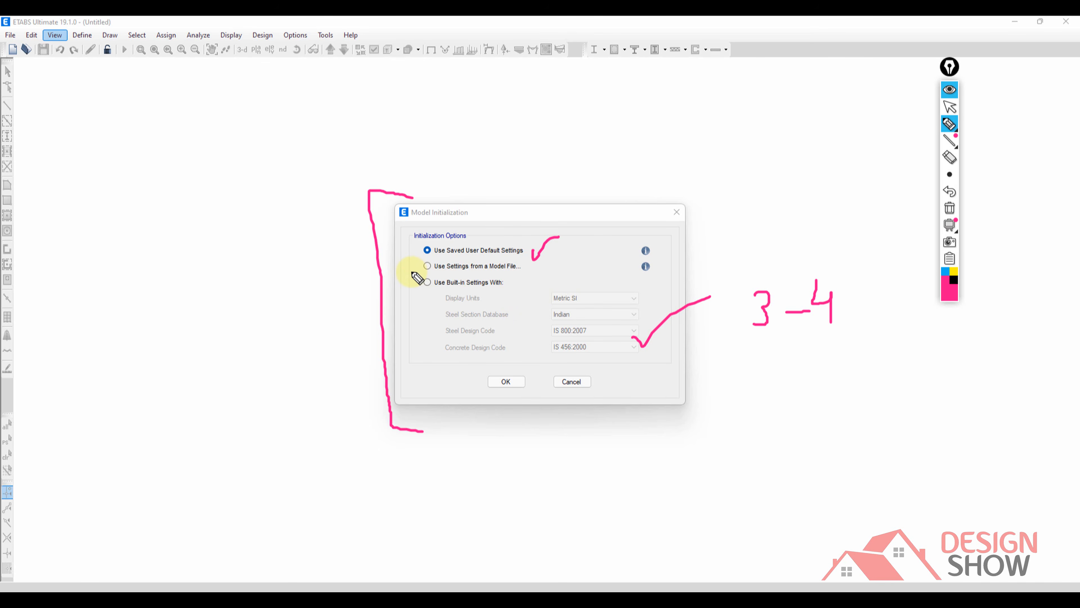
Mark the model-file and built-in settings options with pen check marks and a bracket, and clear all annotations.
left_click_drag(411, 272, 440, 267)
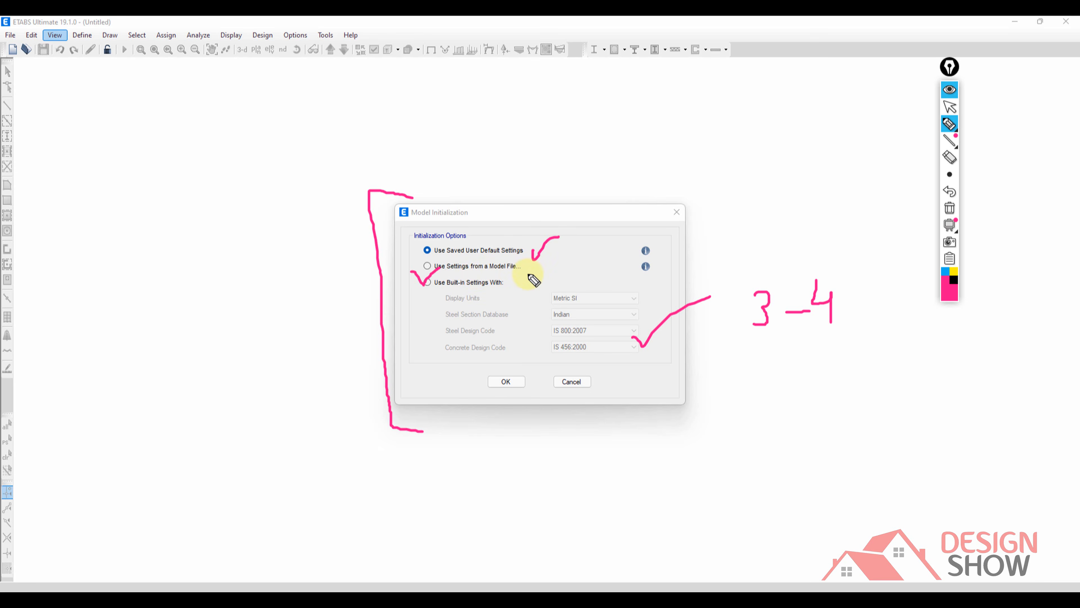
left_click_drag(524, 267, 559, 264)
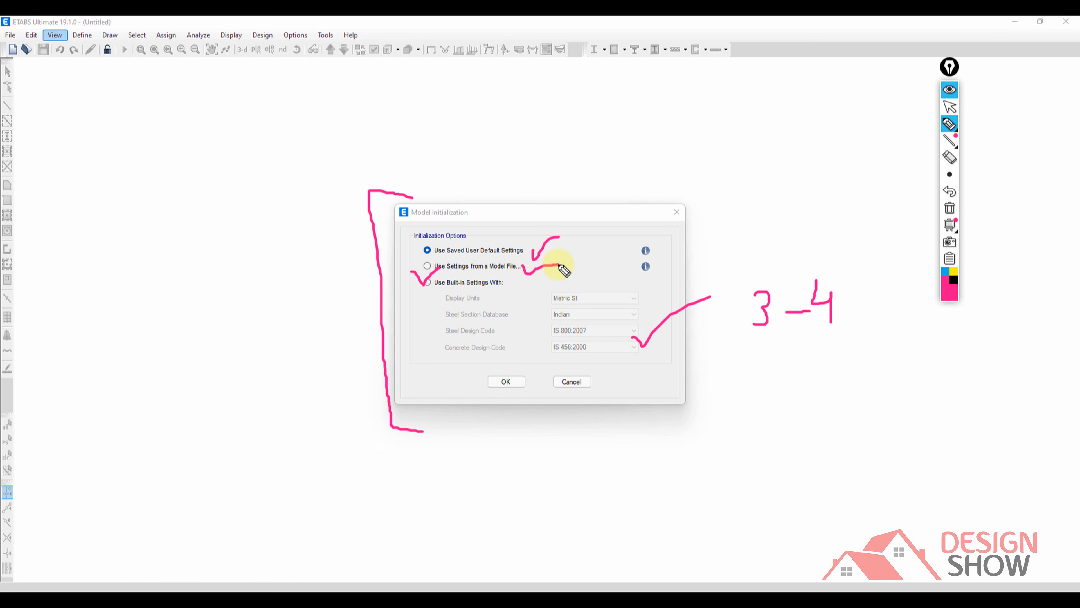
mouse_move(454, 276)
left_mouse_down()
mouse_move(424, 276)
mouse_move(427, 328)
mouse_move(453, 364)
left_mouse_up()
mouse_move(502, 336)
left_mouse_down()
mouse_move(509, 347)
mouse_move(559, 309)
left_mouse_up()
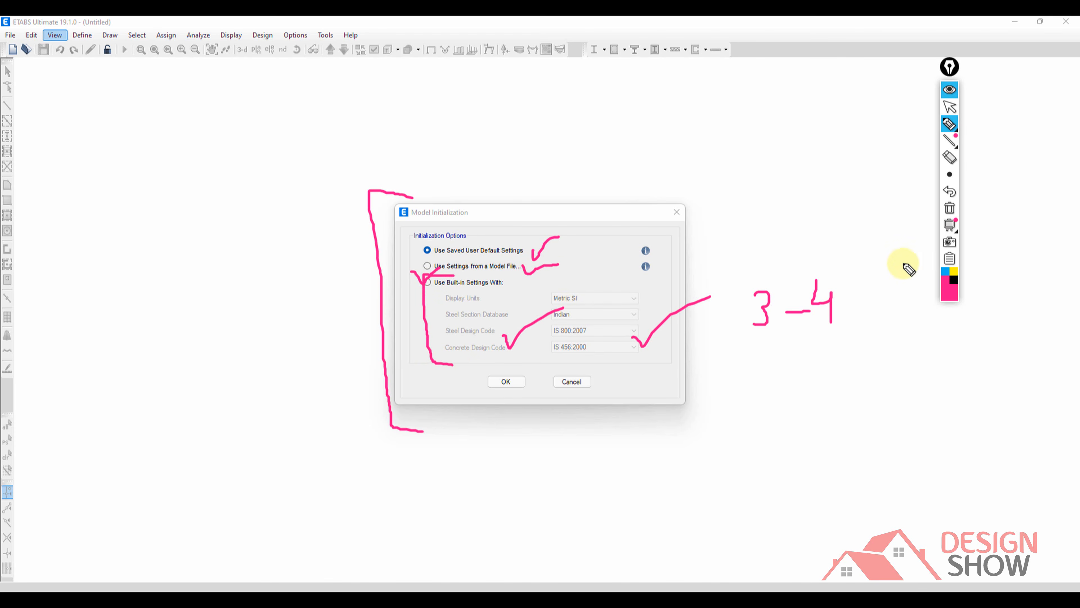
left_click(950, 208)
left_click(948, 92)
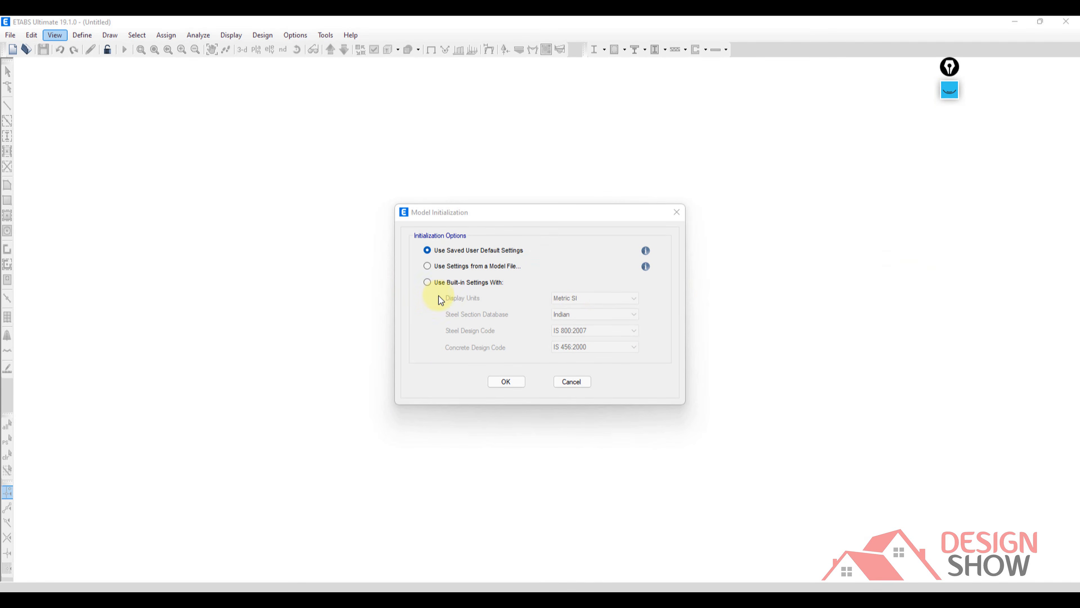
Initialize the model using built-in settings with Metric SI display units and the Indian steel section database.
left_click(427, 282)
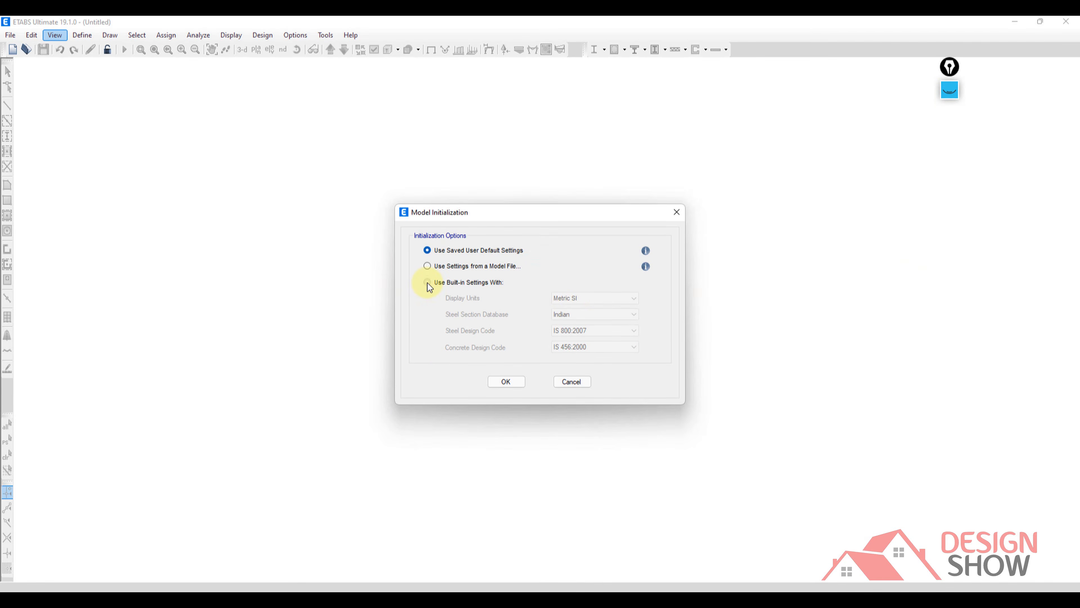
left_click(591, 299)
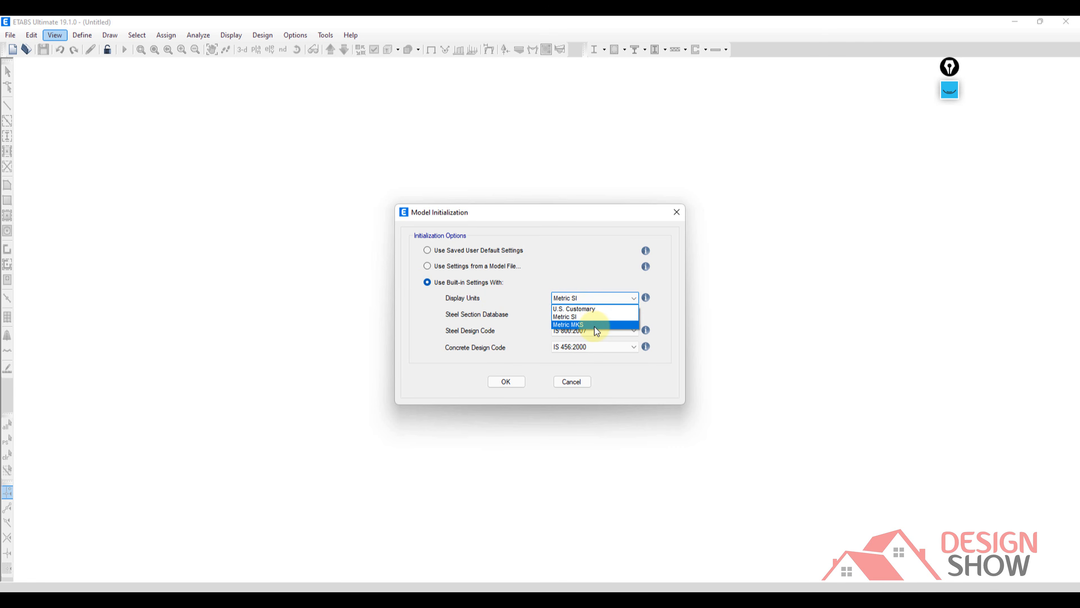
left_click(582, 317)
left_click(579, 316)
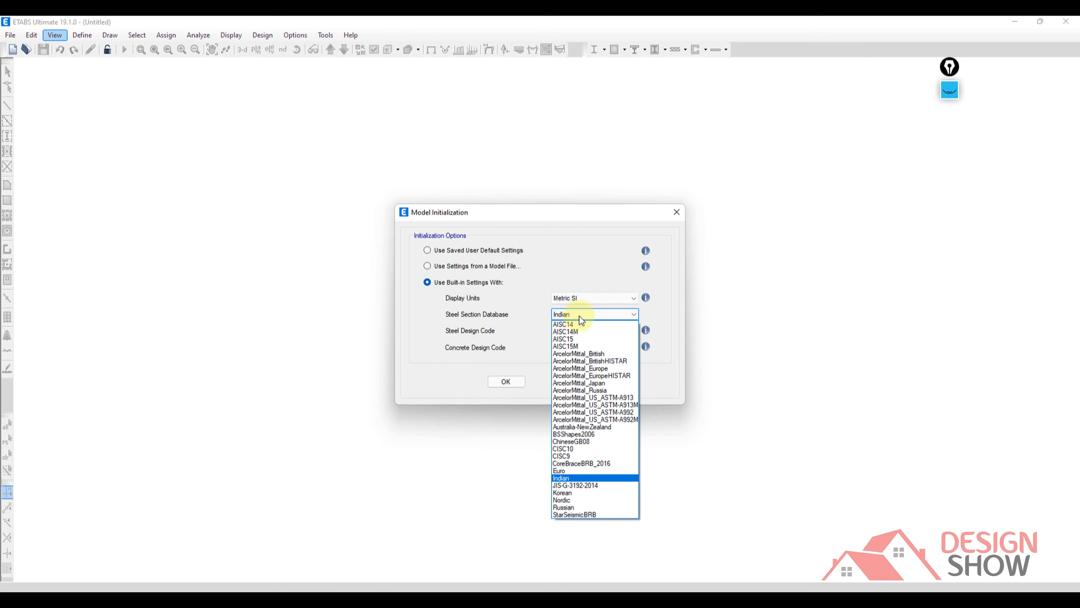
left_click(581, 479)
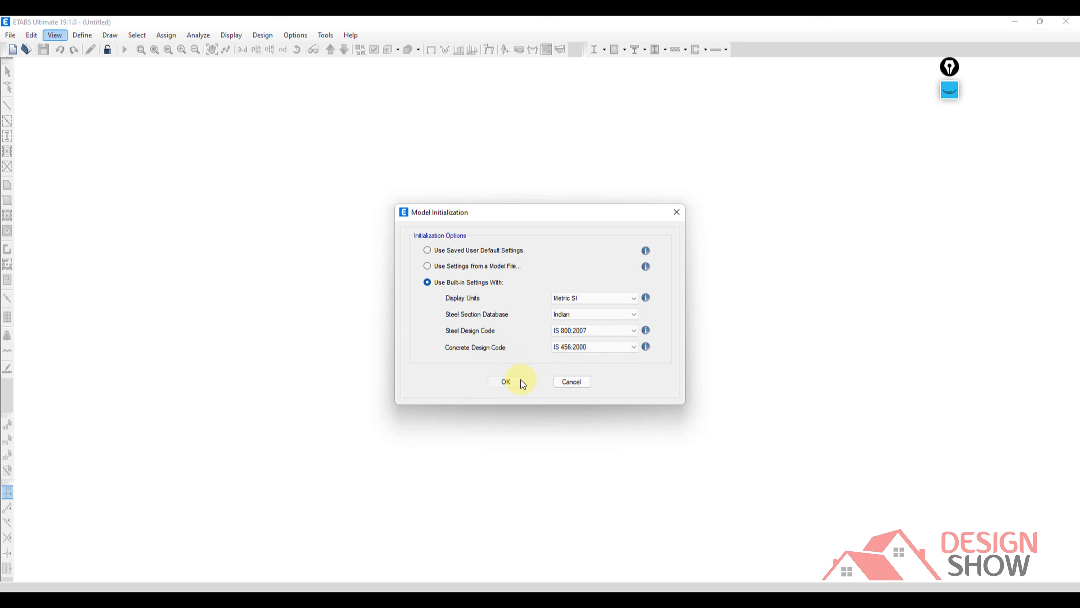
left_click(506, 381)
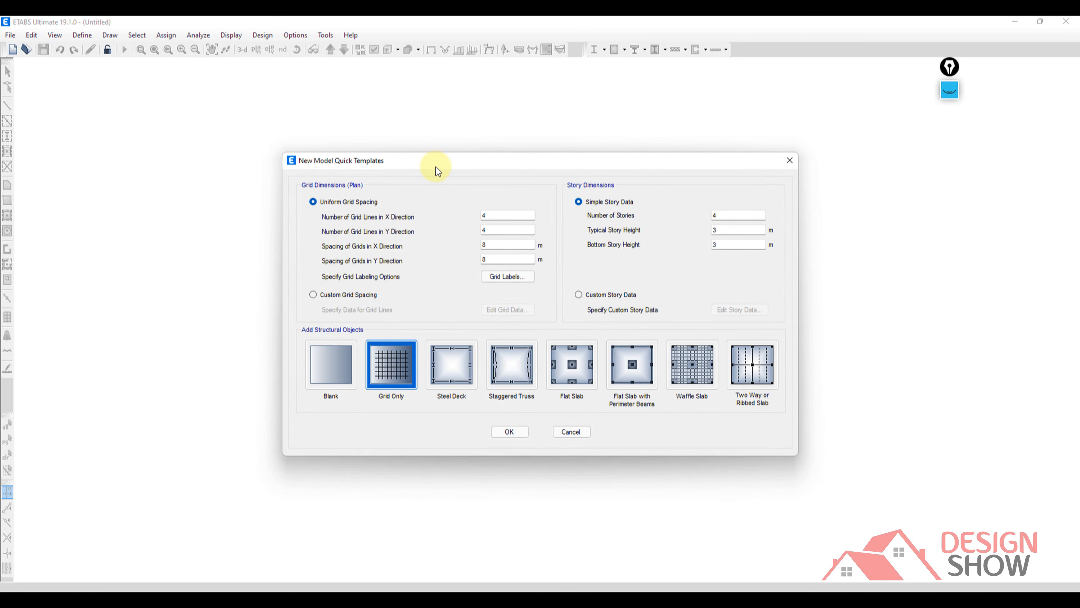
Annotate the grid dimensions with a black check mark at Uniform Grid Spacing and lines beside the X and Y grid line counts.
left_click(940, 91)
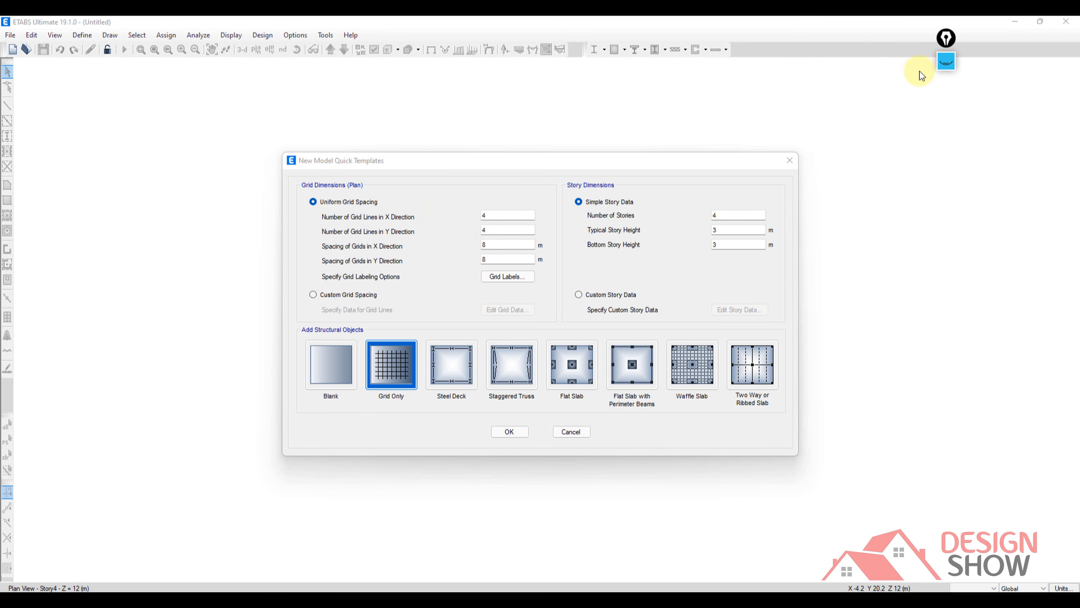
left_click(942, 65)
left_click(946, 95)
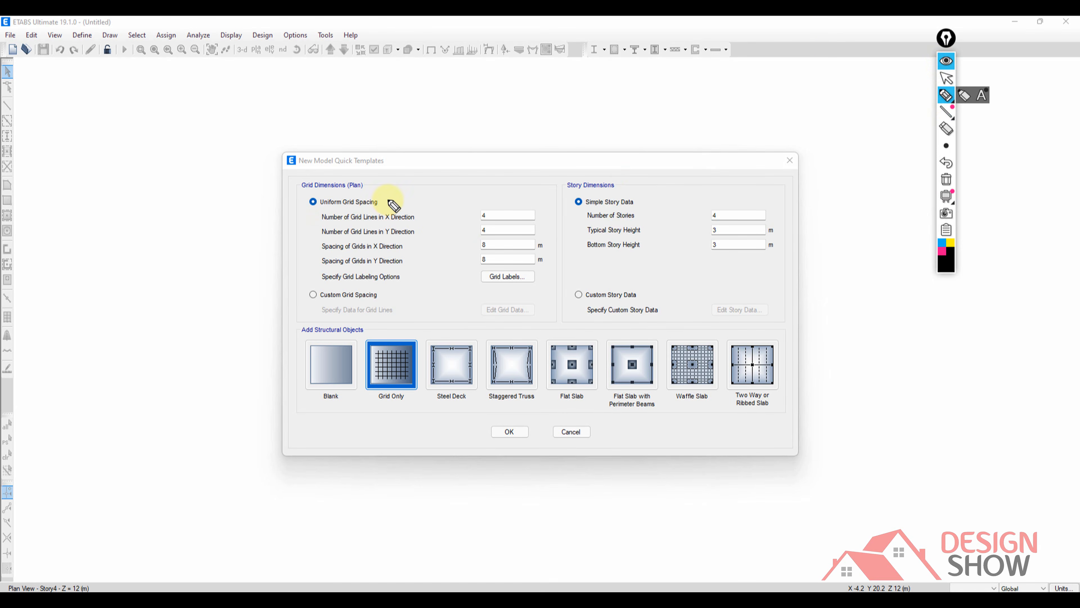
mouse_move(392, 205)
left_mouse_down()
mouse_move(424, 186)
mouse_move(444, 231)
left_mouse_up()
left_click(418, 231)
Draw black coordinate axes with arrowheads beside the templates dialog and label them X and Y.
mouse_move(855, 302)
left_mouse_down()
mouse_move(868, 398)
mouse_move(1009, 419)
left_mouse_up()
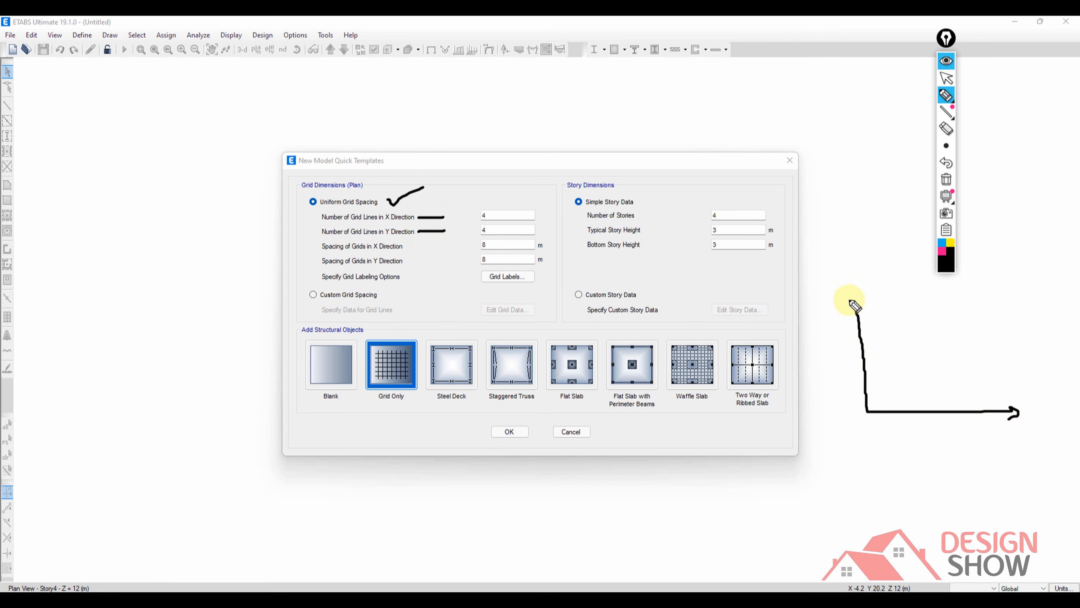
mouse_move(849, 299)
left_mouse_down()
mouse_move(847, 315)
mouse_move(872, 307)
left_mouse_up()
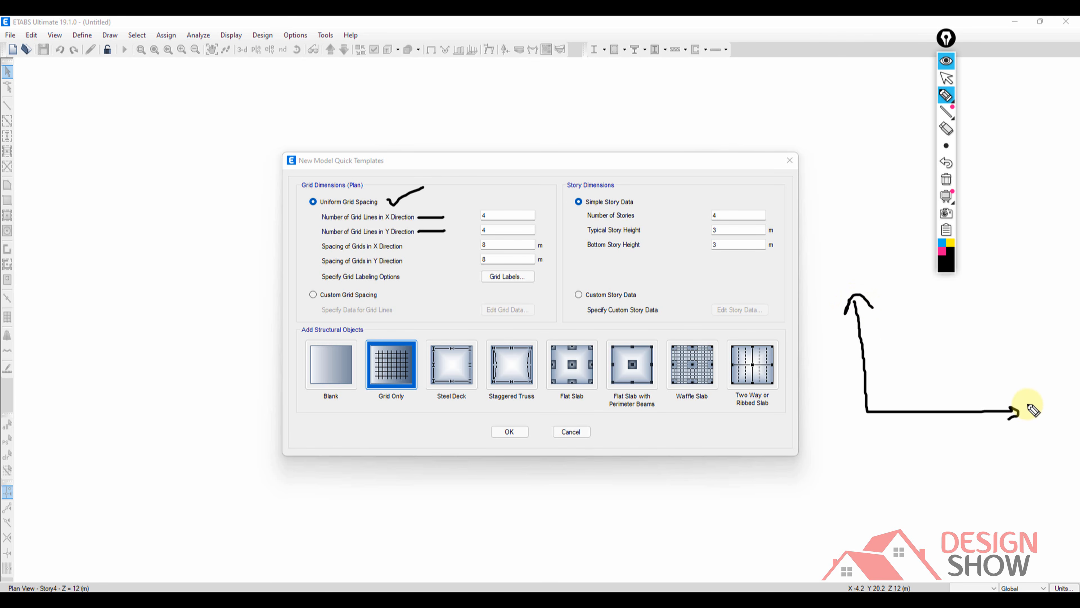
mouse_move(1026, 403)
left_mouse_down()
mouse_move(1053, 427)
mouse_move(1026, 431)
left_mouse_up()
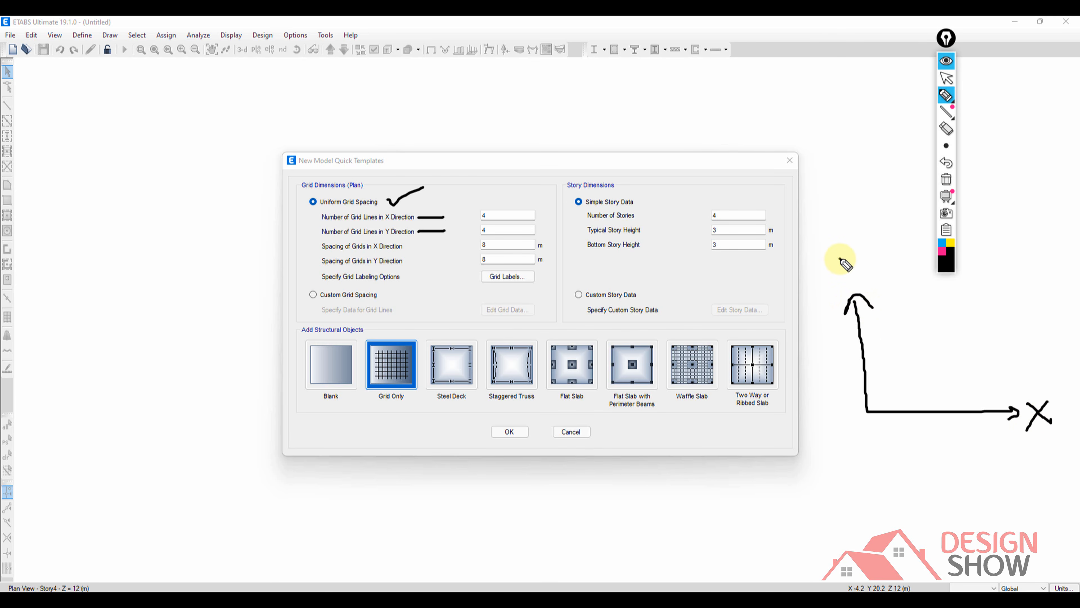
mouse_move(840, 258)
left_mouse_down()
mouse_move(858, 279)
mouse_move(849, 293)
left_mouse_up()
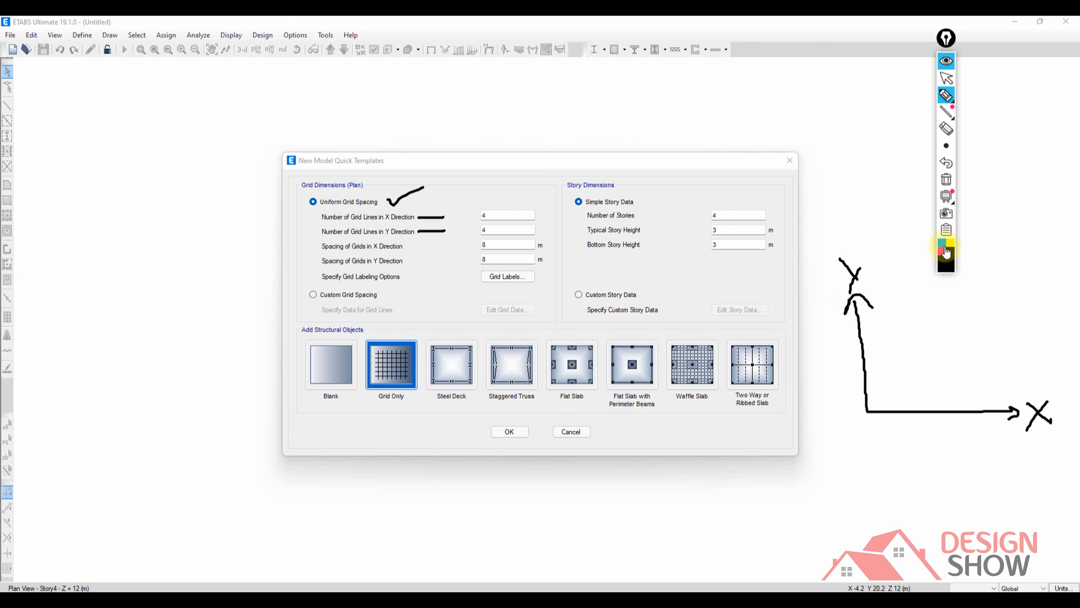
Draw two pink horizontal grid lines from the vertical axis and label each one Y.
left_click(943, 255)
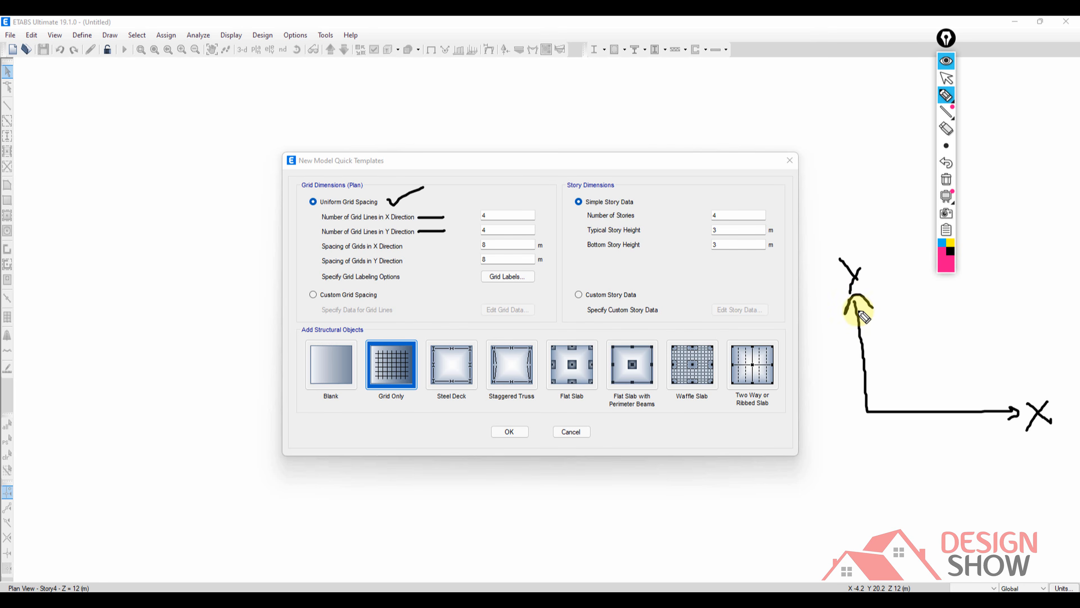
left_click_drag(860, 324, 1011, 313)
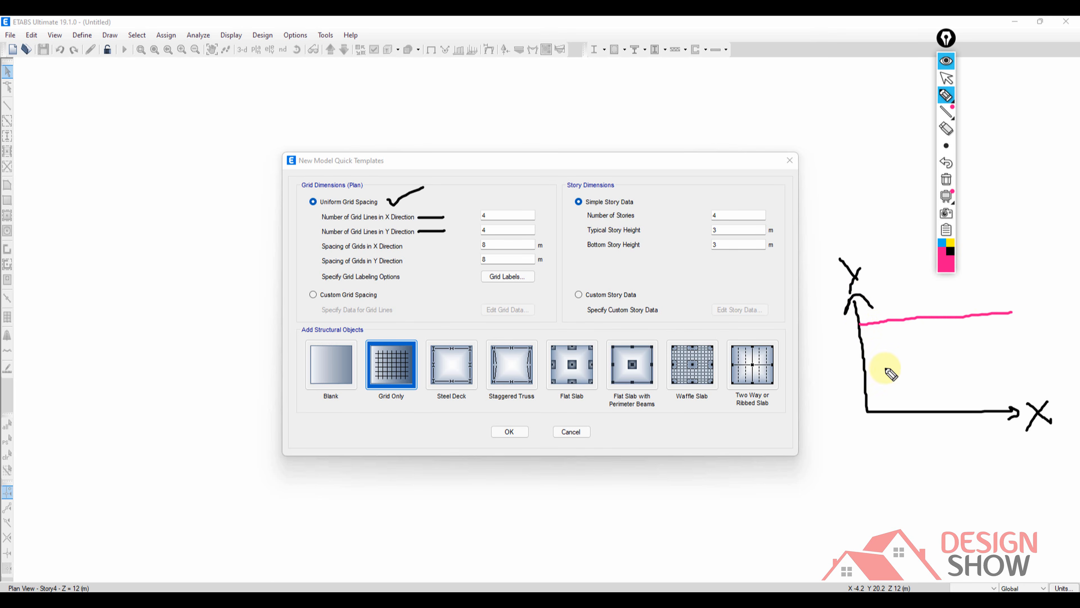
left_click_drag(865, 374, 1021, 358)
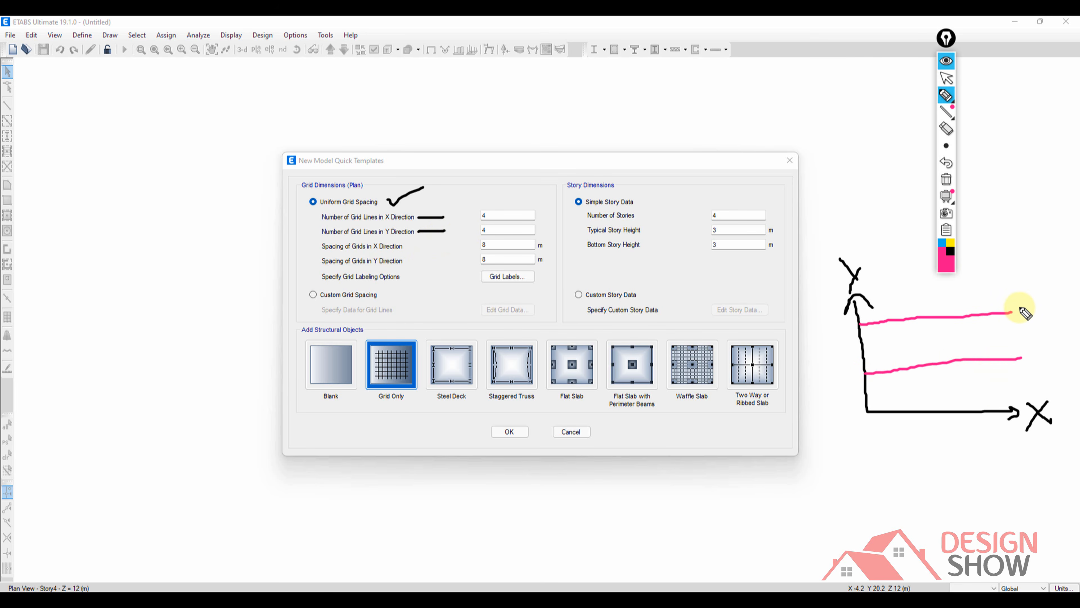
left_click_drag(1022, 308, 1038, 367)
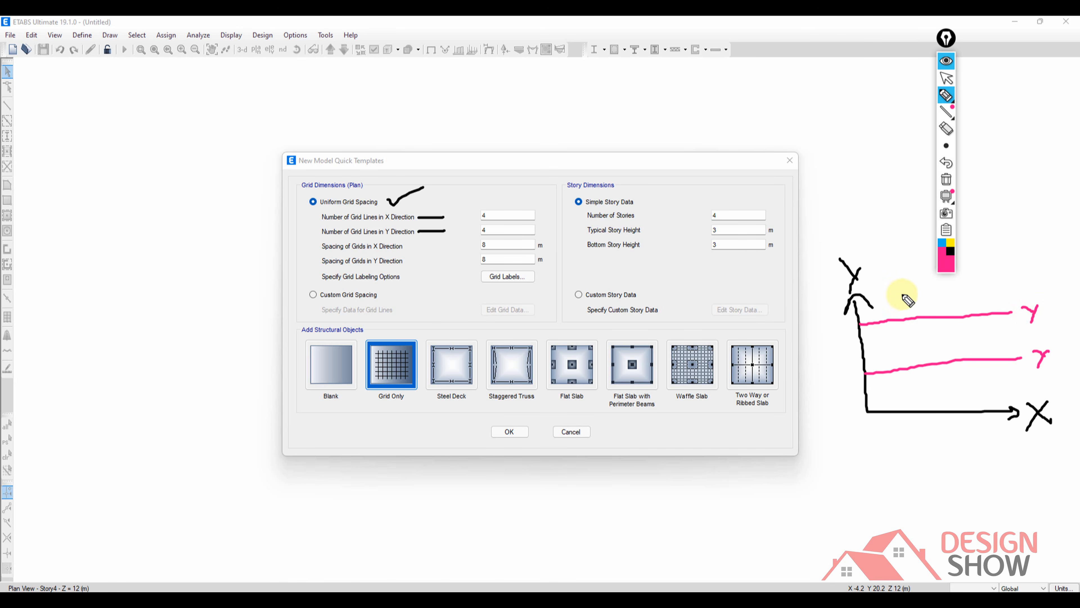
Draw four pink vertical grid lines across the axes sketch down to the X axis.
left_click_drag(898, 278, 917, 404)
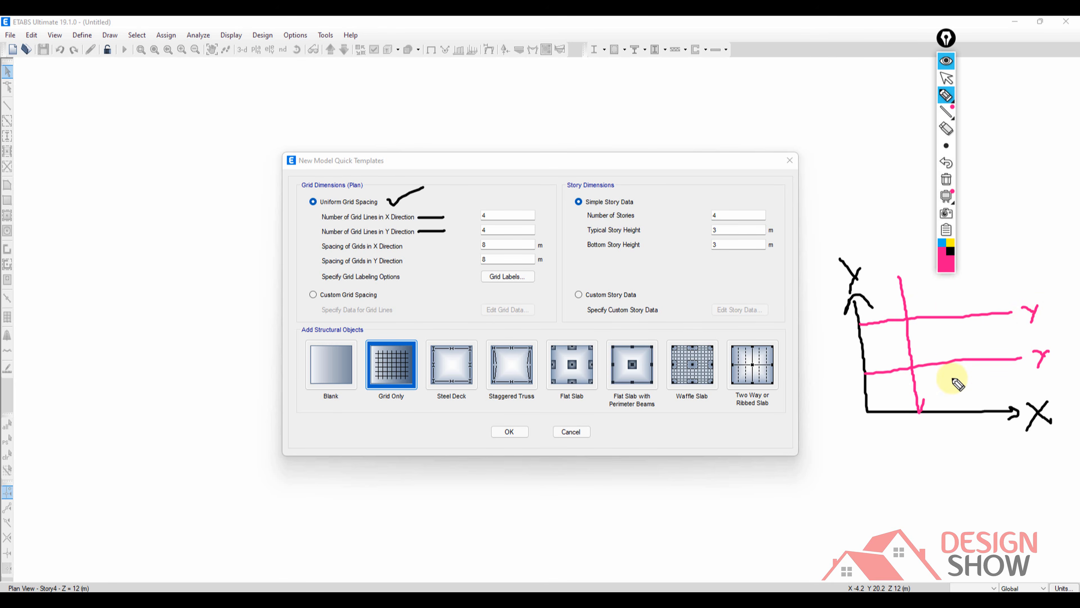
left_click_drag(939, 281, 959, 407)
left_click_drag(986, 274, 996, 400)
left_click_drag(874, 286, 890, 409)
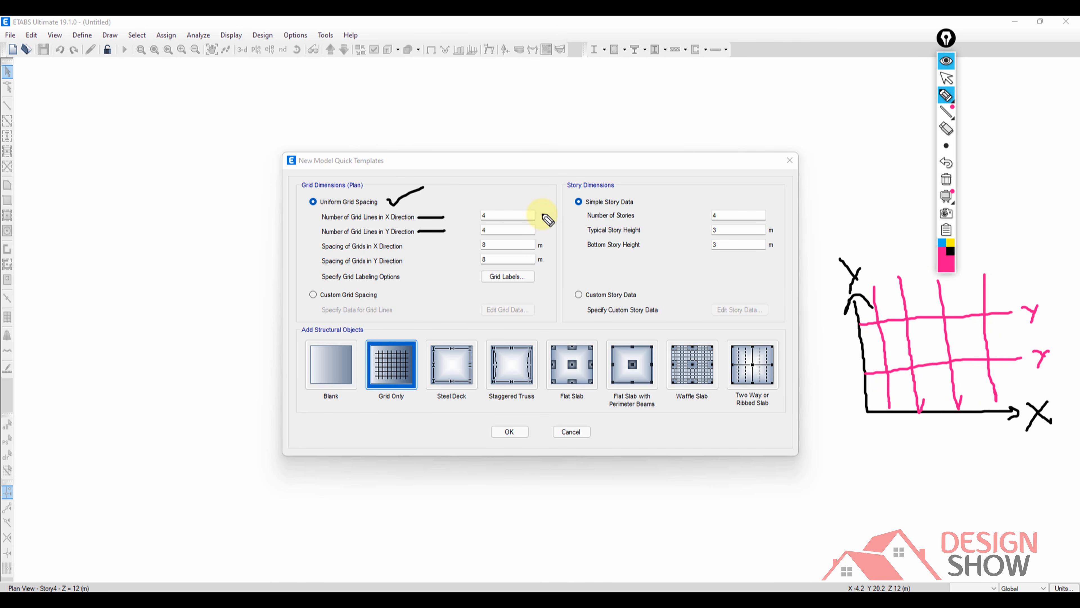
Annotate the grid line counts, X spacing and Custom Grid Spacing with pink checks and arrows, and mark the first bay's spacing on the axes sketch.
left_click_drag(550, 215, 557, 202)
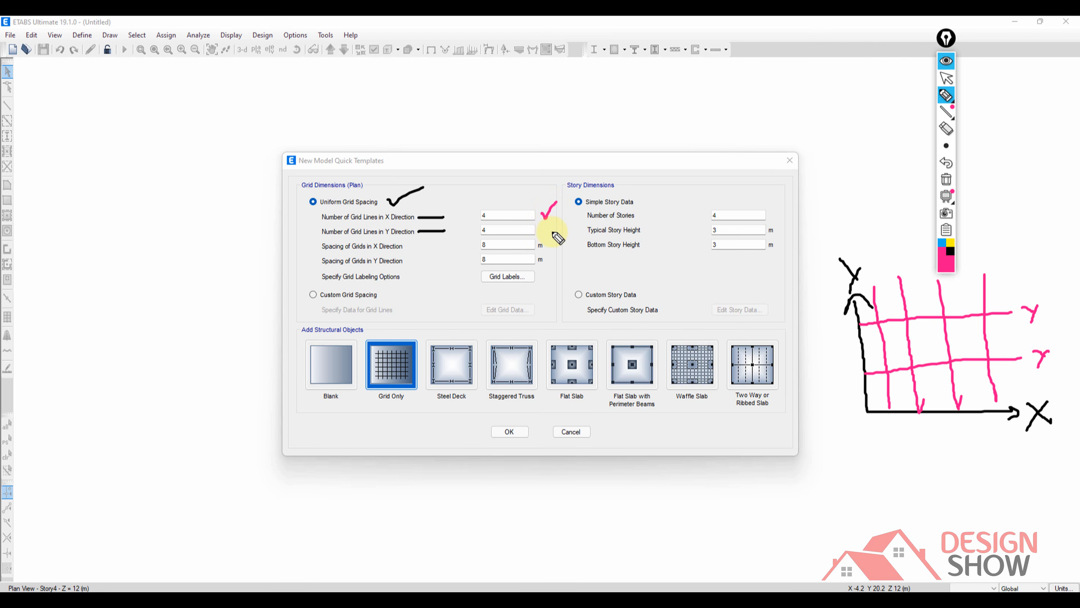
left_click_drag(545, 230, 567, 218)
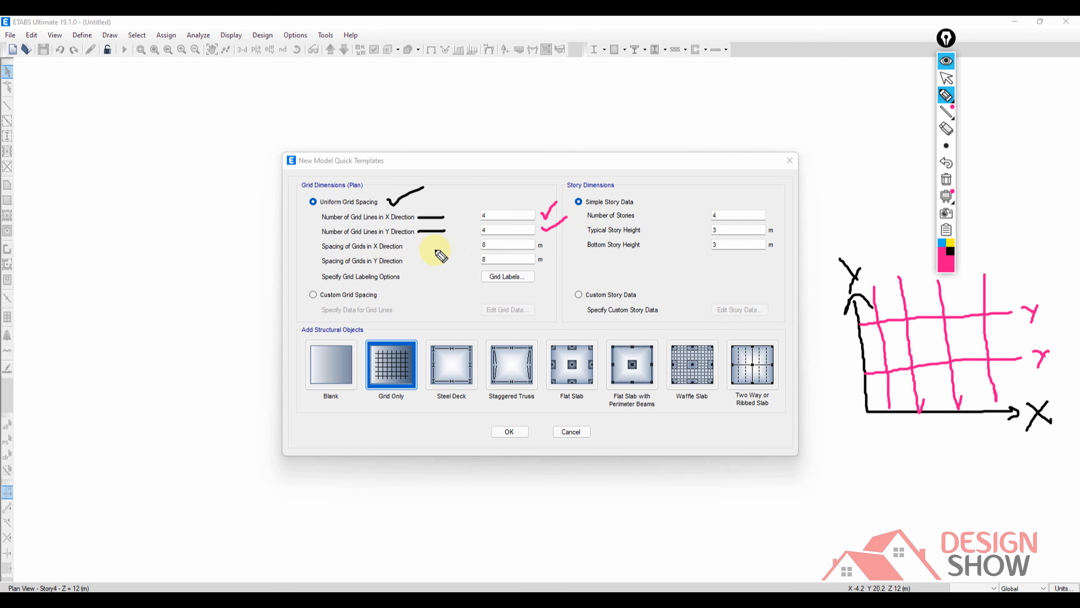
left_click_drag(427, 246, 466, 251)
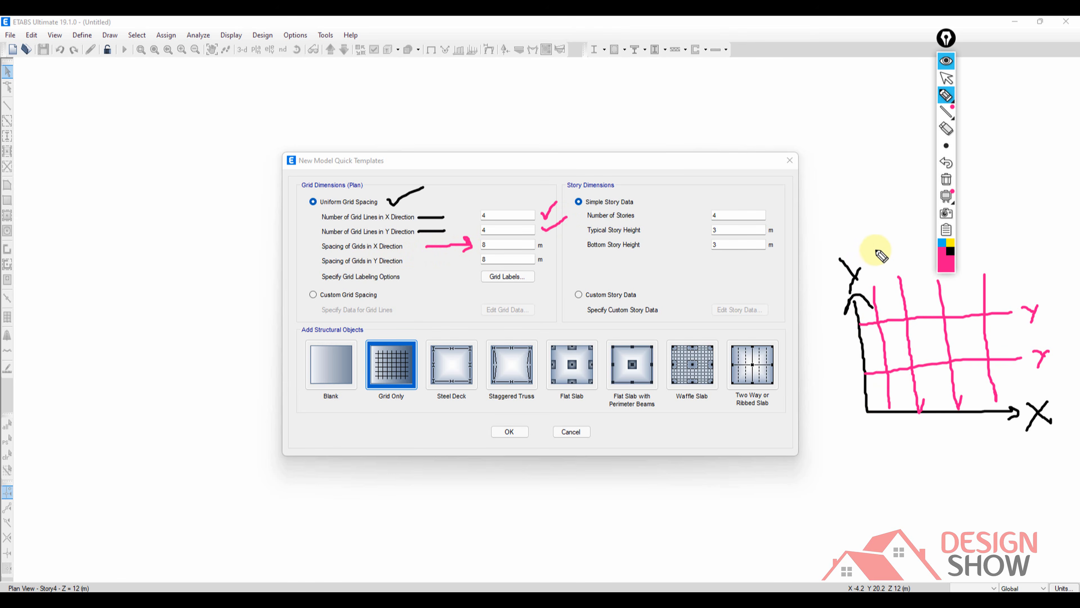
mouse_move(868, 246)
left_mouse_down()
mouse_move(869, 263)
mouse_move(891, 257)
mouse_move(862, 258)
left_mouse_up()
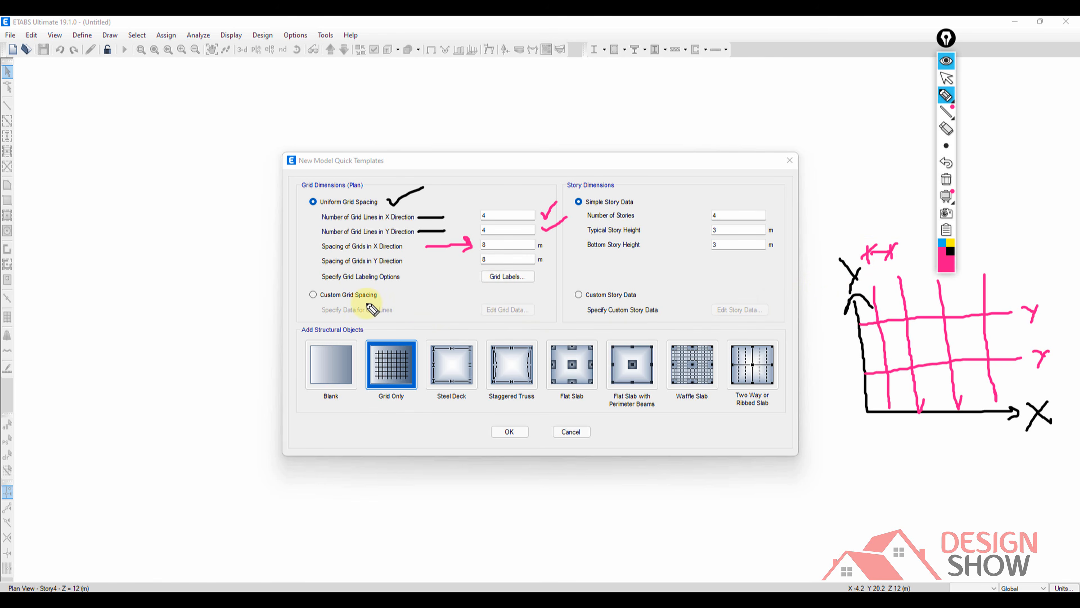
left_click_drag(259, 303, 393, 298)
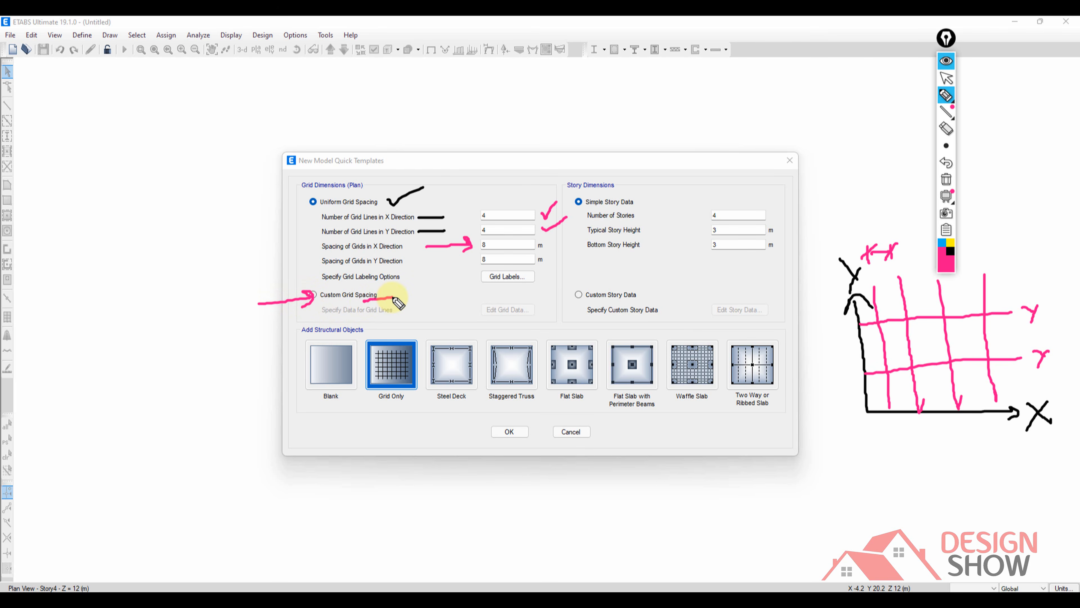
Bracket the Story Dimensions section and its custom story option in pink, and sketch a story height arrow between two horizontal lines below the axes.
mouse_move(579, 172)
left_mouse_down()
mouse_move(563, 173)
mouse_move(564, 310)
left_mouse_up()
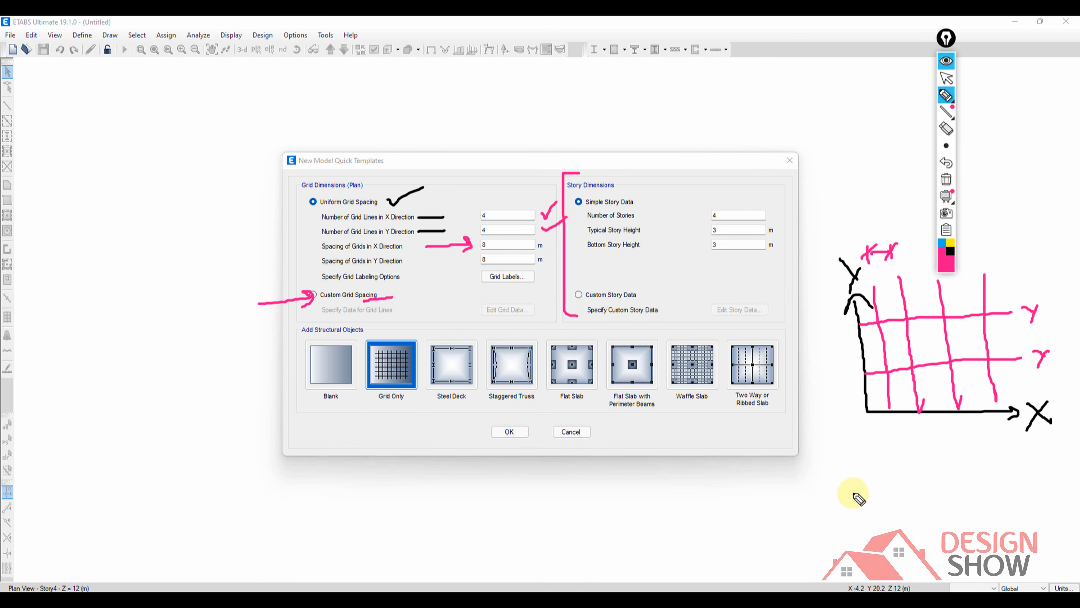
left_click_drag(823, 506, 878, 502)
mouse_move(816, 467)
left_mouse_down()
mouse_move(876, 460)
mouse_move(856, 474)
mouse_move(864, 490)
left_mouse_up()
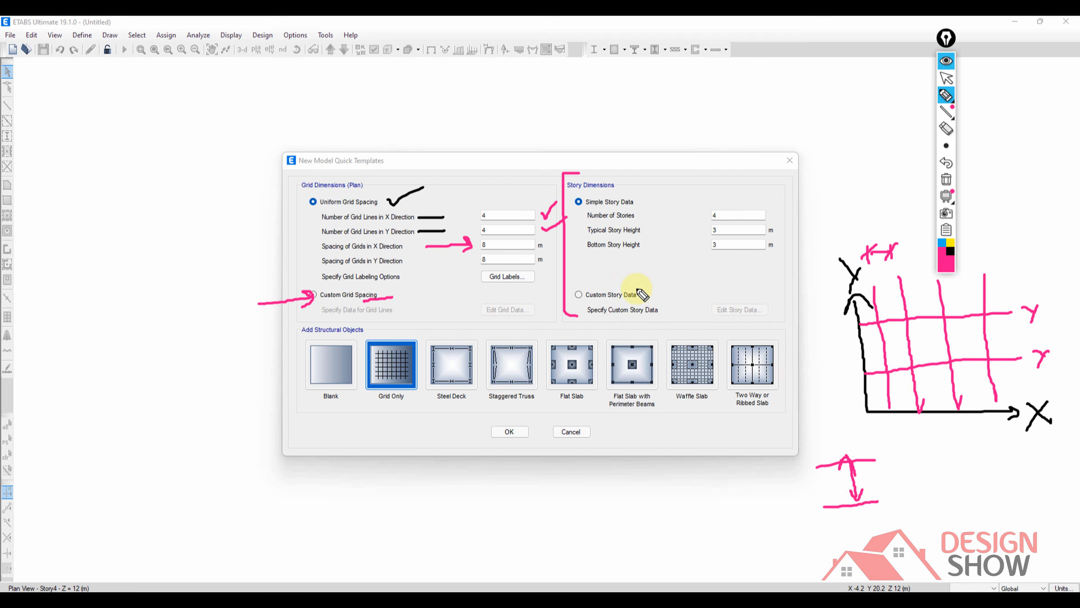
mouse_move(636, 287)
left_mouse_down()
mouse_move(675, 317)
mouse_move(640, 322)
left_mouse_up()
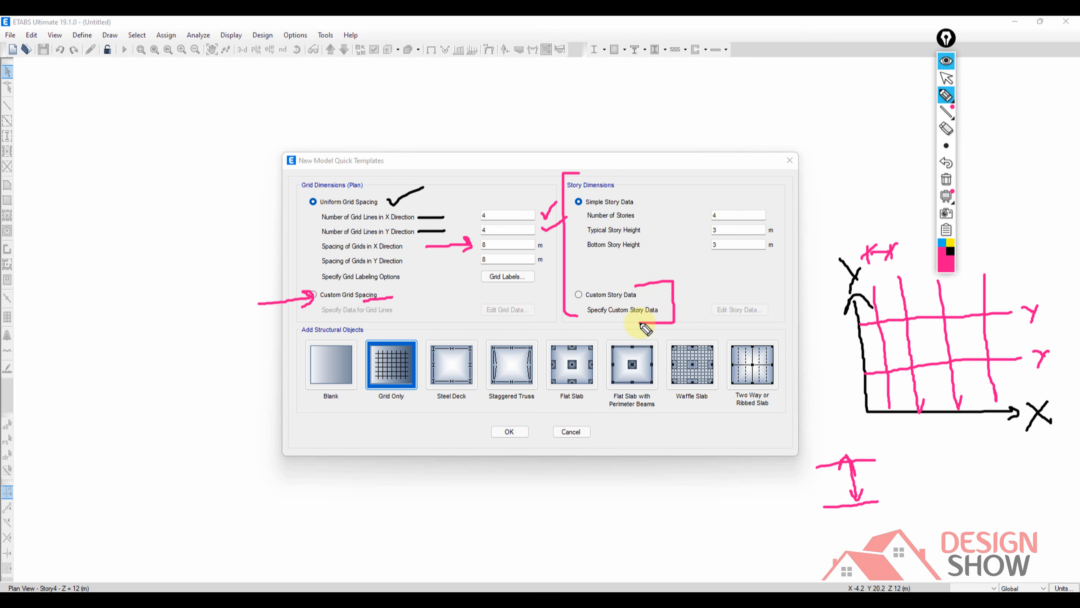
Bracket the Add Structural Objects section and the dialog's lower edge in pink, and add check marks at Grid Only and the Y grid line count.
mouse_move(300, 324)
left_mouse_down()
mouse_move(275, 325)
mouse_move(276, 408)
mouse_move(306, 423)
left_mouse_up()
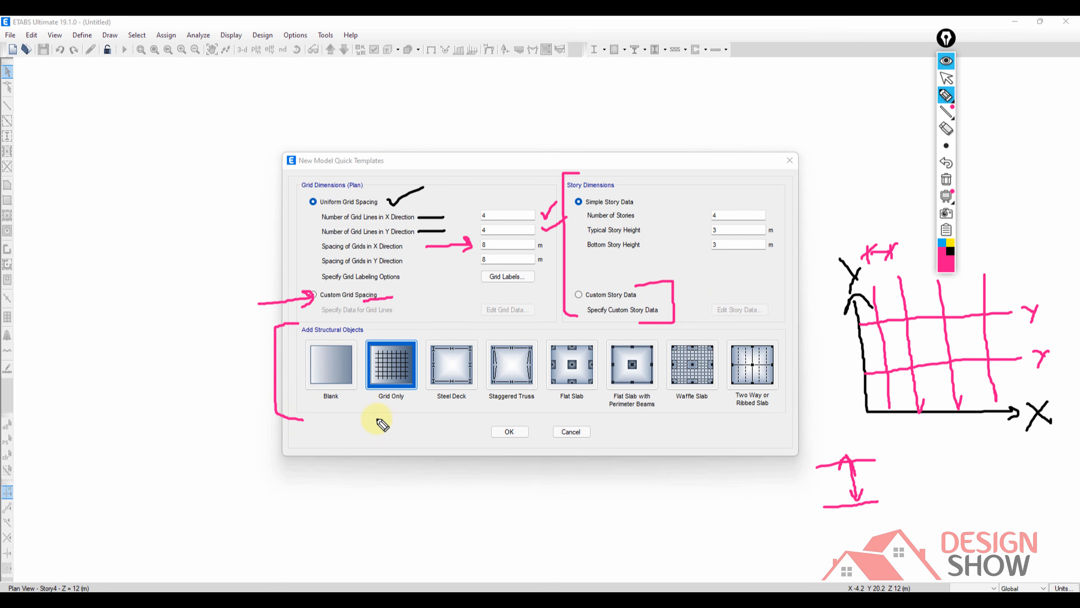
mouse_move(241, 249)
left_mouse_down()
mouse_move(302, 224)
mouse_move(441, 134)
left_mouse_up()
left_click_drag(372, 415, 398, 404)
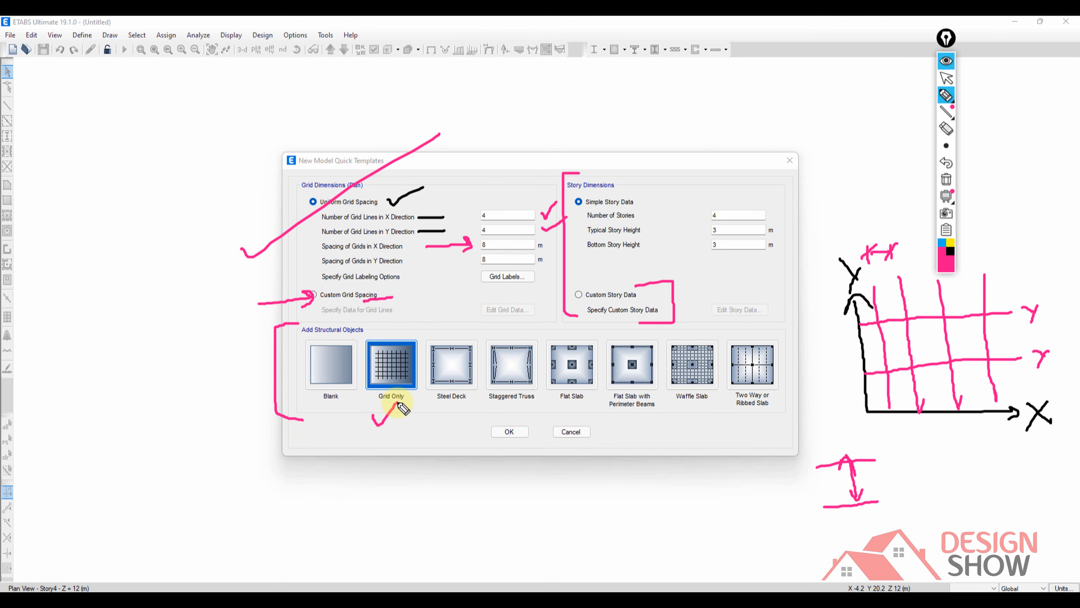
mouse_move(262, 433)
left_mouse_down()
mouse_move(718, 462)
mouse_move(796, 460)
mouse_move(802, 425)
left_mouse_up()
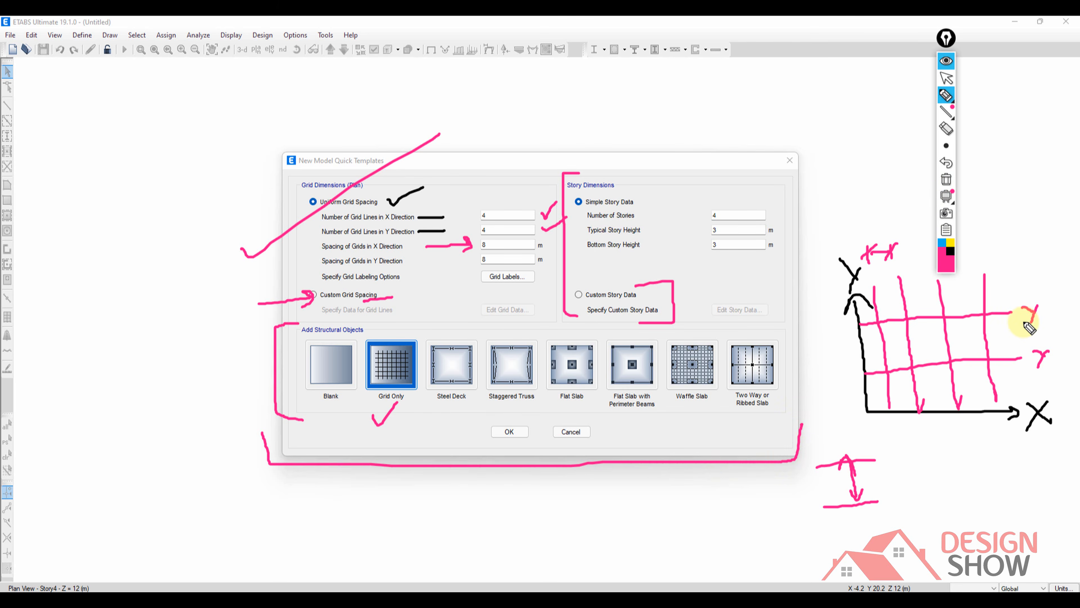
left_click_drag(1024, 324, 1030, 323)
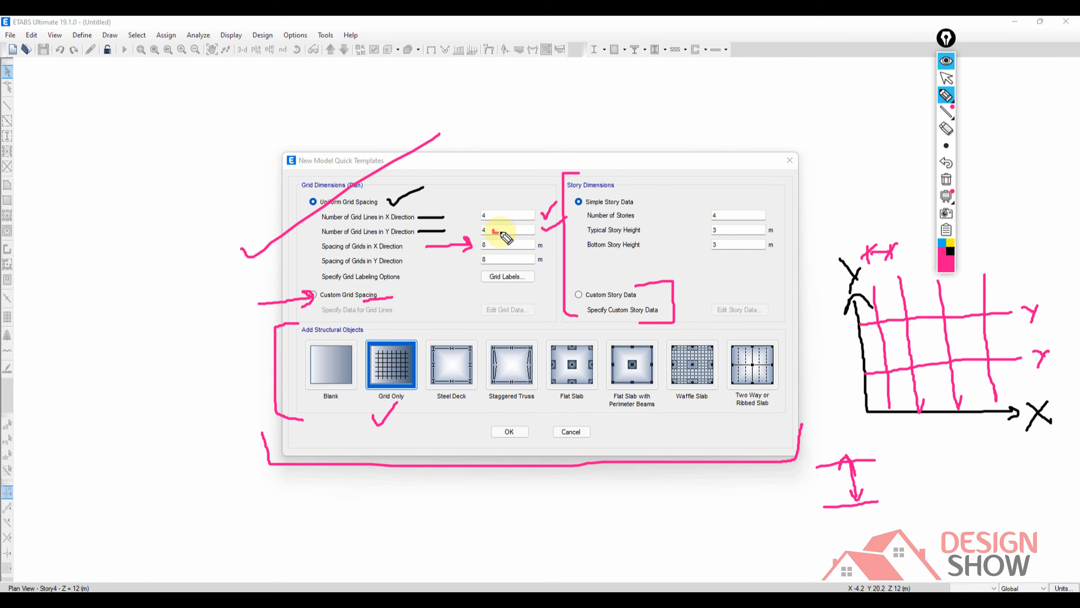
left_click_drag(500, 232, 517, 223)
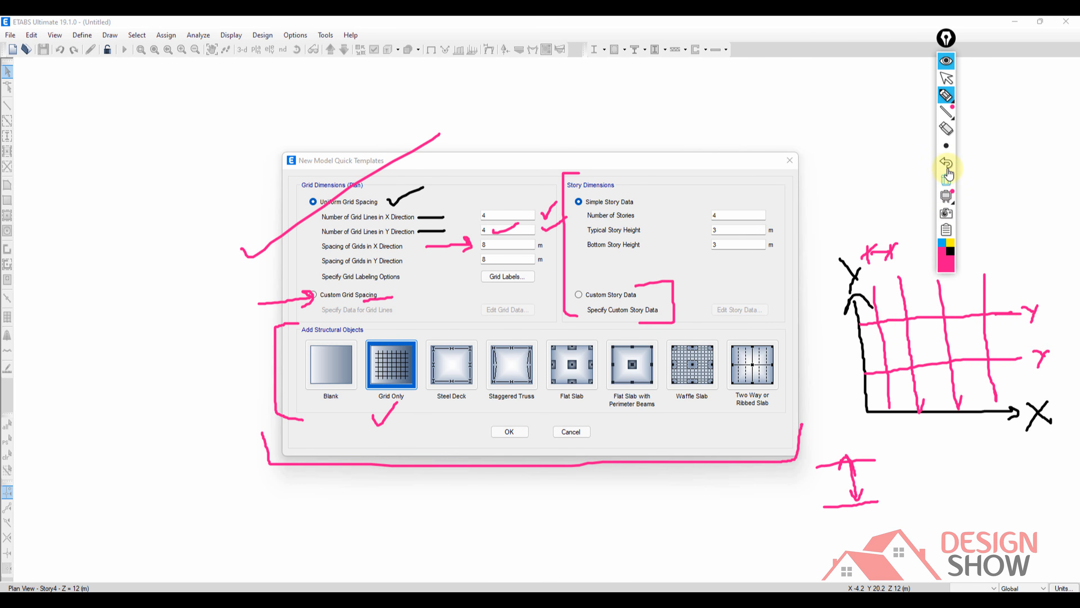
Clear the annotations and create the Grid Only model with 2 grid lines in the Y direction and 6 m spacing in the X direction.
left_click(947, 179)
left_click(946, 62)
left_click_drag(499, 230, 452, 210)
type("2")
left_click_drag(491, 243, 462, 244)
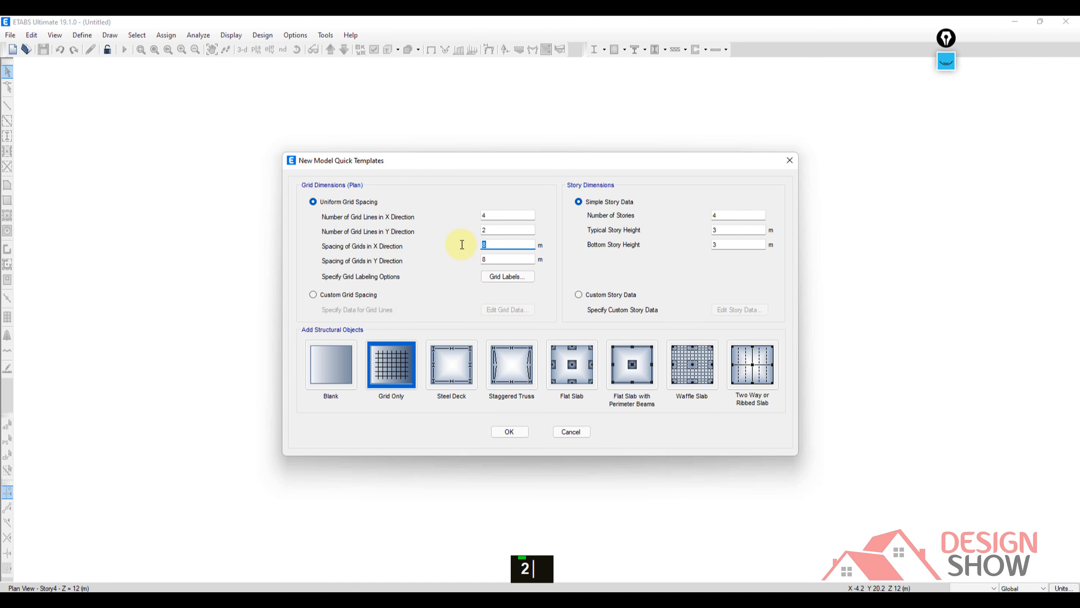
type("6")
left_click(513, 431)
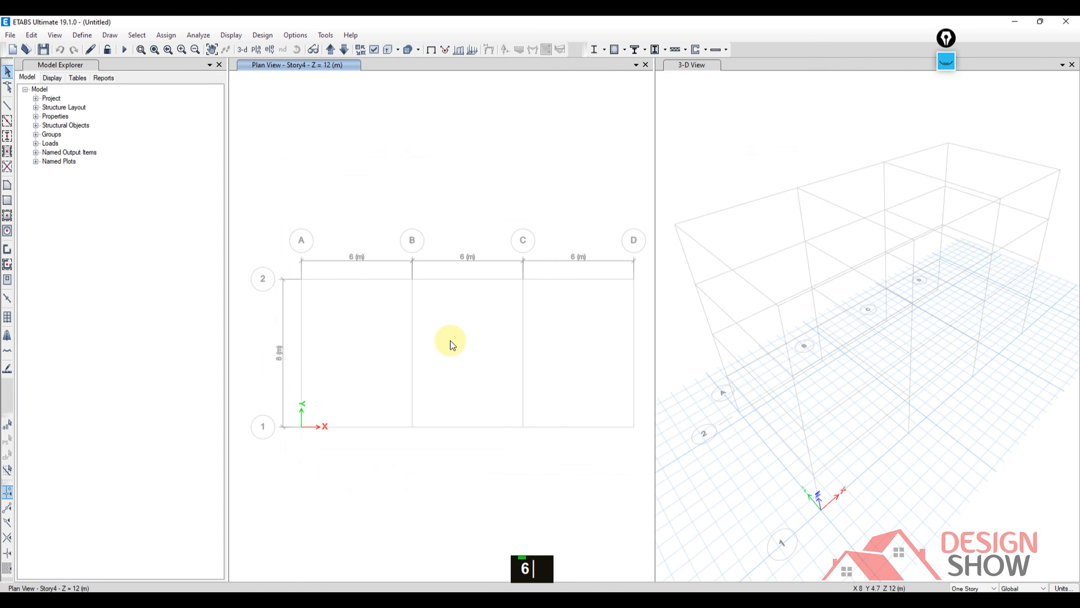
Draw pink axis arrows at the plan view's origin, a line along grid A, two short strokes beside it, and lines along grids 2 and 1.
middle_click_drag(450, 340, 436, 337)
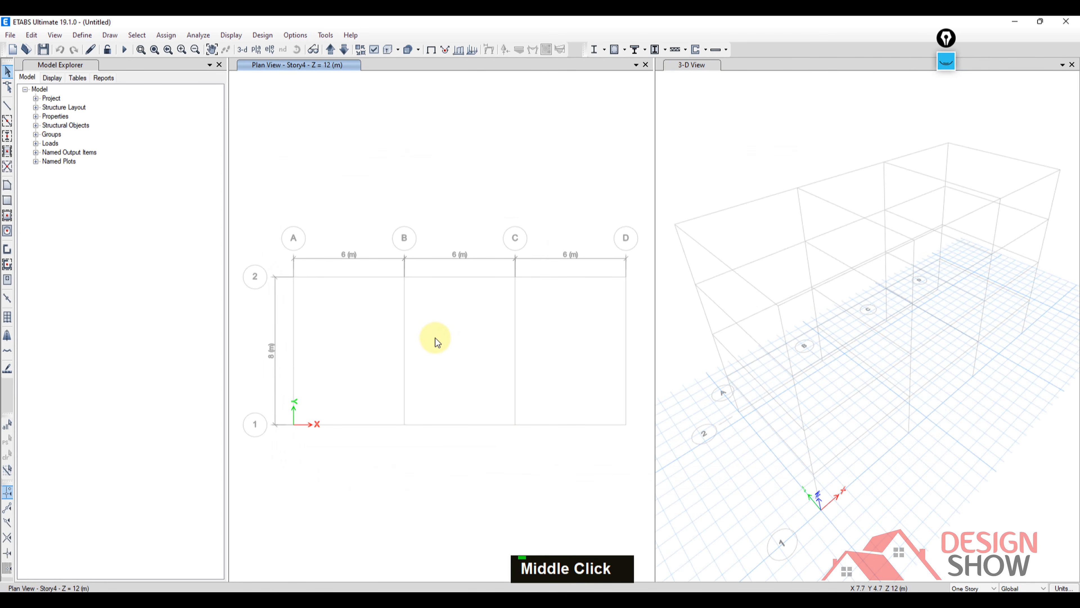
left_click(945, 61)
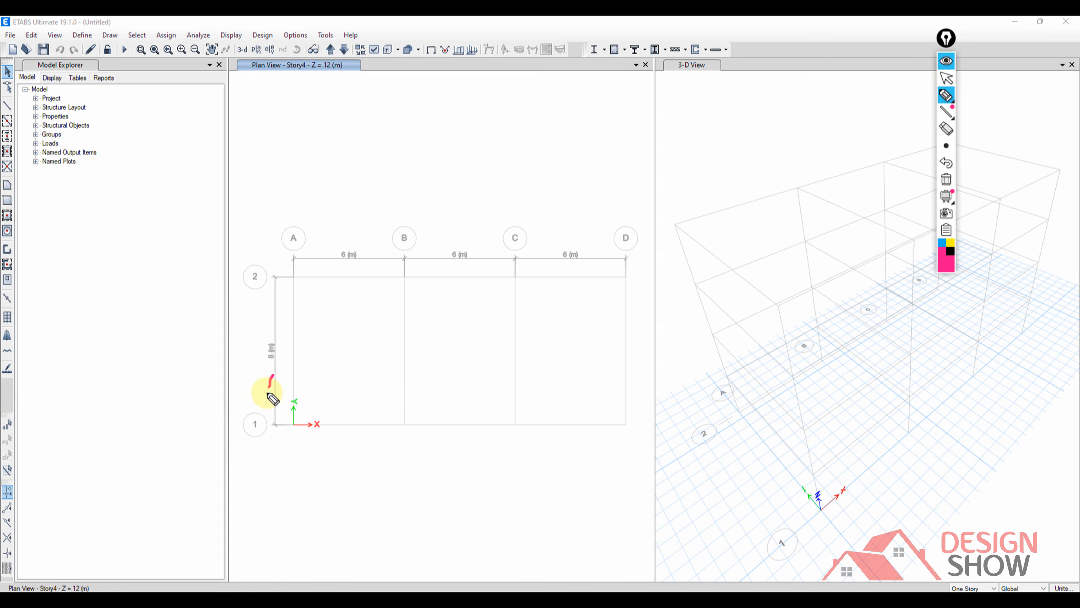
mouse_move(267, 391)
left_mouse_down()
mouse_move(277, 381)
mouse_move(278, 432)
mouse_move(352, 446)
mouse_move(338, 450)
left_mouse_up()
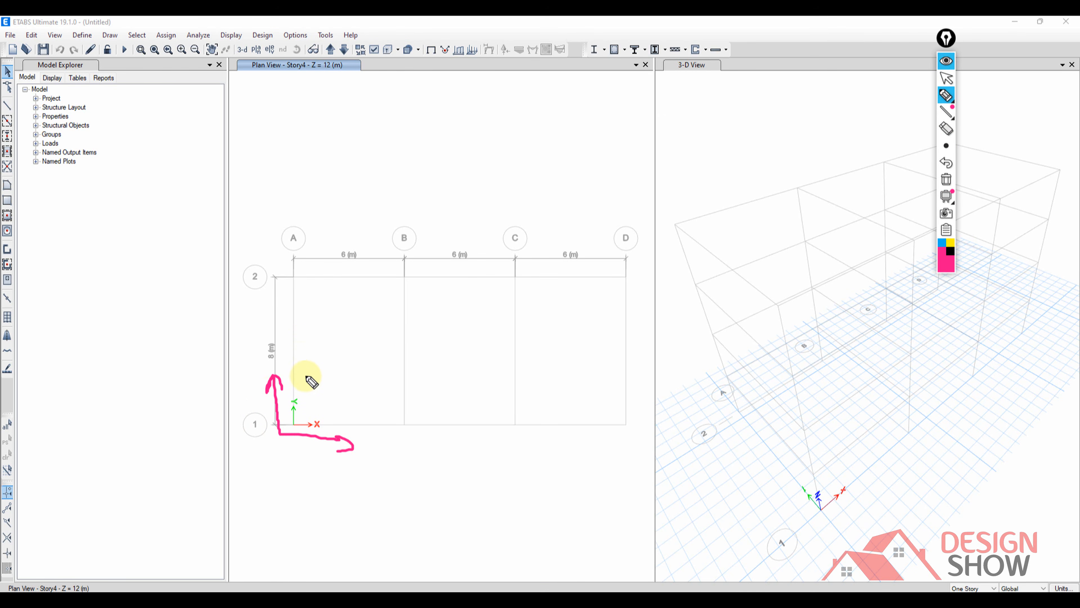
left_click_drag(291, 304, 293, 371)
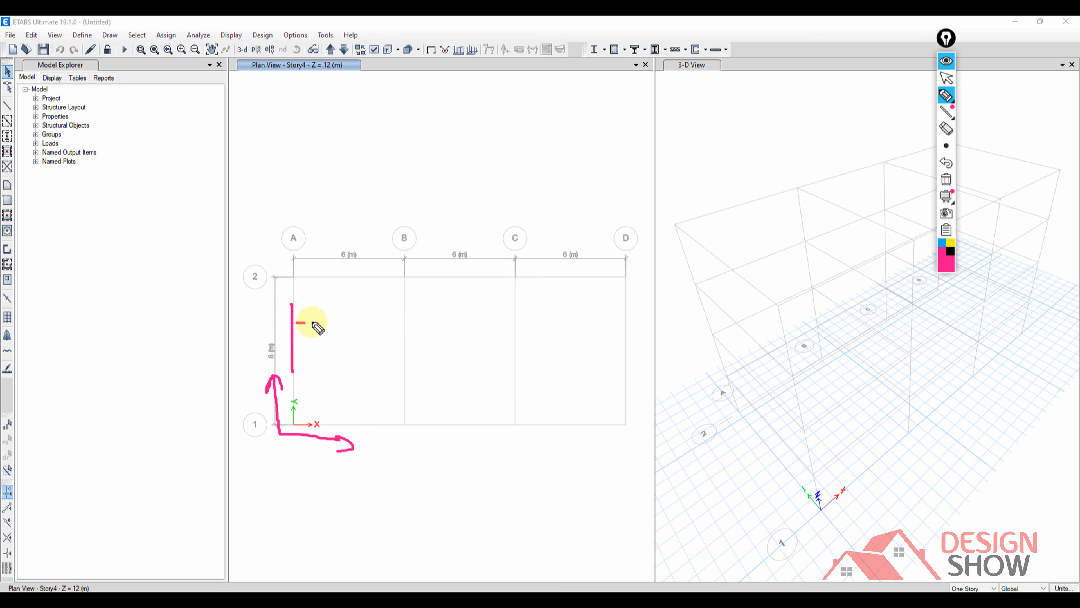
left_click_drag(297, 322, 352, 316)
left_click_drag(305, 352, 349, 348)
left_click_drag(400, 276, 470, 288)
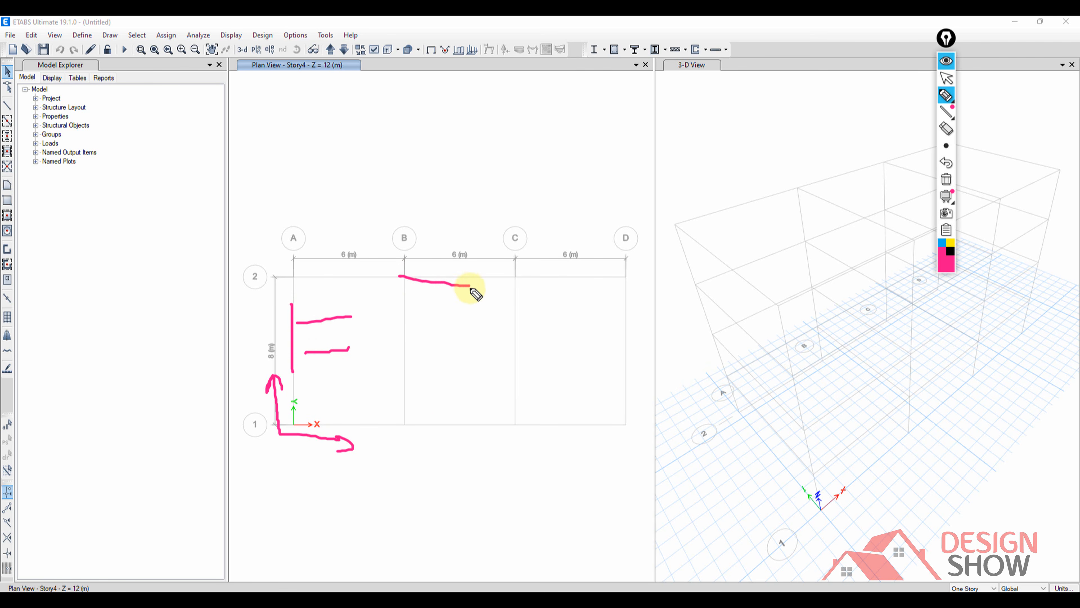
left_click_drag(419, 421, 512, 411)
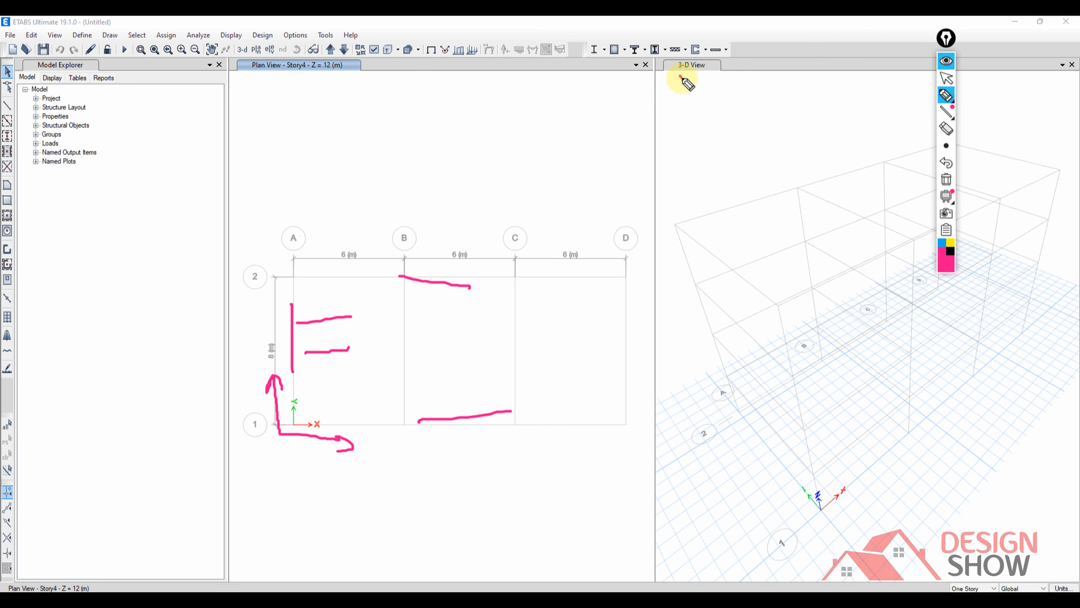
Draw pink check marks at the 3-D View and Plan View titles, and hide the annotations.
left_click_drag(680, 77, 711, 57)
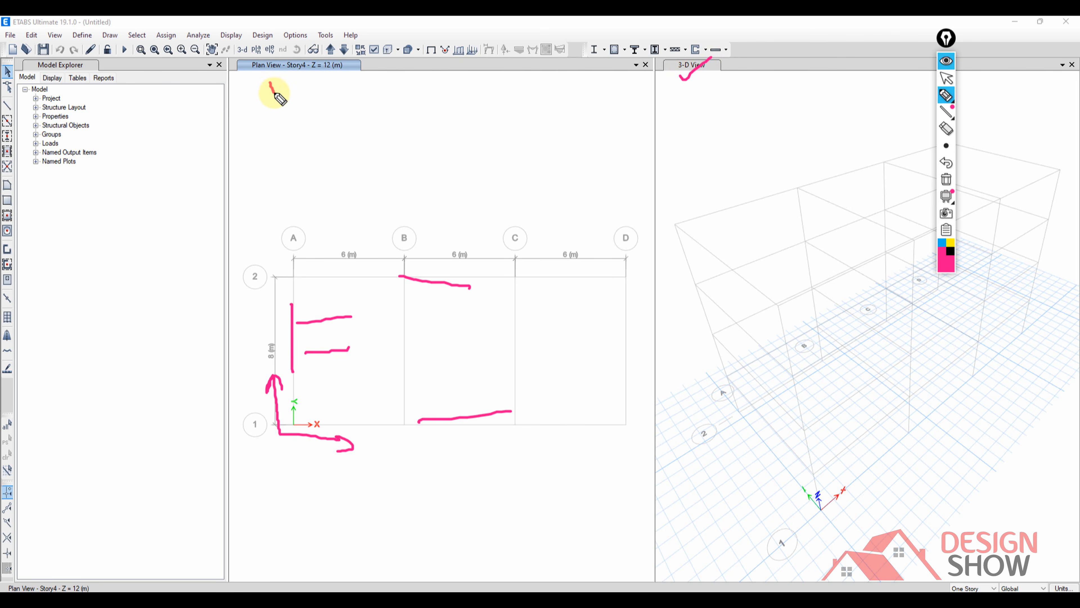
left_click_drag(274, 93, 332, 69)
left_click(945, 61)
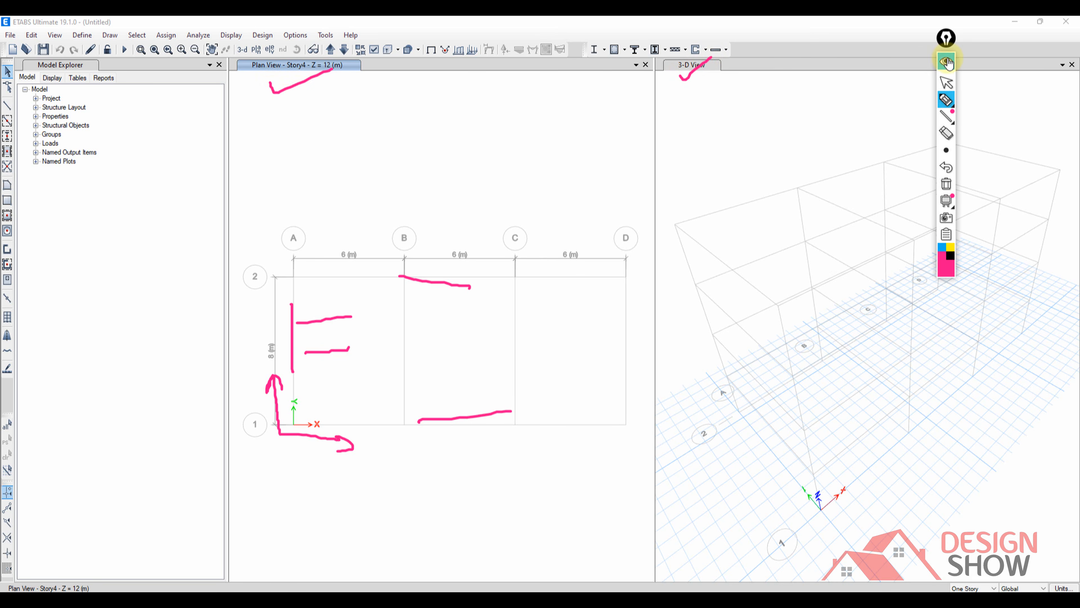
Close the 3-D view and add a new 3-D view window beside the plan view.
middle_click(727, 139)
middle_click_drag(847, 143, 814, 145)
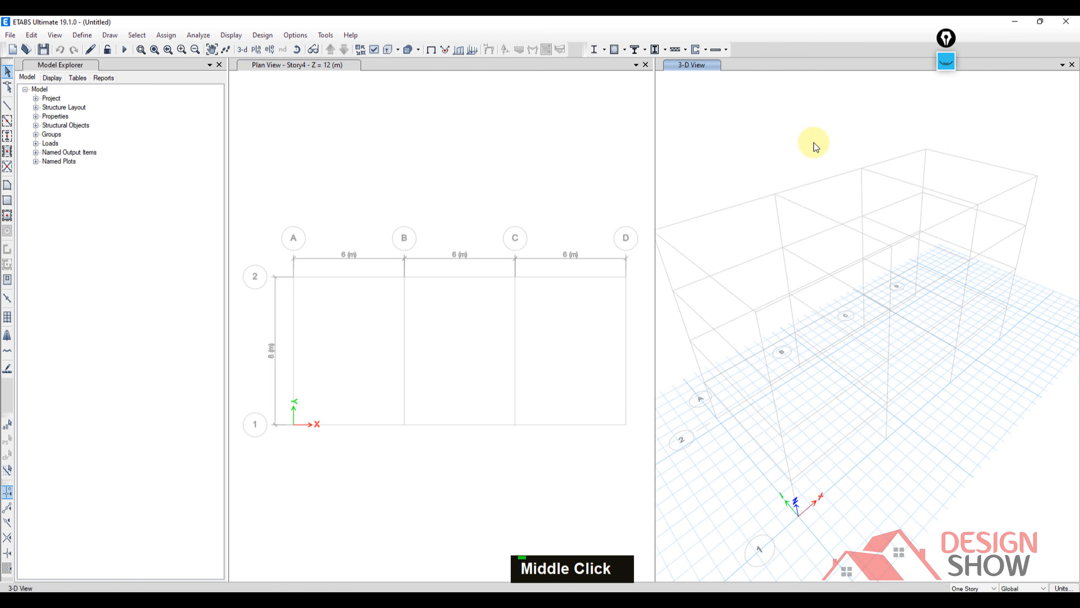
left_click(1072, 65)
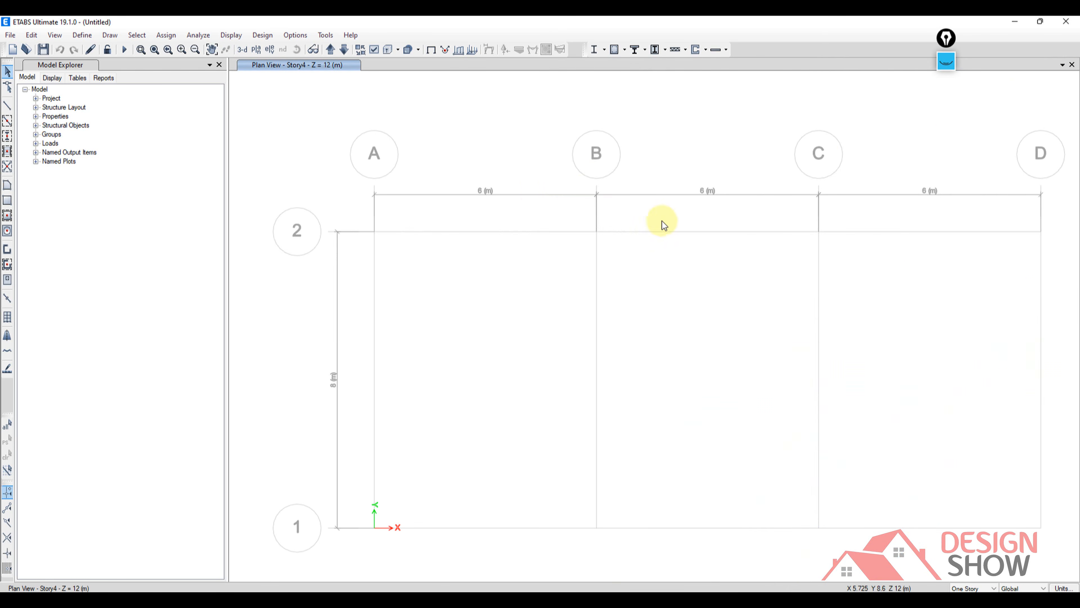
middle_click_drag(662, 220, 618, 198)
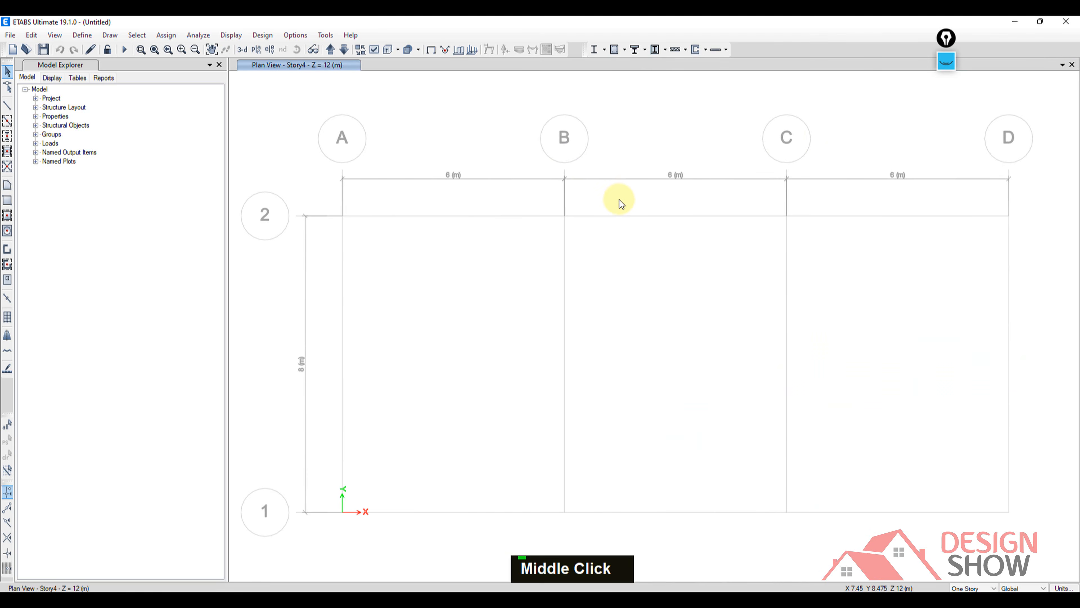
left_click(1063, 65)
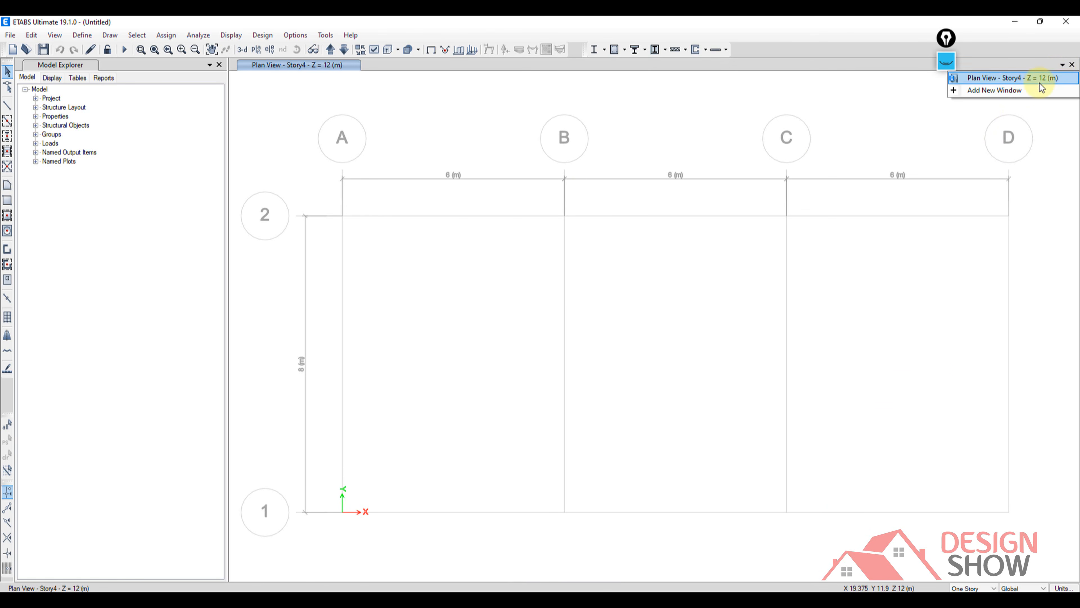
left_click(965, 91)
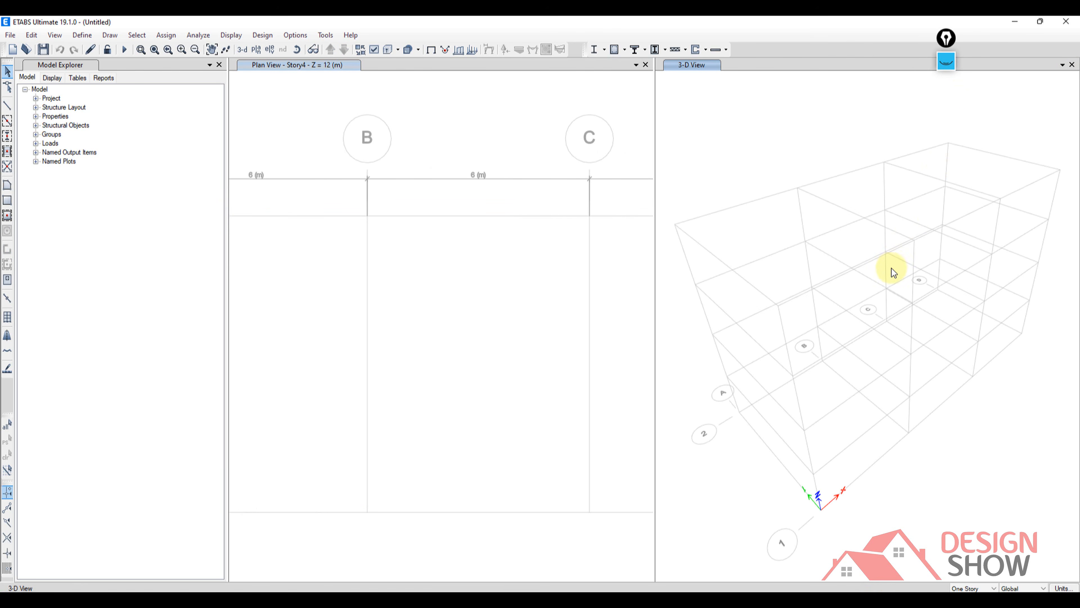
middle_click_drag(891, 268, 893, 276)
middle_click_drag(810, 197, 805, 205)
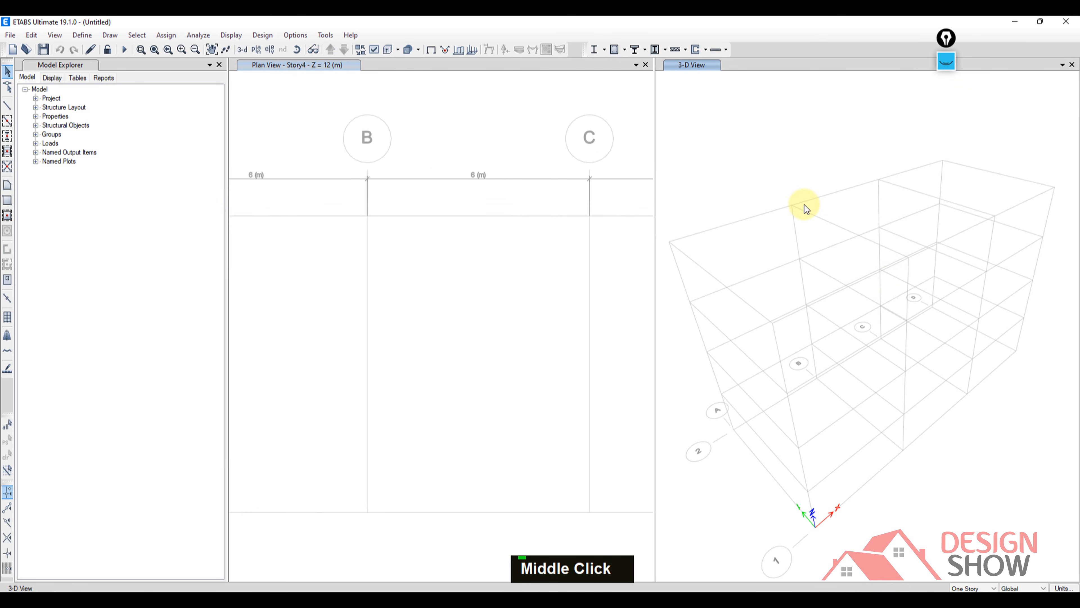
middle_click_drag(824, 241, 837, 221)
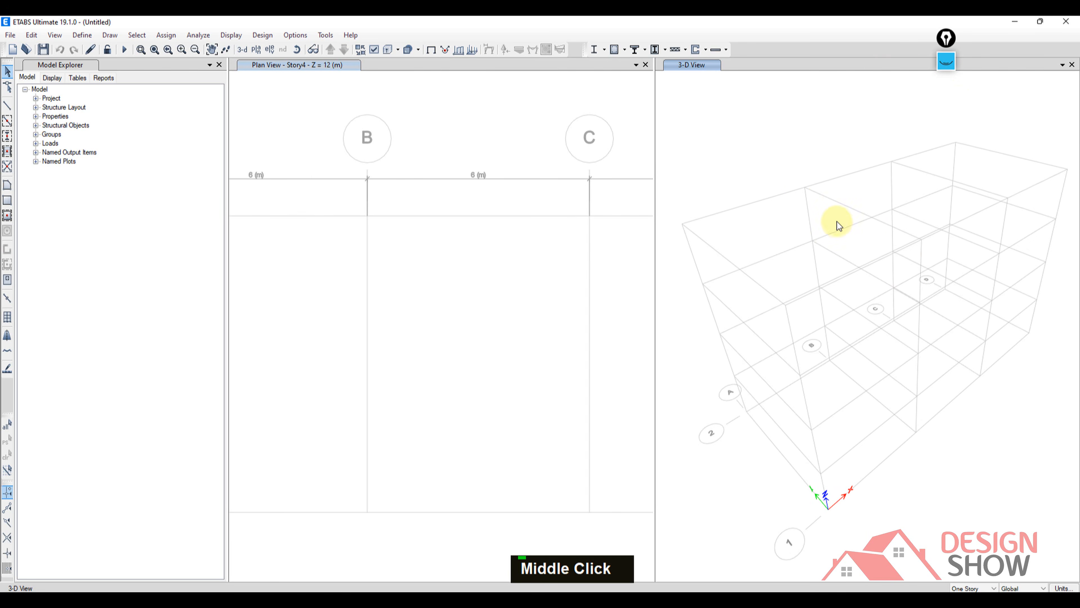
Clear the old annotations, outline the 3-D, plan and elevation view commands in pink with an arrow pointing to them, and hide the markup.
left_click(946, 62)
left_click(949, 180)
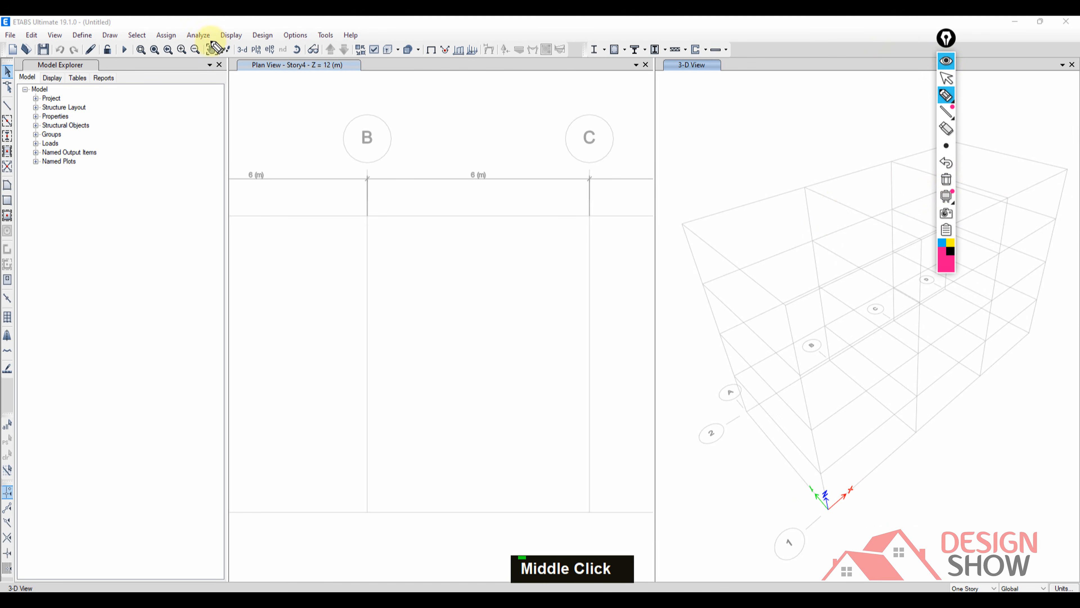
mouse_move(226, 44)
left_mouse_down()
mouse_move(272, 39)
mouse_move(282, 60)
left_mouse_up()
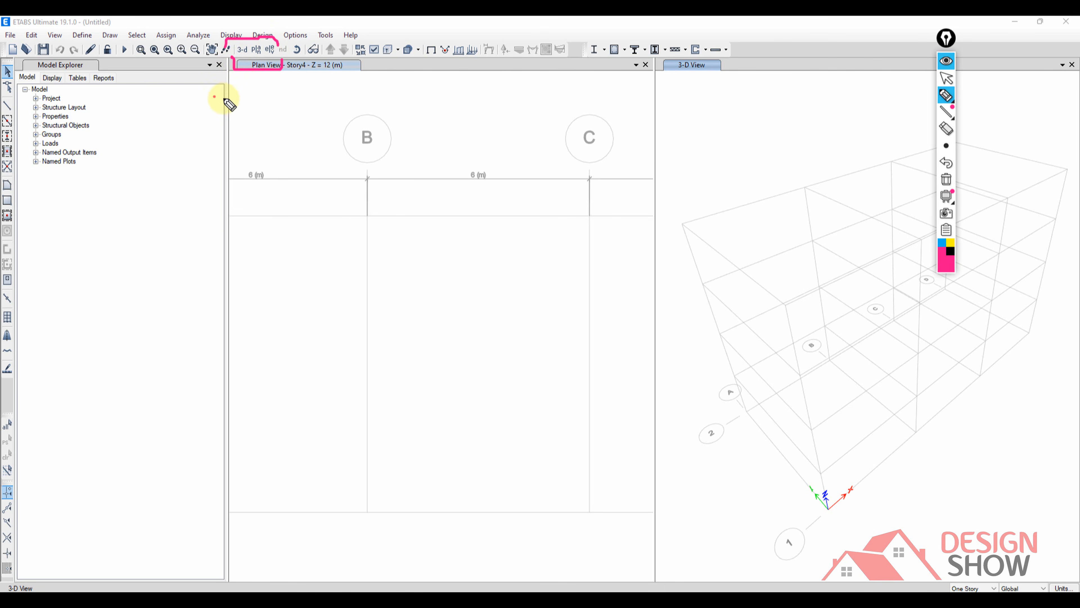
left_click_drag(213, 97, 246, 84)
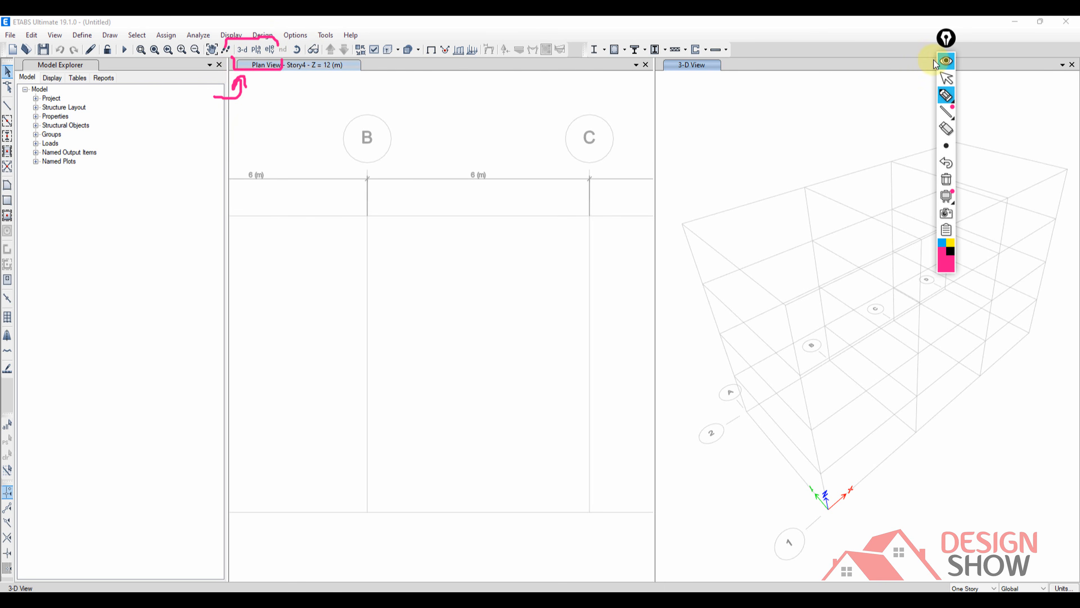
left_click(946, 61)
Switch the plan view window to the default 3D view.
left_click(690, 68)
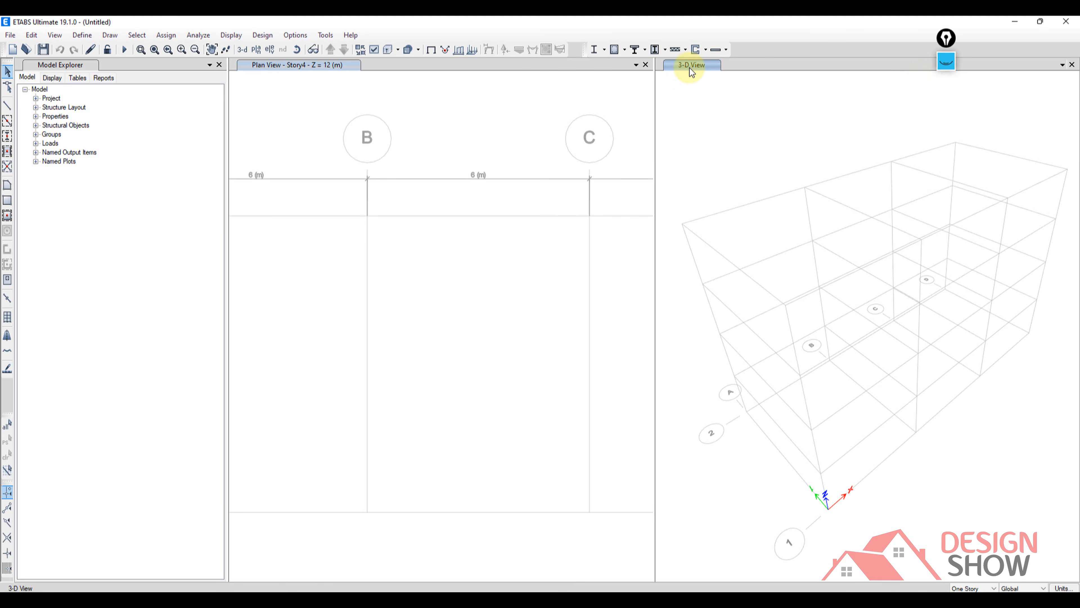
left_click(273, 68)
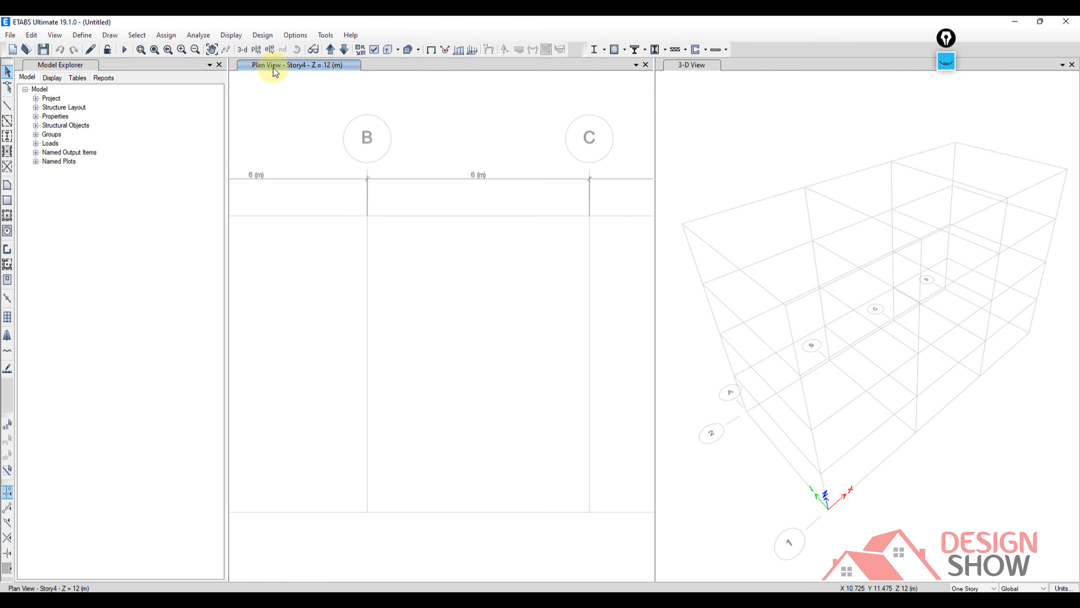
left_click(241, 54)
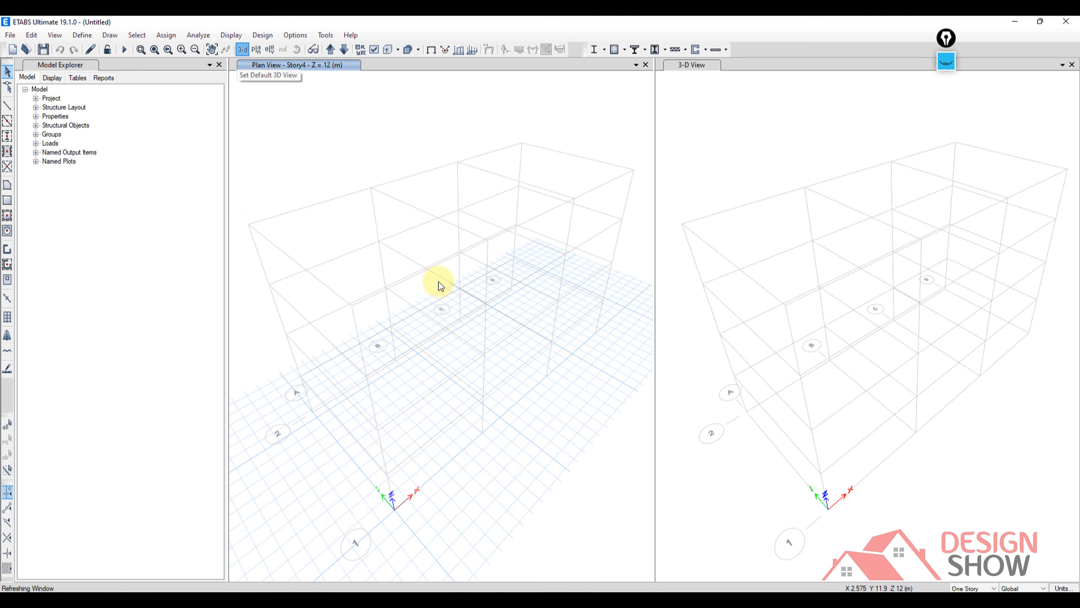
mouse_move(436, 285)
middle_mouse_down()
mouse_move(439, 296)
mouse_move(429, 284)
mouse_move(415, 289)
mouse_move(428, 286)
middle_mouse_up()
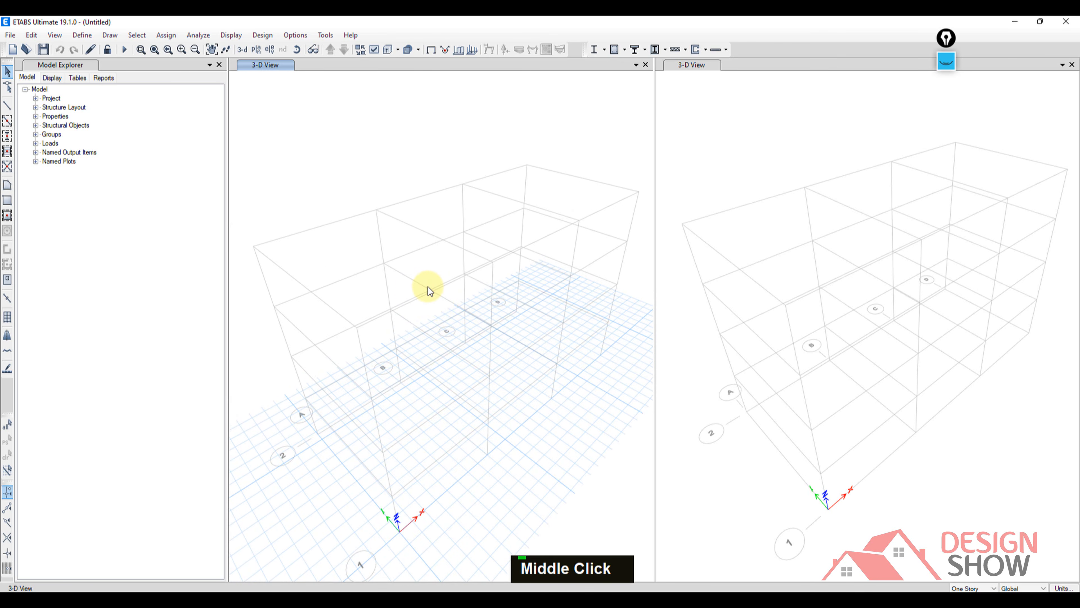
Open the plan level selection for the active 3-D view and shift its dialog slightly.
left_click(257, 53)
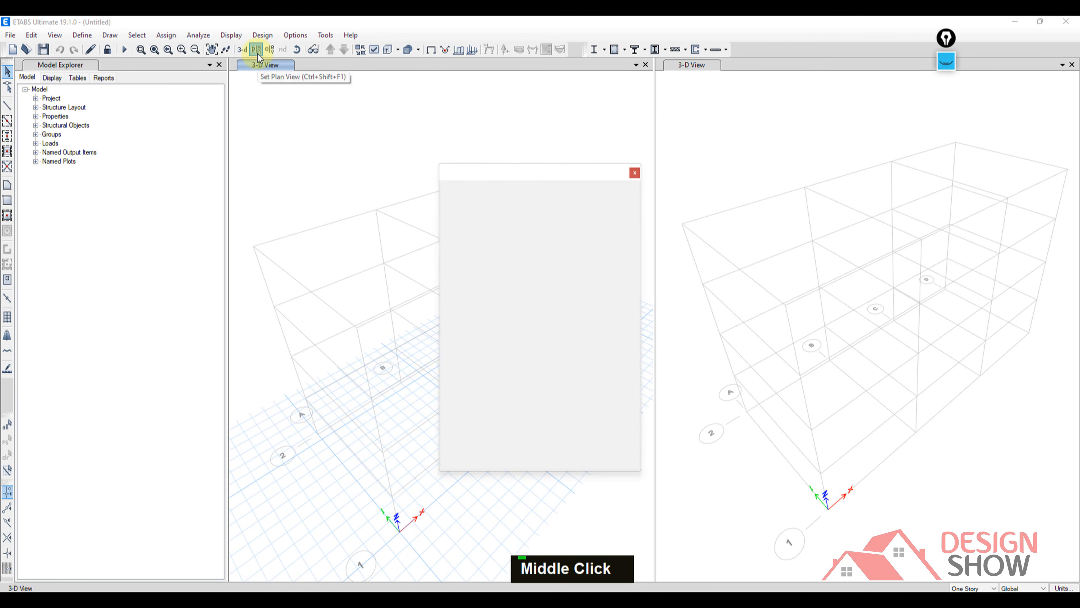
left_click_drag(479, 172, 459, 165)
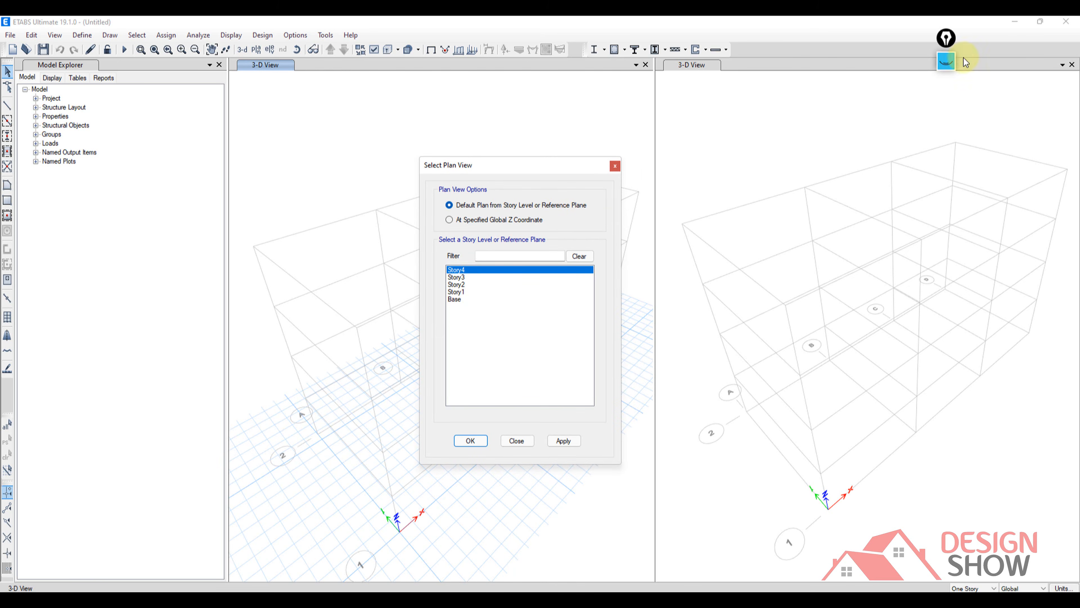
Sketch pink floor outlines marked with a 4, bracket the story list, and clear and hide the markup.
left_click(945, 62)
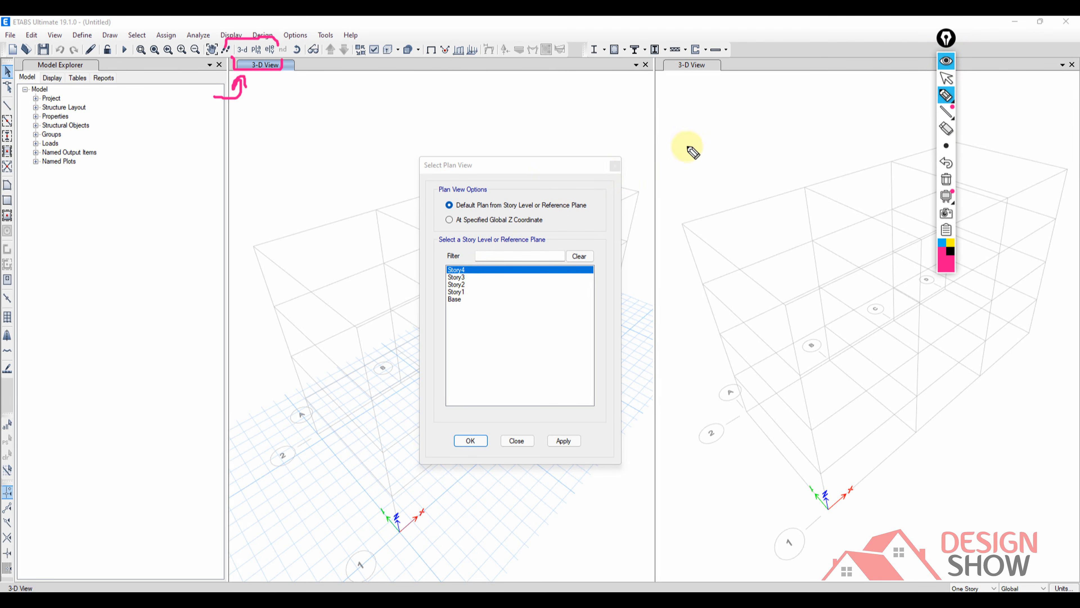
mouse_move(413, 129)
left_mouse_down()
mouse_move(728, 125)
mouse_move(902, 398)
mouse_move(364, 387)
left_mouse_up()
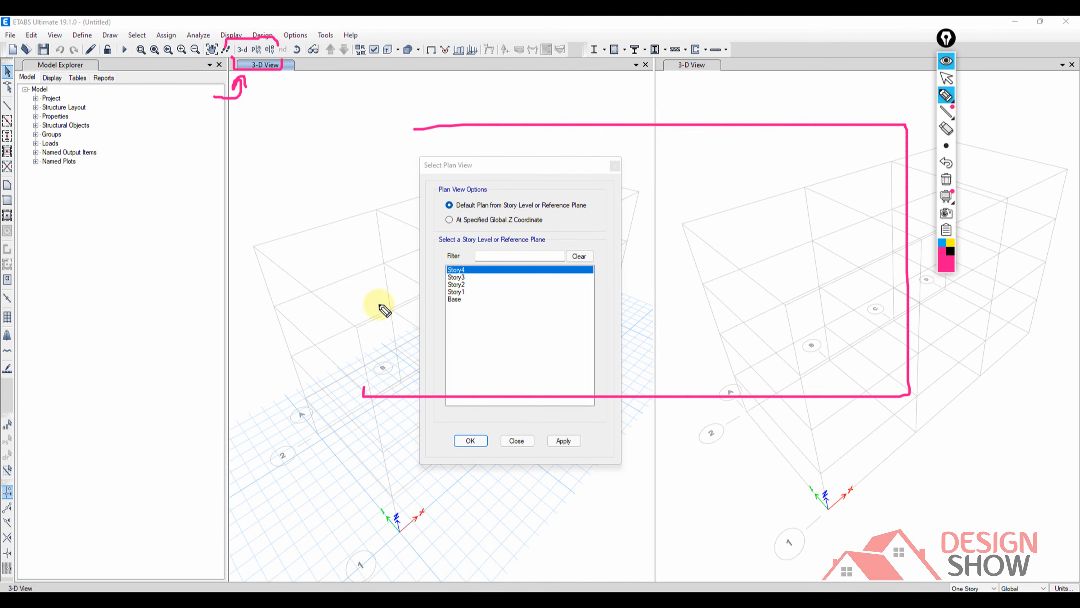
left_click_drag(379, 304, 410, 129)
mouse_move(449, 219)
left_mouse_down()
mouse_move(475, 271)
mouse_move(497, 275)
left_mouse_up()
left_click_drag(492, 268, 487, 310)
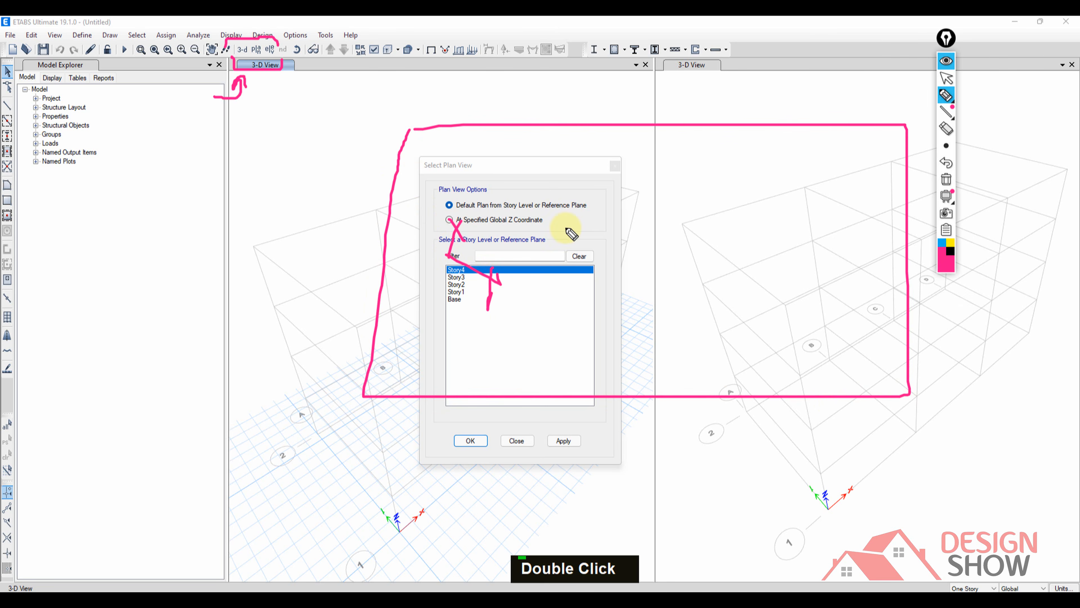
mouse_move(683, 137)
left_mouse_down()
mouse_move(685, 272)
mouse_move(878, 270)
mouse_move(876, 136)
mouse_move(690, 140)
left_mouse_up()
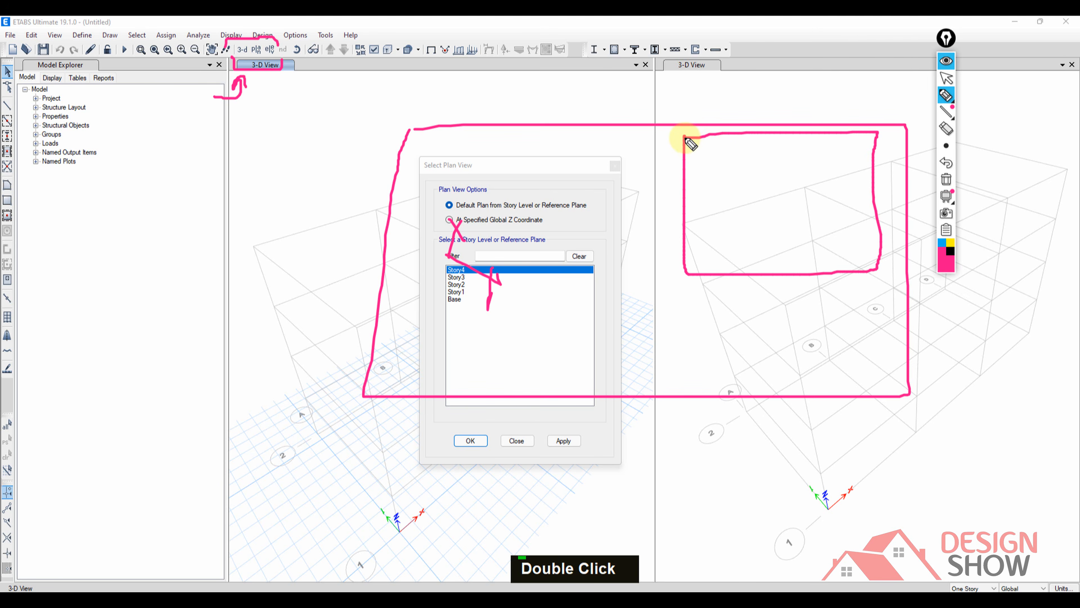
left_click_drag(830, 168, 845, 192)
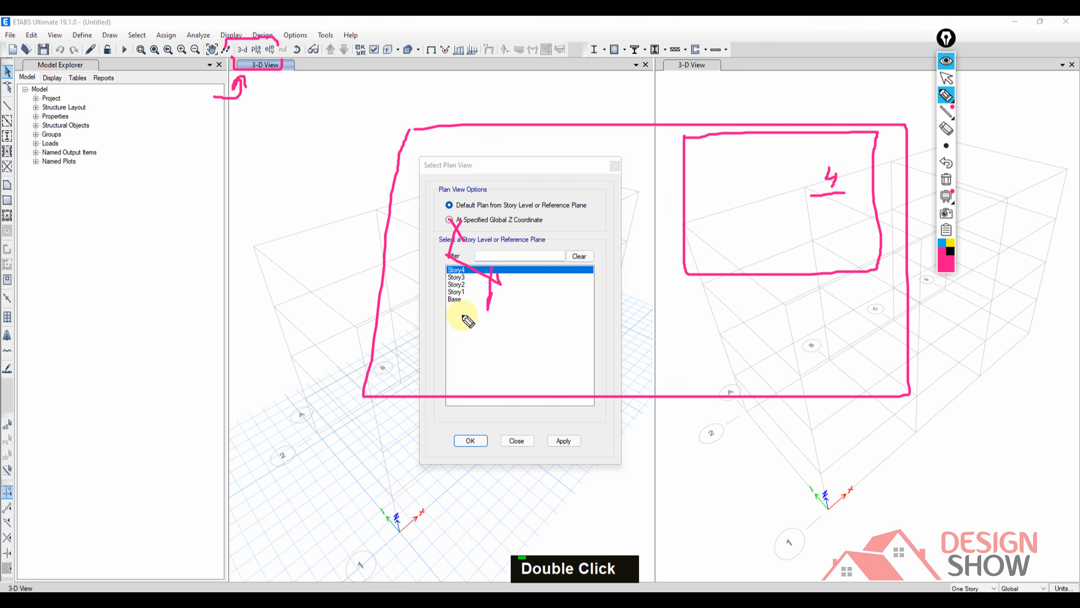
mouse_move(448, 257)
left_mouse_down()
mouse_move(429, 310)
mouse_move(451, 313)
left_mouse_up()
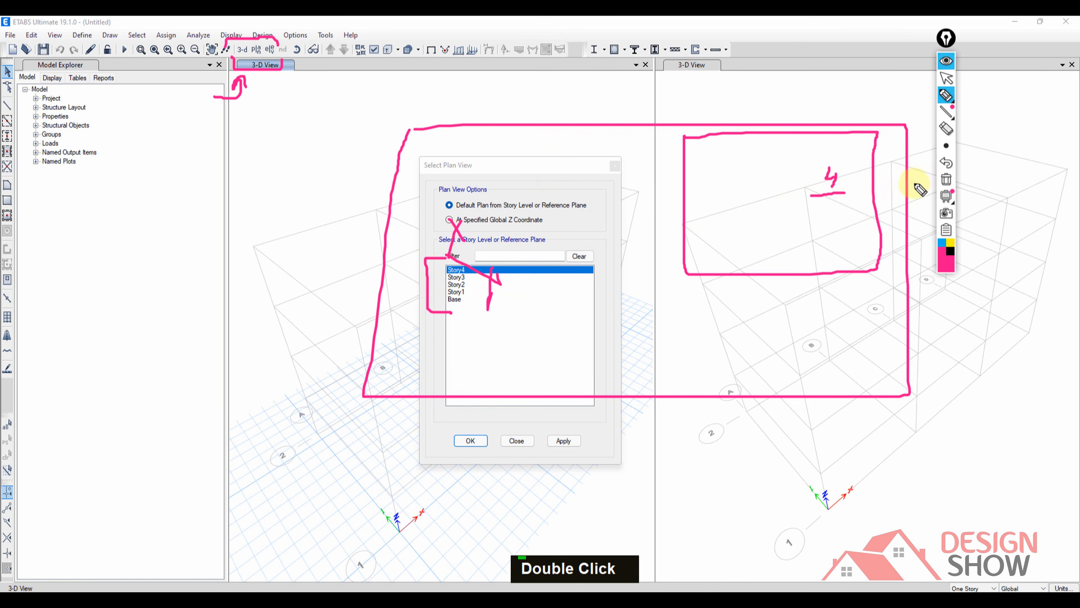
left_click(946, 180)
left_click(946, 62)
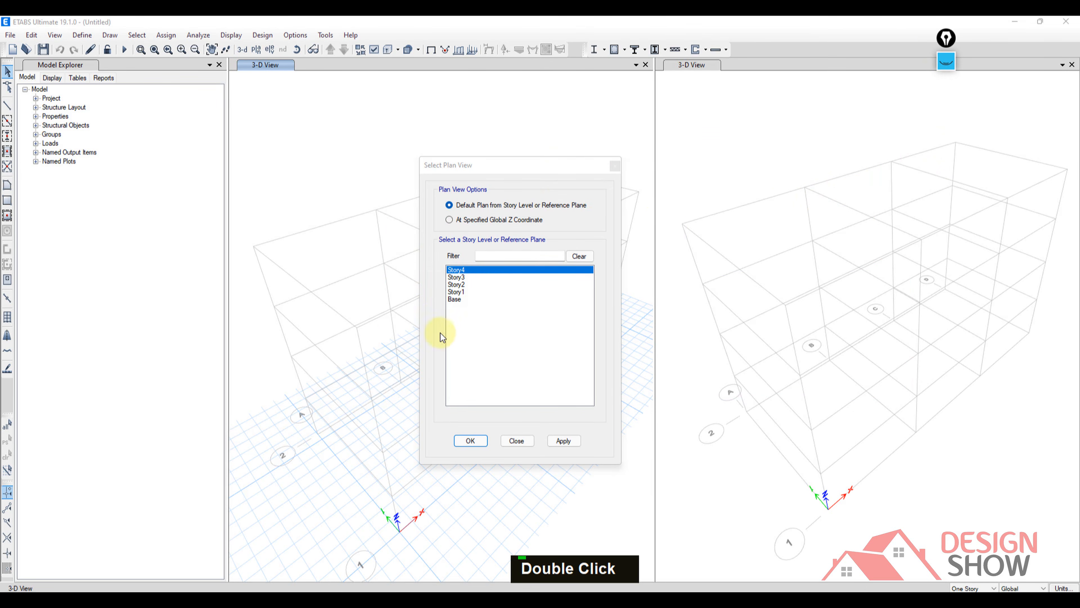
Set the active view to the default plan of Story2.
left_click(457, 284)
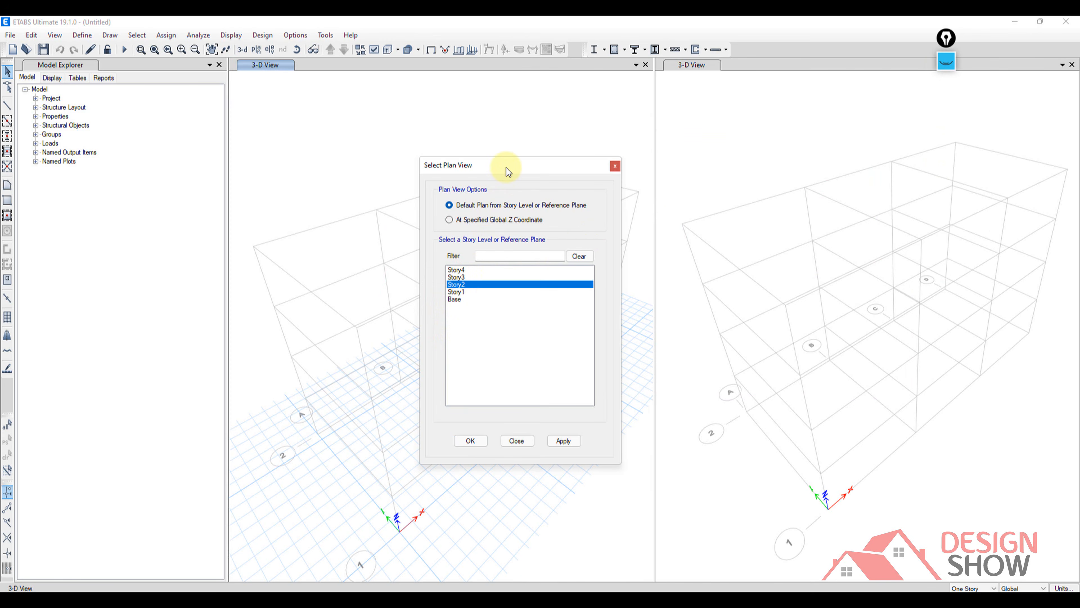
left_click_drag(506, 171, 545, 146)
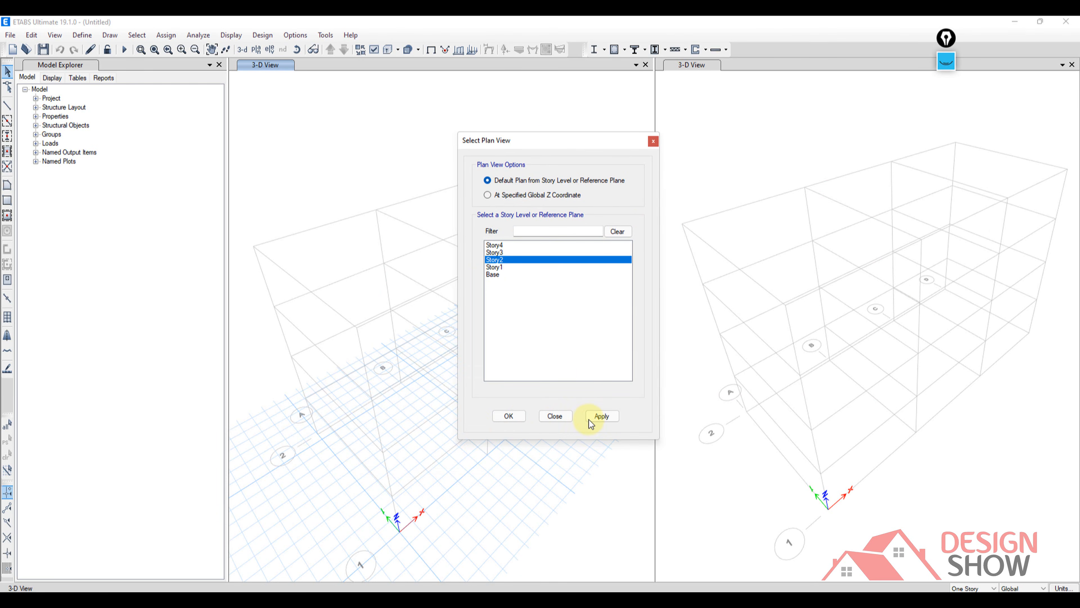
left_click(601, 416)
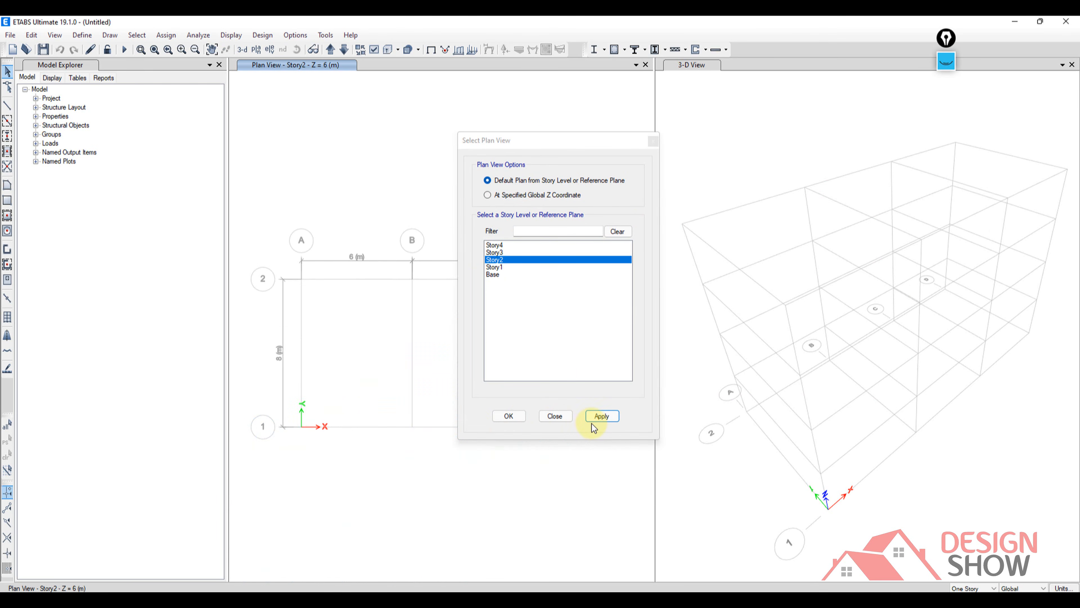
left_click(510, 415)
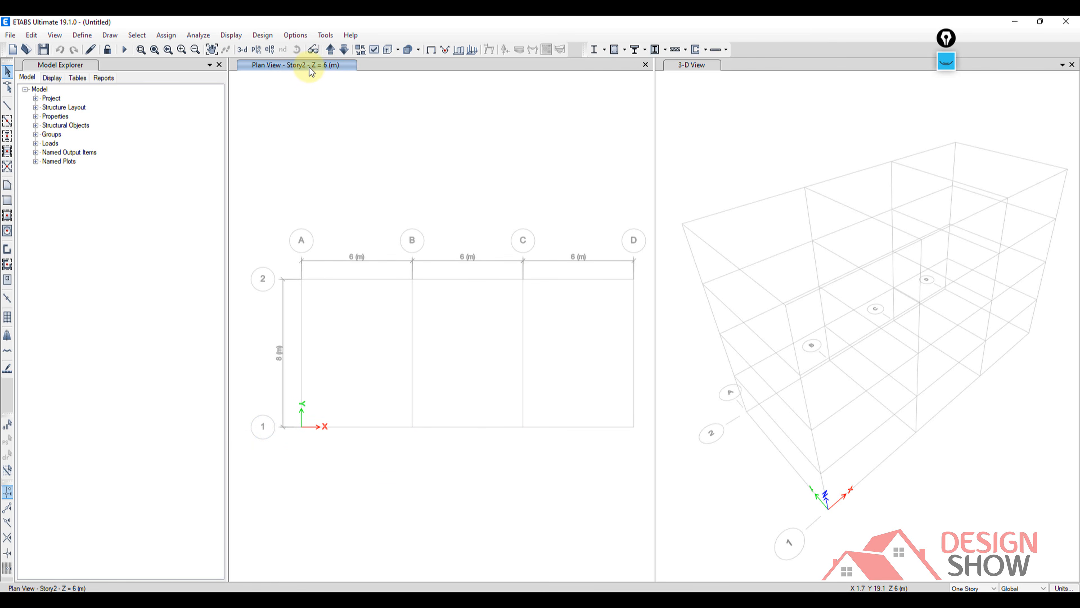
mouse_move(409, 227)
middle_mouse_down()
mouse_move(400, 224)
mouse_move(412, 226)
middle_mouse_up()
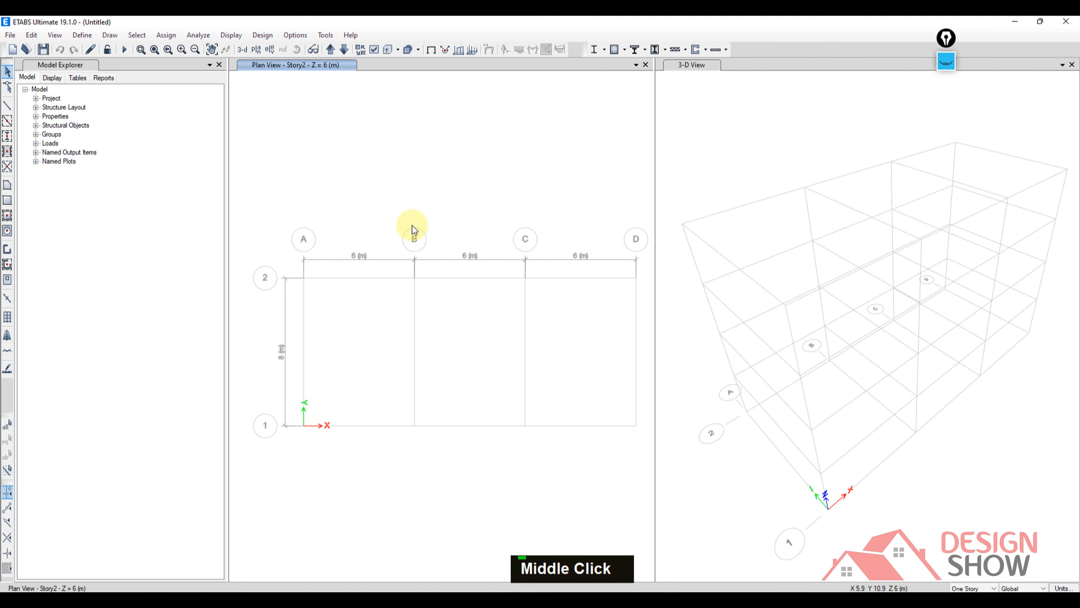
mouse_move(854, 329)
middle_mouse_down()
mouse_move(877, 330)
mouse_move(849, 347)
middle_mouse_up()
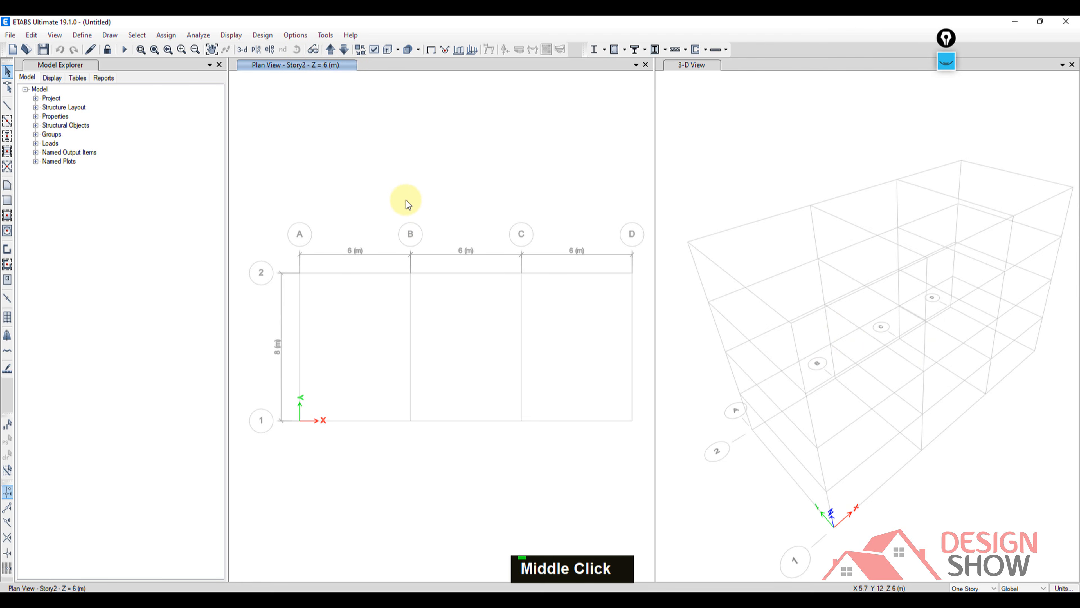
Draw pink arrows at grids A to D, trace grid lines B and 1 plus a line in the 3-D view, and clear the markup.
left_click(946, 62)
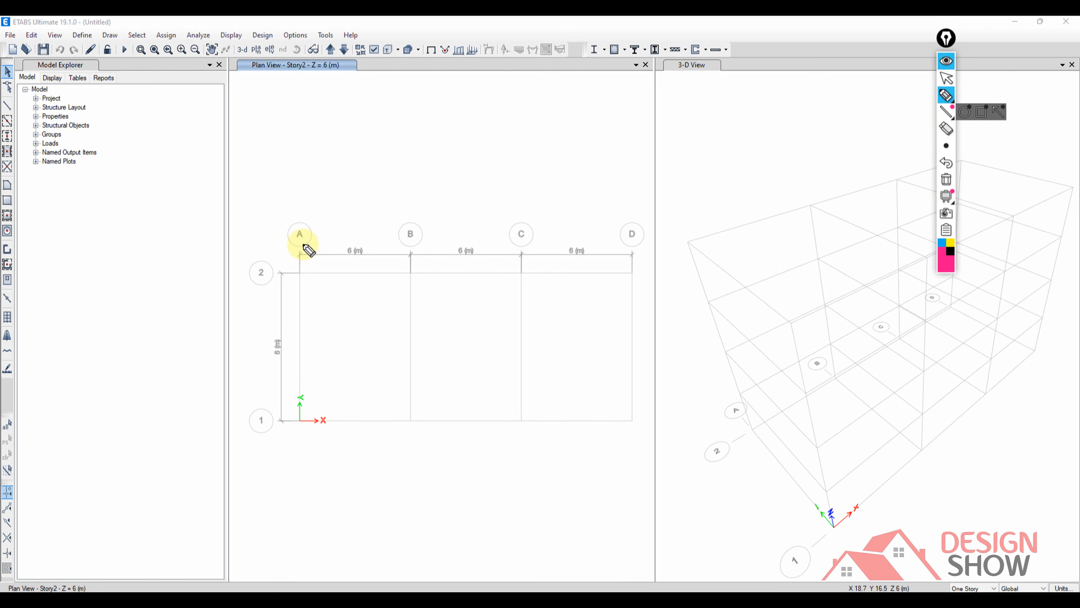
mouse_move(298, 188)
left_mouse_down()
mouse_move(298, 215)
mouse_move(311, 213)
left_mouse_up()
mouse_move(405, 176)
left_mouse_down()
mouse_move(404, 212)
mouse_move(418, 206)
left_mouse_up()
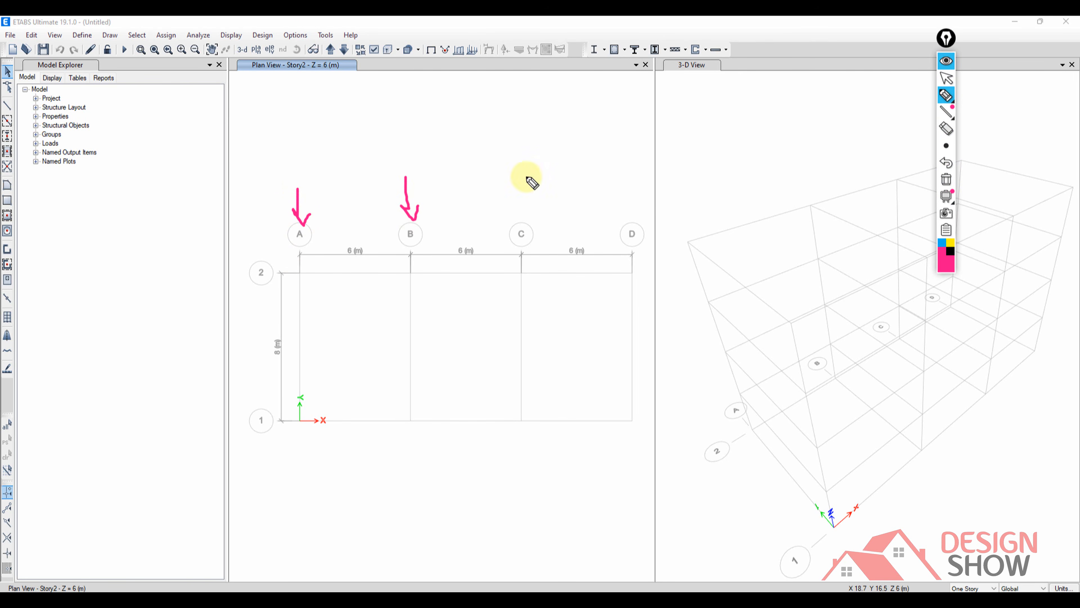
mouse_move(526, 175)
left_mouse_down()
mouse_move(527, 215)
mouse_move(533, 200)
left_mouse_up()
left_click_drag(643, 156, 657, 198)
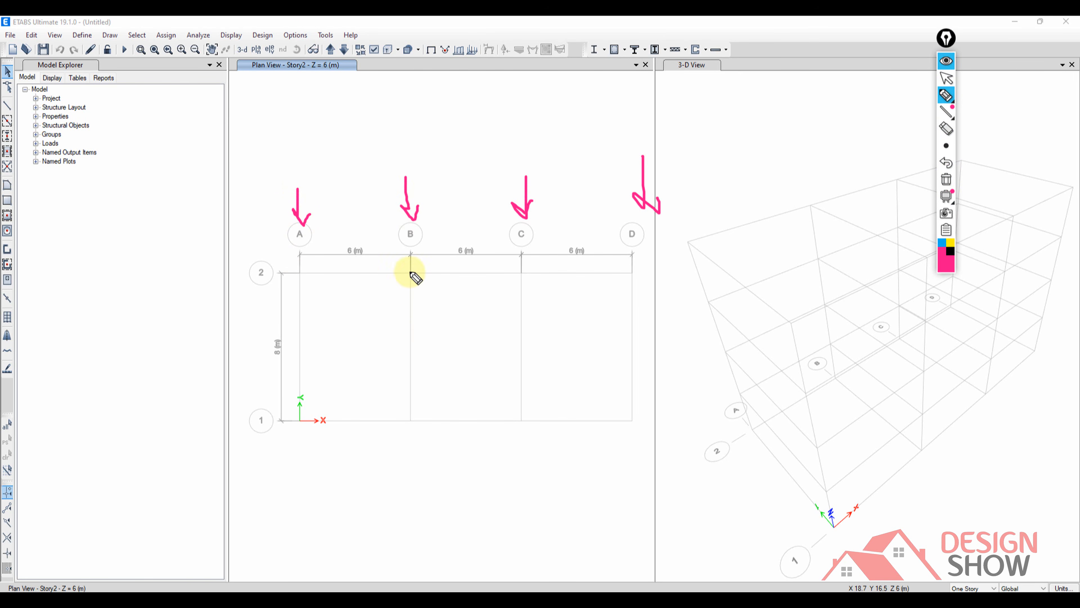
left_click_drag(411, 219, 403, 442)
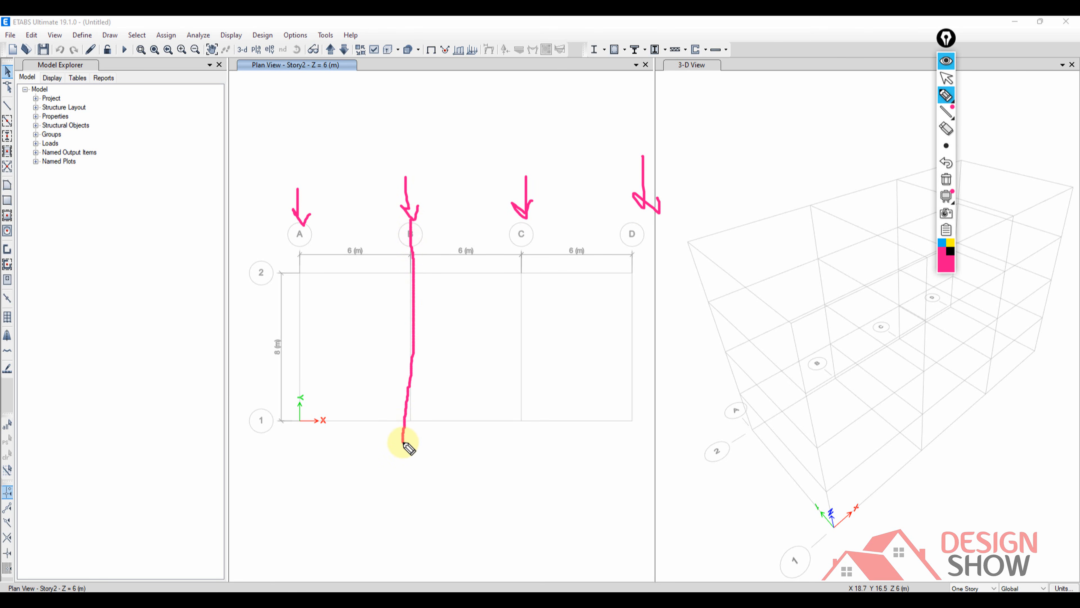
left_click_drag(254, 421, 529, 420)
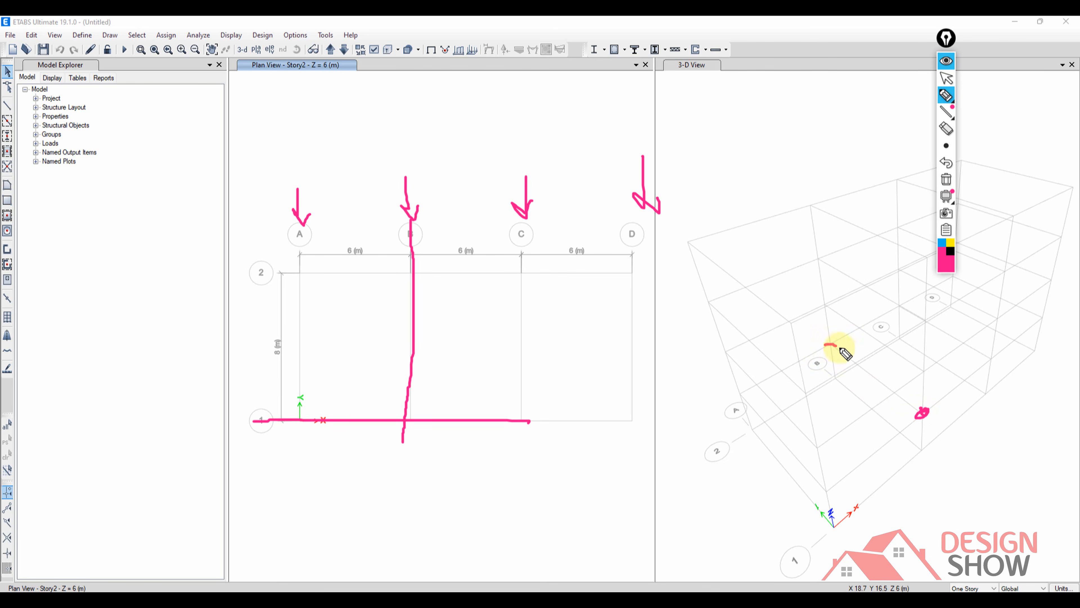
left_click_drag(840, 348, 921, 413)
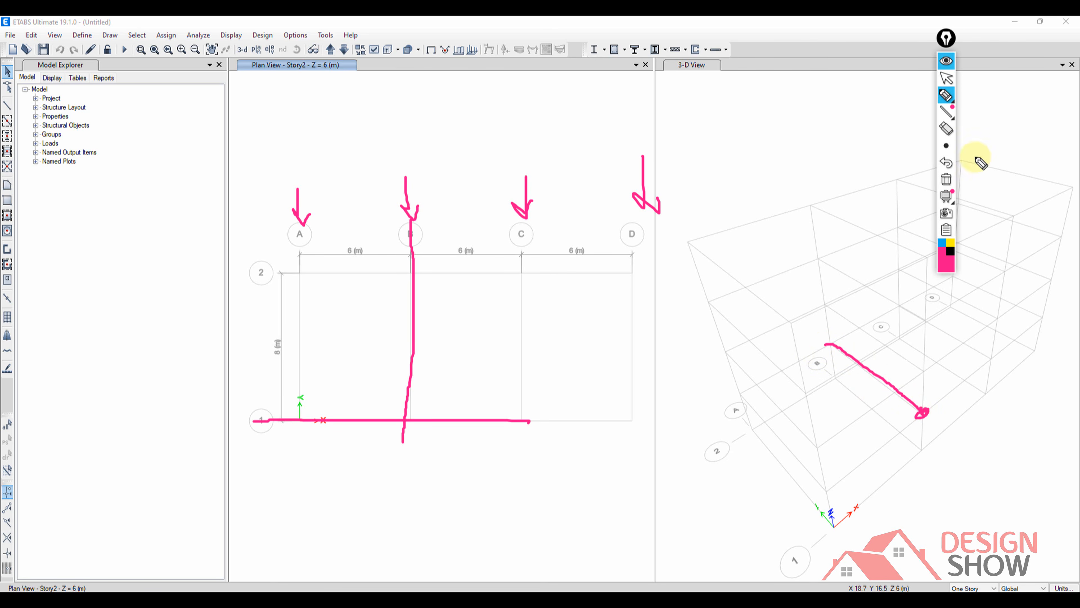
left_click(945, 179)
left_click(945, 61)
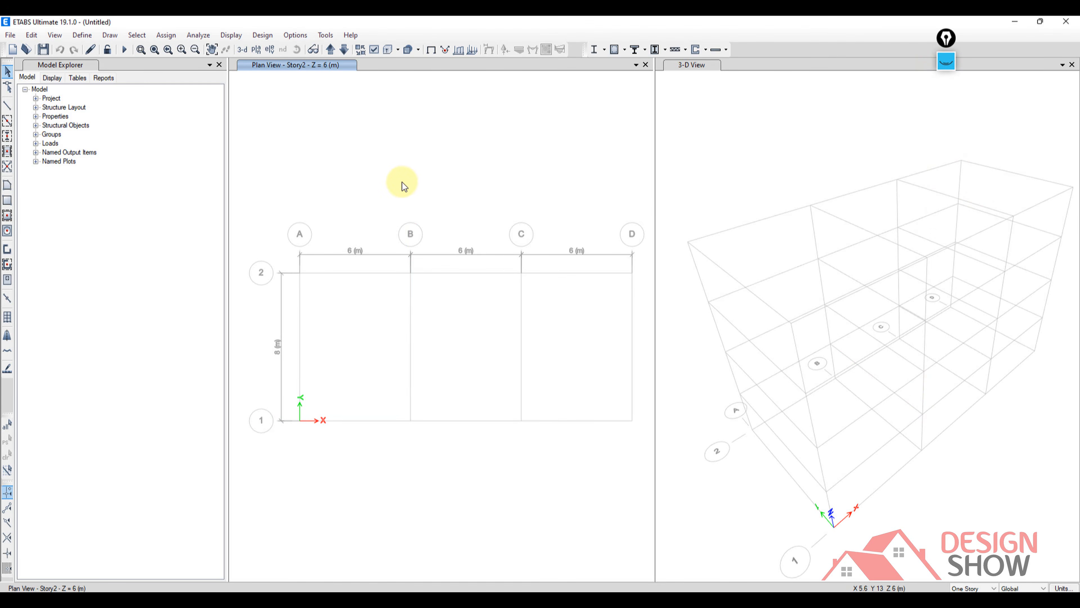
Switch the plan view window to the elevation along grid line B.
middle_click_drag(414, 190, 406, 189)
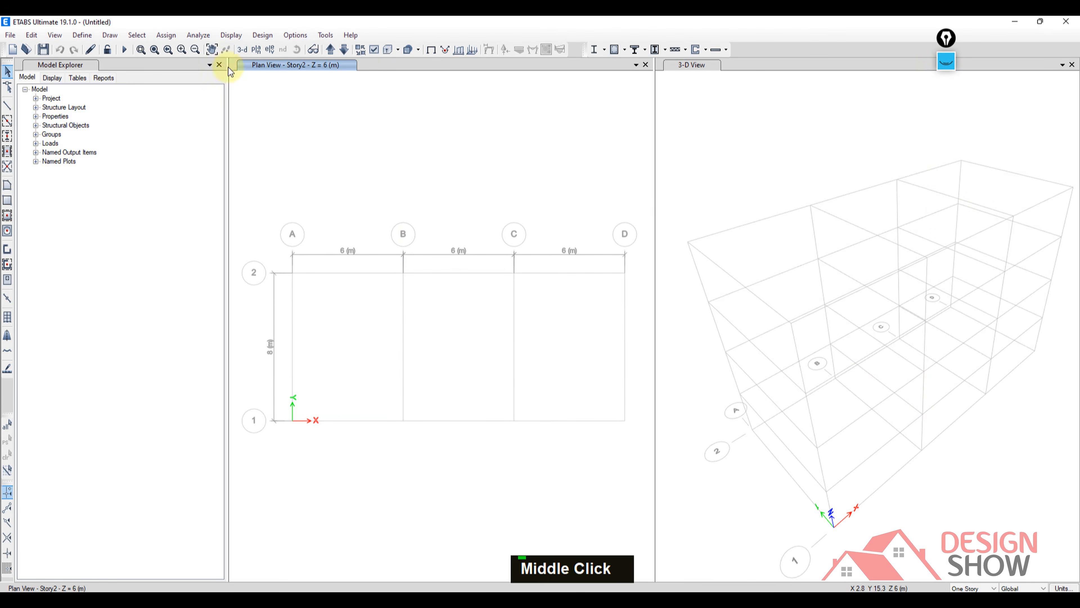
left_click(269, 49)
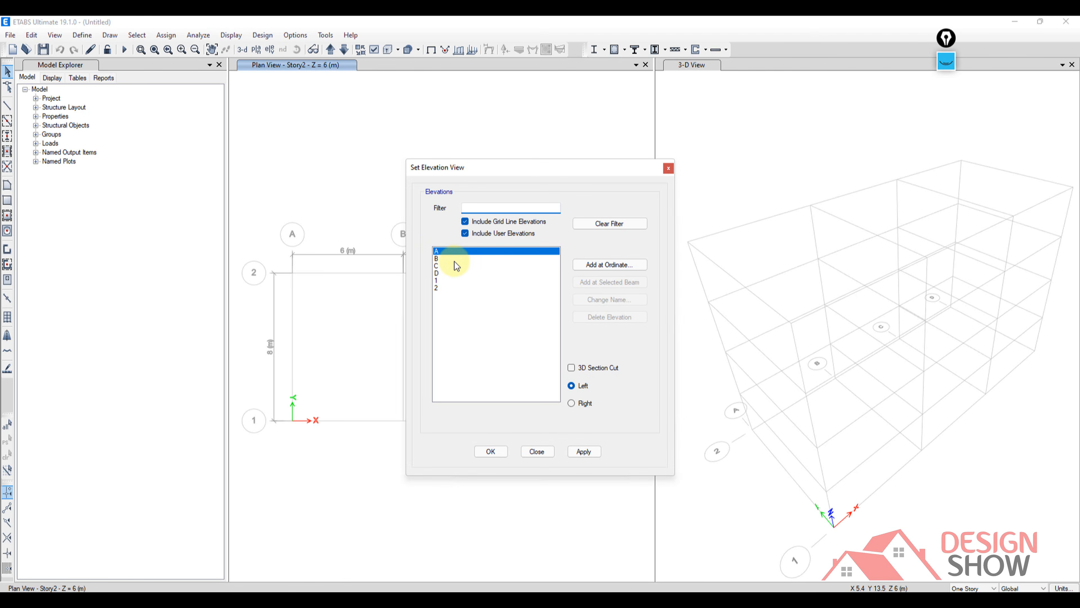
left_click(454, 260)
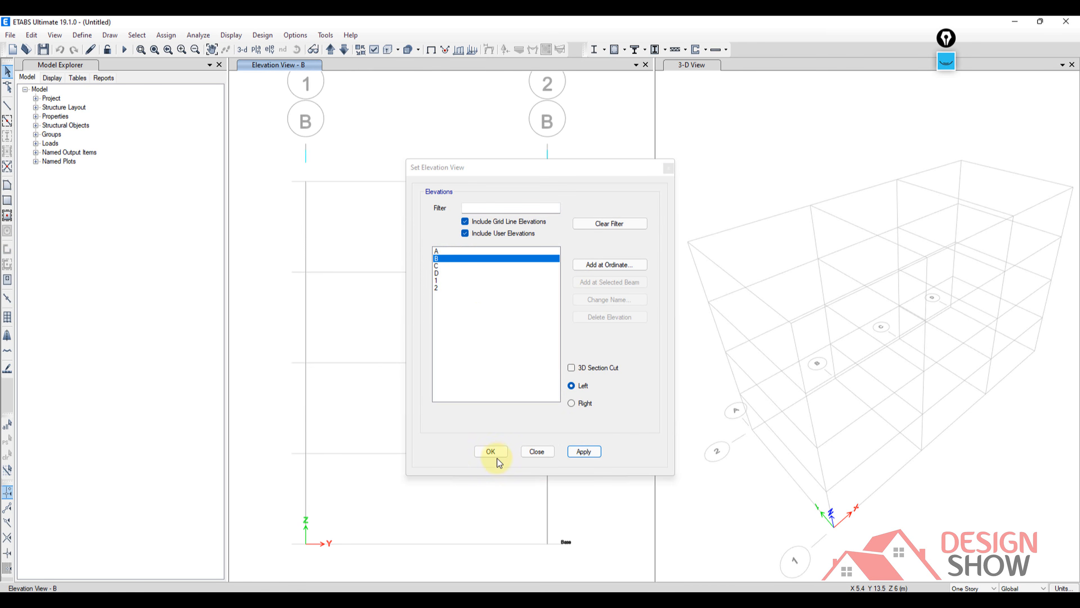
left_click(493, 452)
middle_click_drag(439, 322, 442, 306)
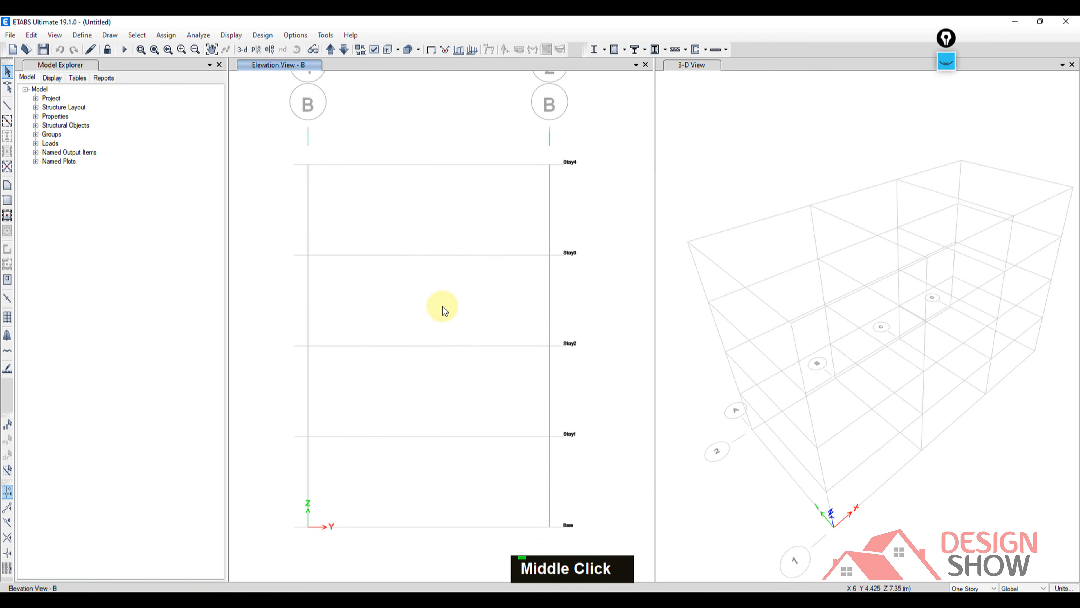
Sketch a pink car standing on hatched ground at the Base level of the elevation.
left_click(946, 63)
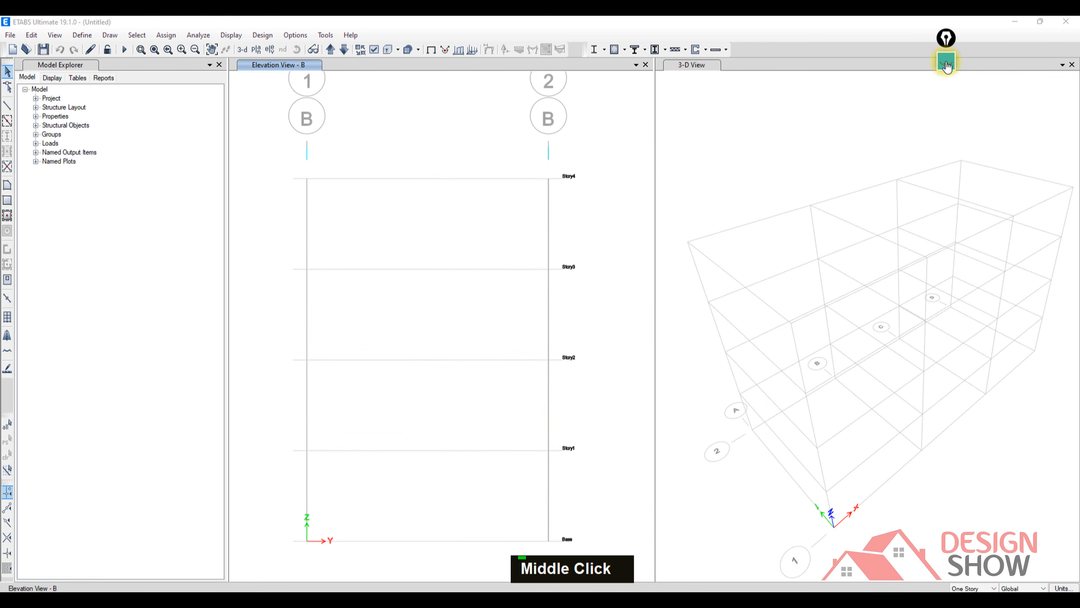
left_click(946, 97)
left_click_drag(372, 541, 471, 544)
mouse_move(400, 543)
left_mouse_down()
mouse_move(411, 564)
mouse_move(450, 562)
left_mouse_up()
mouse_move(365, 535)
left_mouse_down()
mouse_move(478, 479)
mouse_move(519, 534)
mouse_move(444, 539)
mouse_move(465, 542)
left_mouse_up()
Sketch a door frame above Story1, add check marks at all four stories, loop the Story2 level, and clear and hide the markup.
mouse_move(447, 389)
left_mouse_down()
mouse_move(453, 415)
mouse_move(493, 410)
mouse_move(490, 442)
mouse_move(532, 433)
left_mouse_up()
left_click_drag(500, 339, 524, 328)
mouse_move(505, 245)
left_mouse_down()
mouse_move(511, 256)
mouse_move(530, 234)
left_mouse_up()
left_click_drag(506, 158, 548, 136)
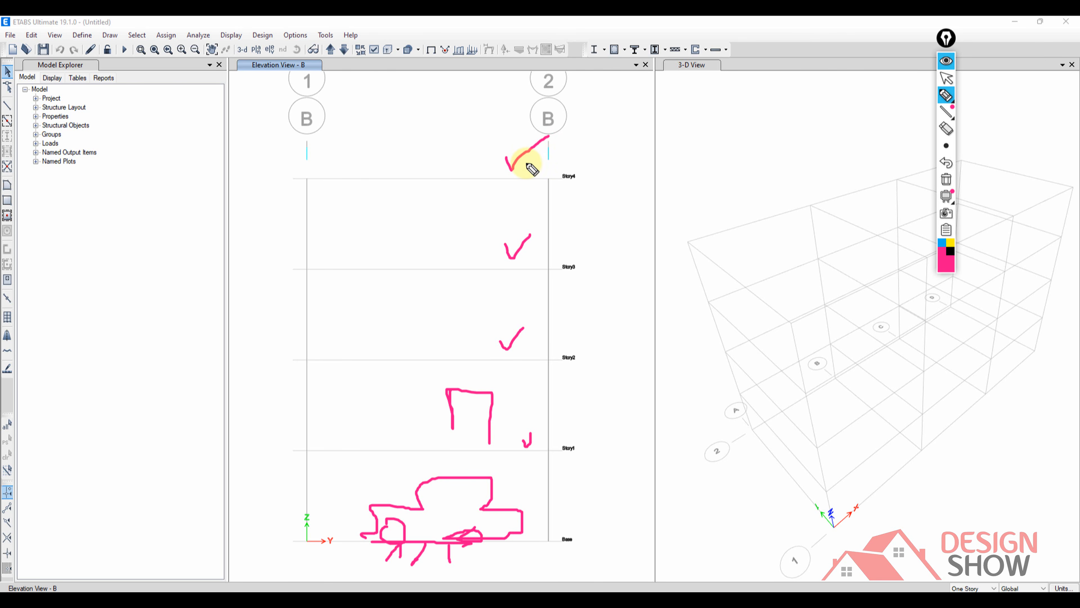
mouse_move(291, 347)
left_mouse_down()
mouse_move(569, 346)
mouse_move(453, 380)
mouse_move(259, 364)
mouse_move(302, 346)
left_mouse_up()
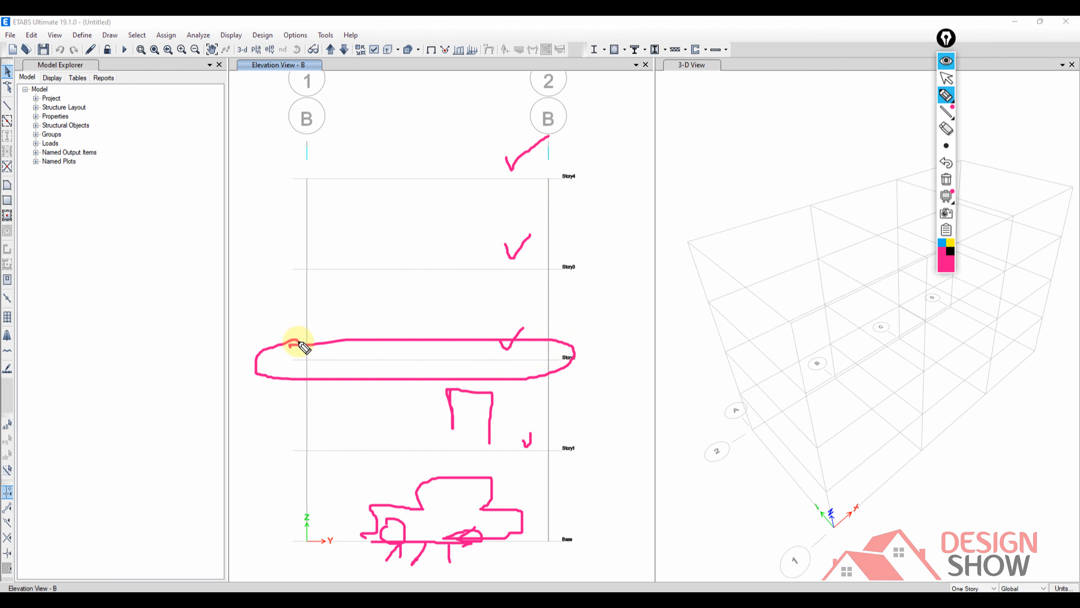
left_click(946, 179)
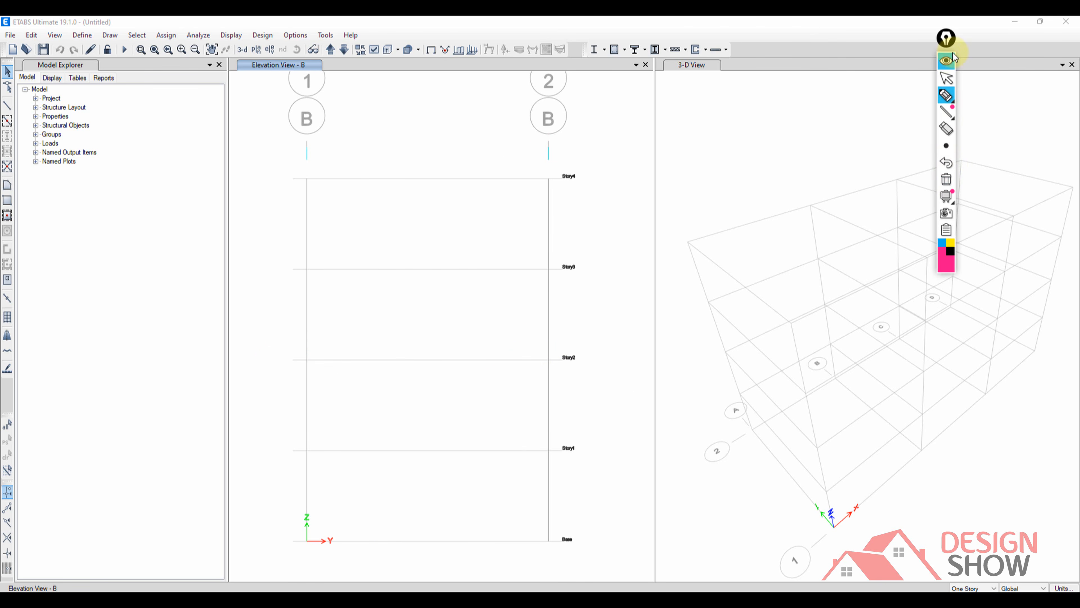
left_click(946, 78)
Draw an A-LatBm frame beam along the Story2 level from grid 1 to grid 2 in elevation B.
middle_click_drag(515, 378, 530, 362)
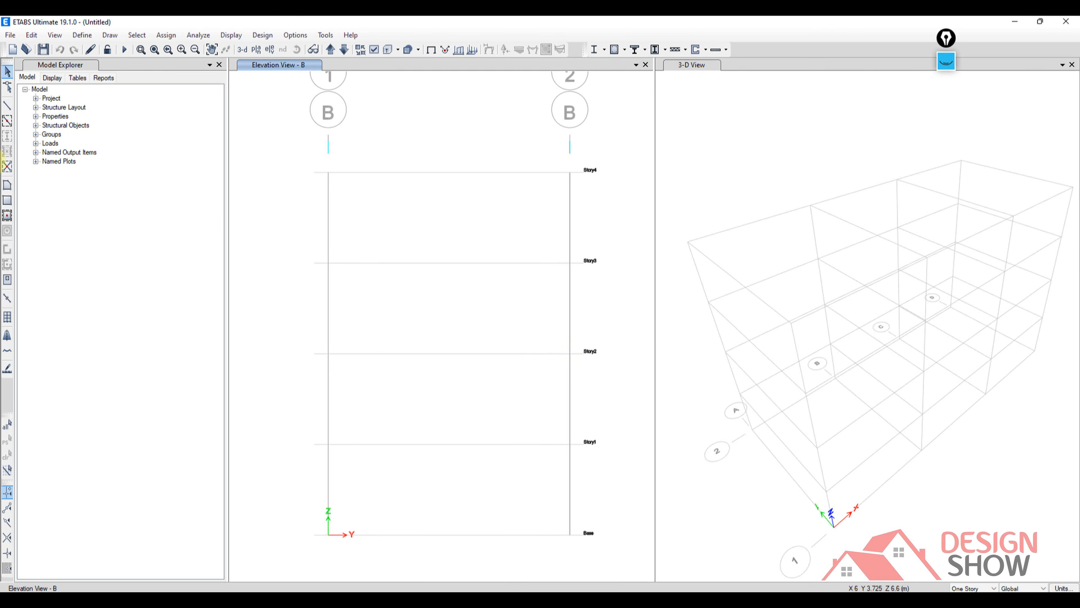
left_click(7, 107)
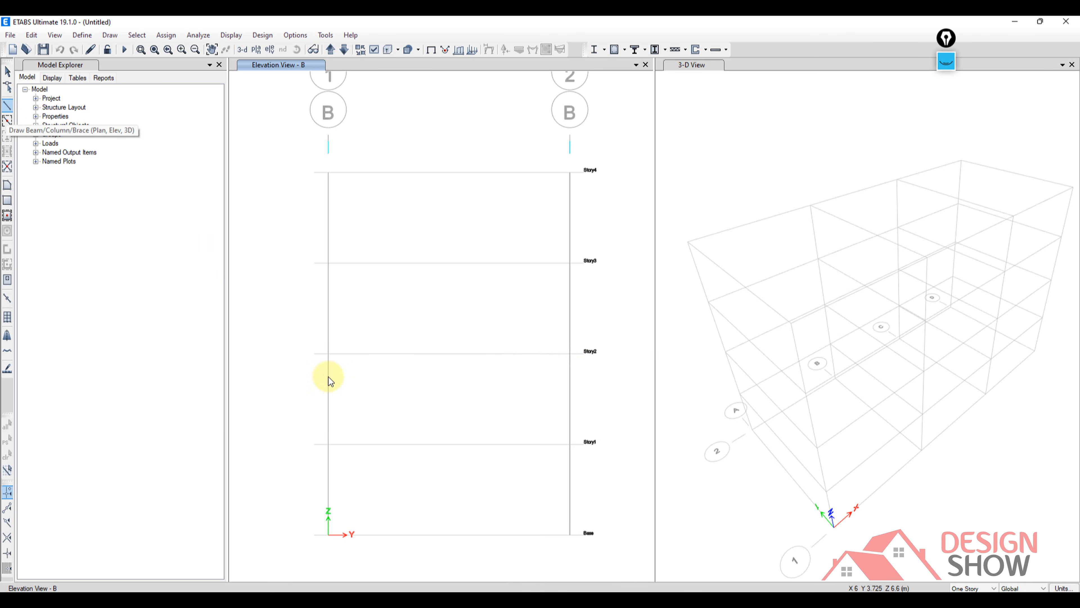
left_click(328, 354)
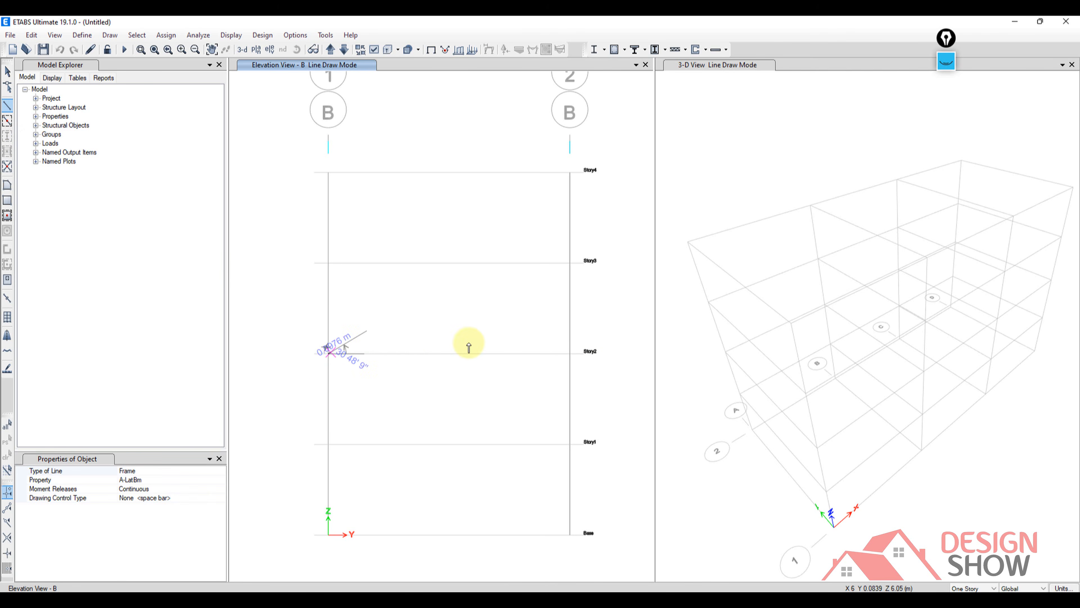
left_click(566, 355)
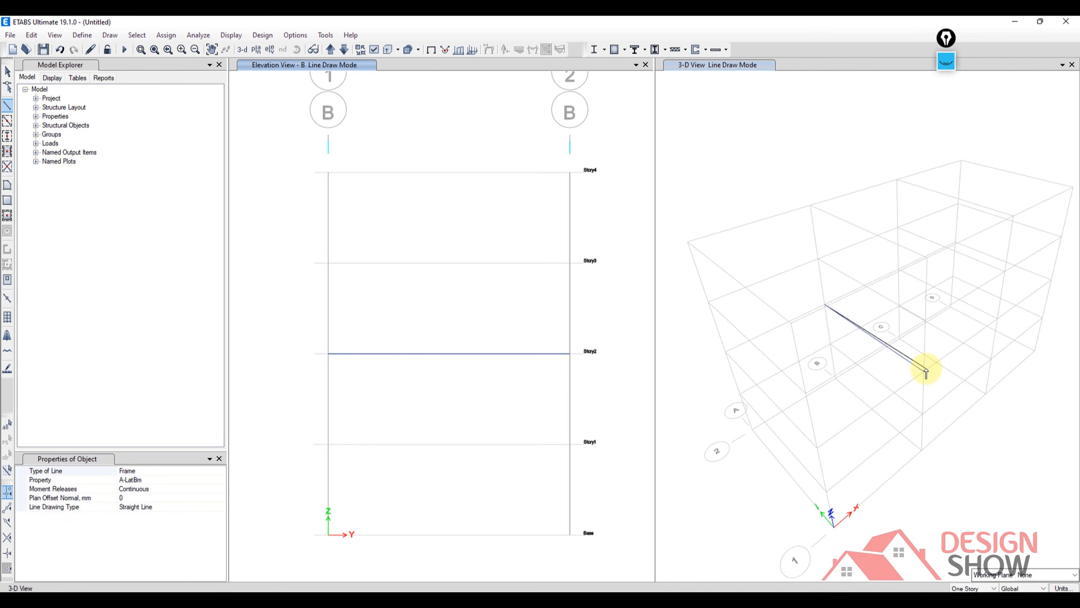
key("Escape")
Mark Story2 at grids A, B and C in the 3-D view, add a check mark above elevation B, and trace the top grid B line.
left_click(945, 62)
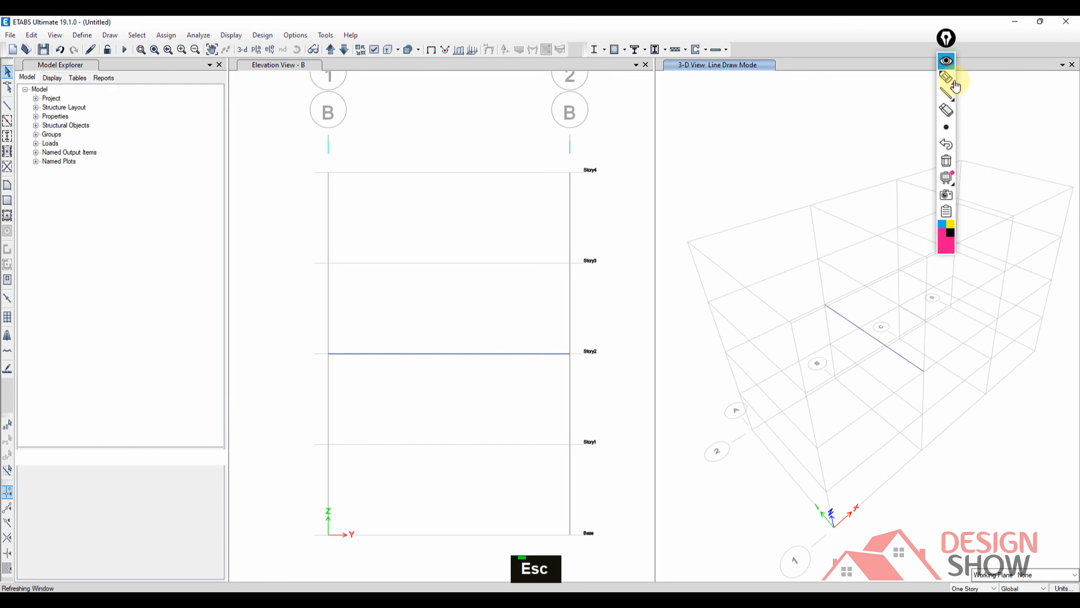
left_click(952, 82)
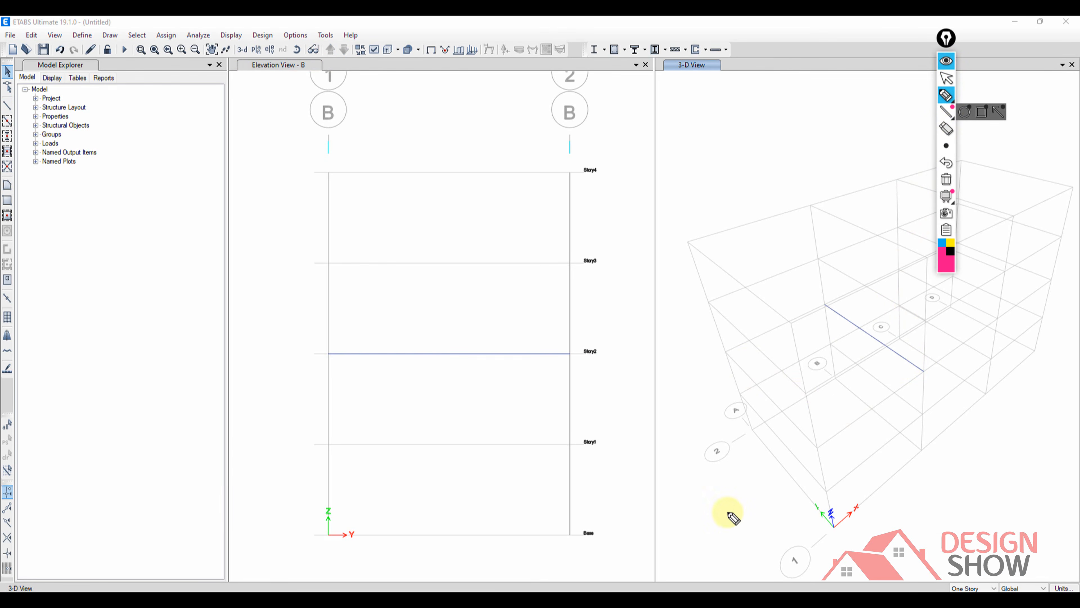
left_click(725, 349)
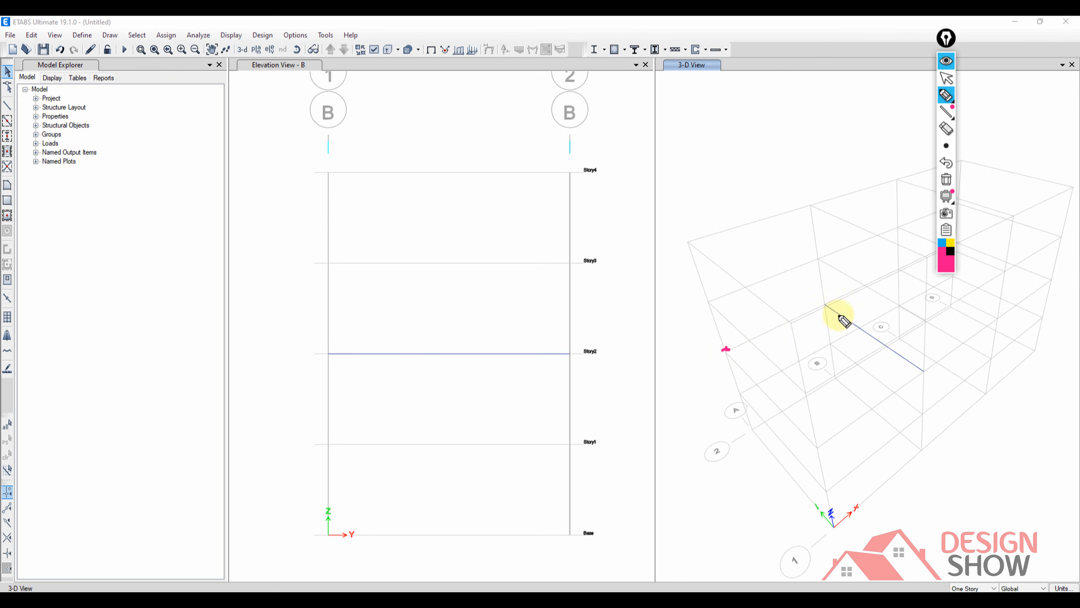
left_click(826, 306)
left_click_drag(901, 268, 909, 265)
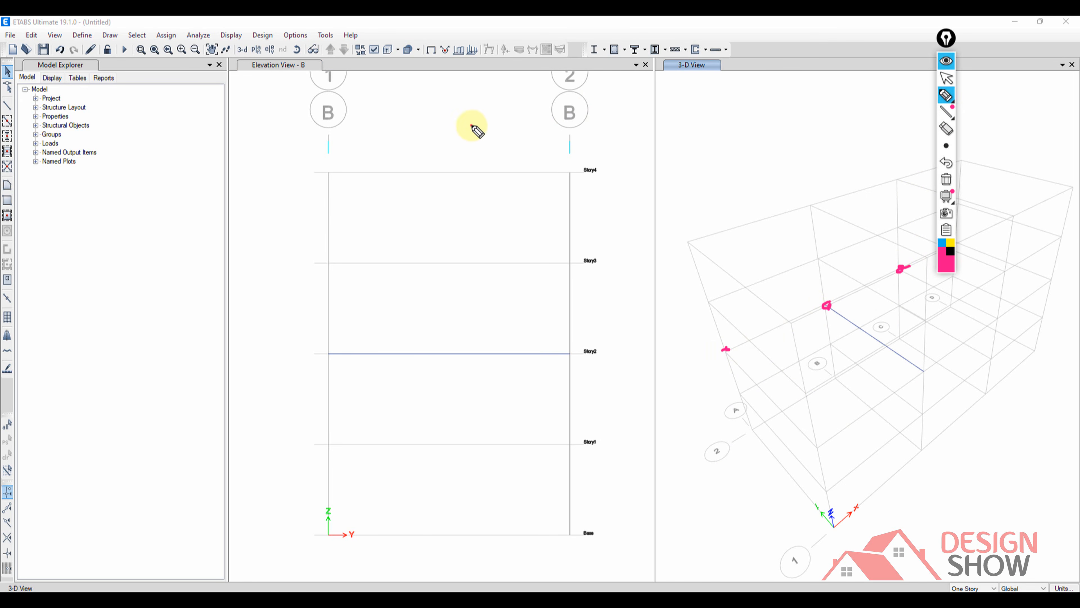
left_click_drag(472, 124, 516, 97)
left_click_drag(788, 205, 937, 258)
left_click_drag(797, 168, 807, 205)
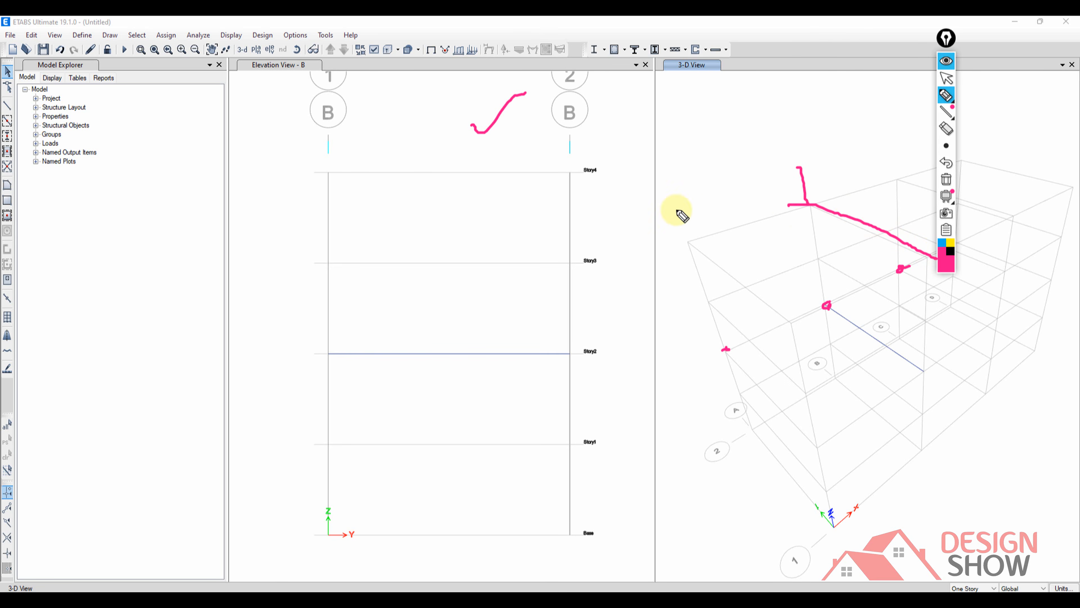
Write pink labels A, B, C and D above the grid lines of the 3-D model and hide the markup.
mouse_move(679, 219)
left_mouse_down()
mouse_move(687, 205)
mouse_move(701, 209)
left_mouse_up()
mouse_move(799, 128)
left_mouse_down()
mouse_move(807, 140)
mouse_move(895, 163)
left_mouse_up()
left_click_drag(897, 101, 891, 117)
left_click_drag(995, 124, 965, 161)
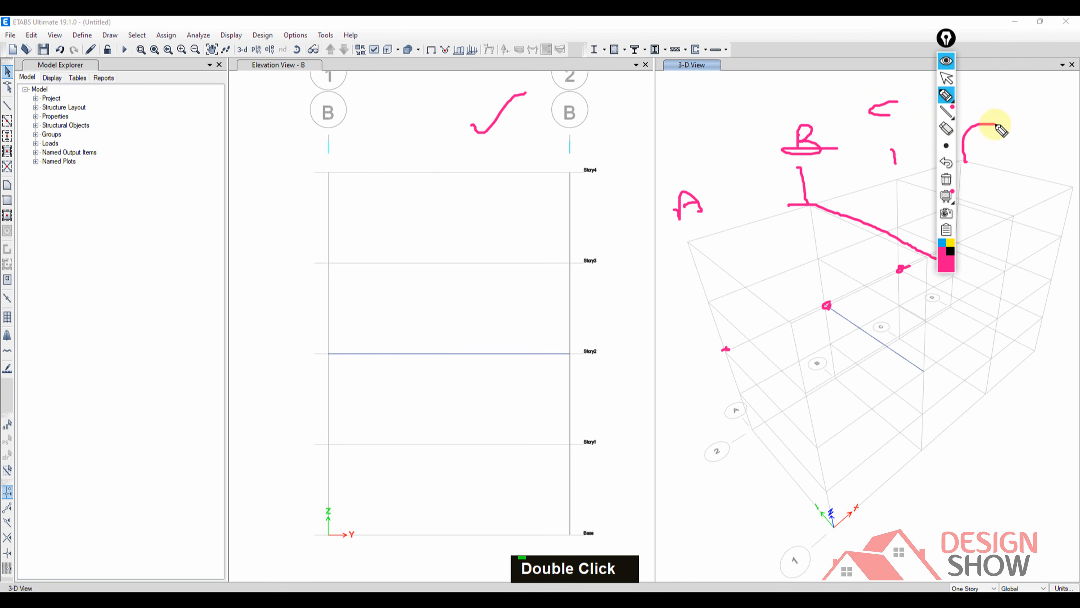
left_click_drag(1010, 92, 1033, 140)
left_click(955, 64)
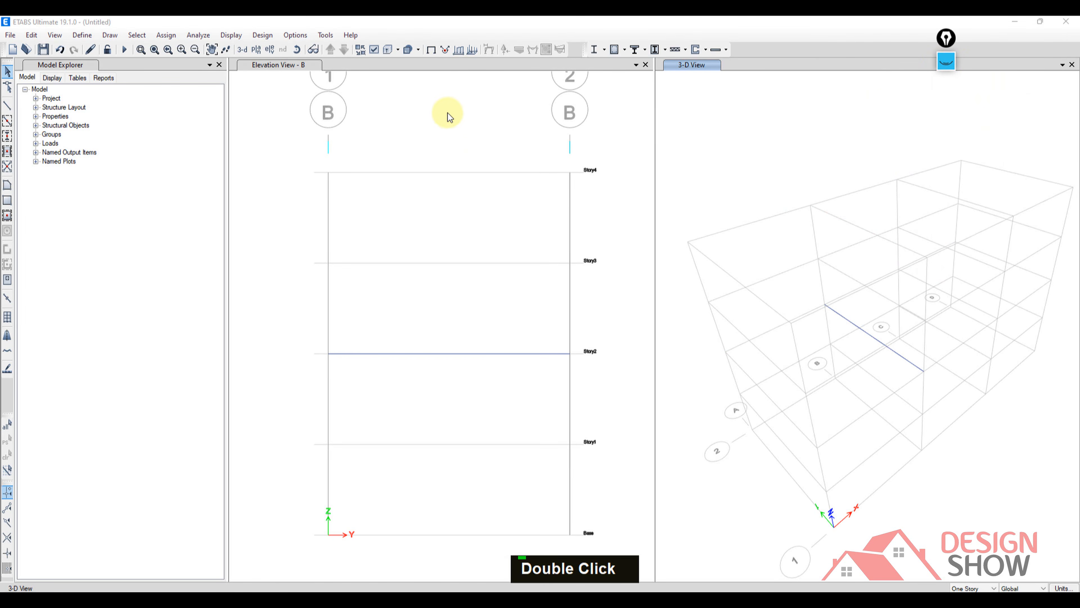
Turn the grid line B elevation window into a perspective 3-D view.
middle_click_drag(482, 149, 483, 177)
middle_click_drag(336, 99, 322, 121)
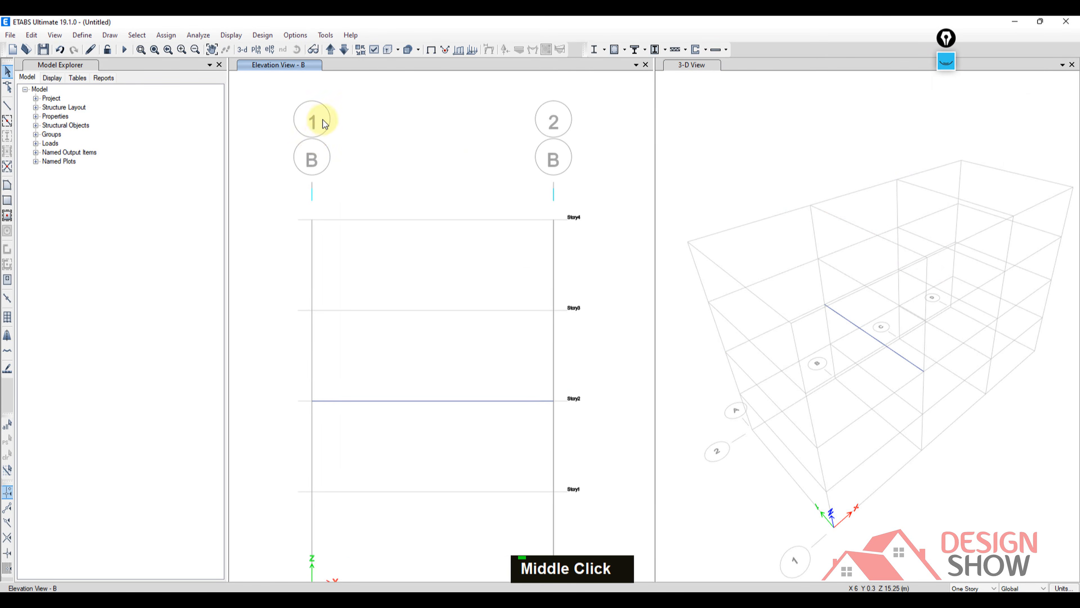
middle_click_drag(447, 174, 438, 175)
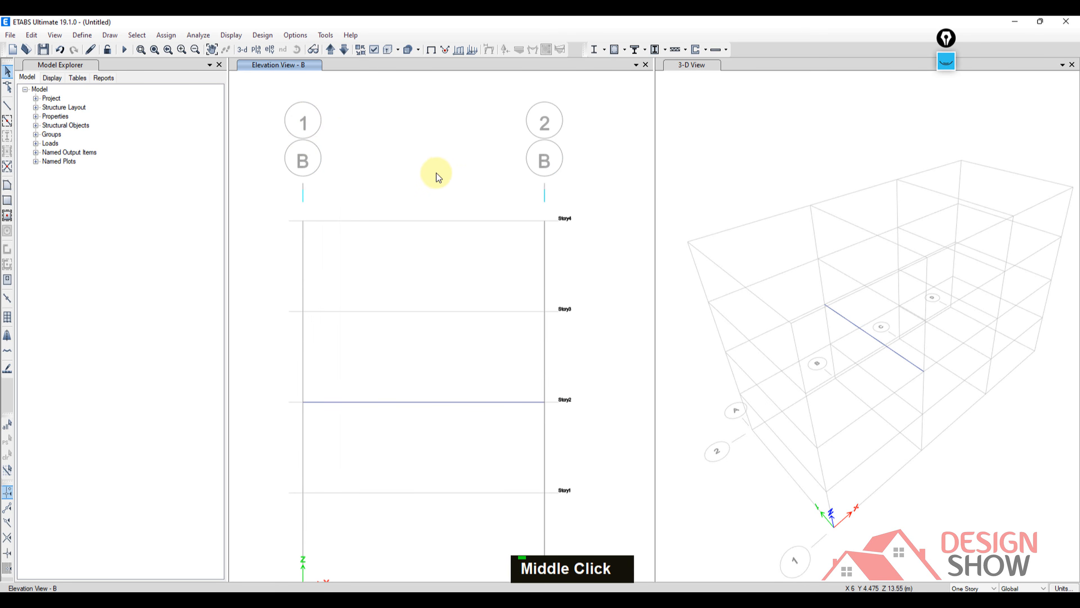
left_click(314, 51)
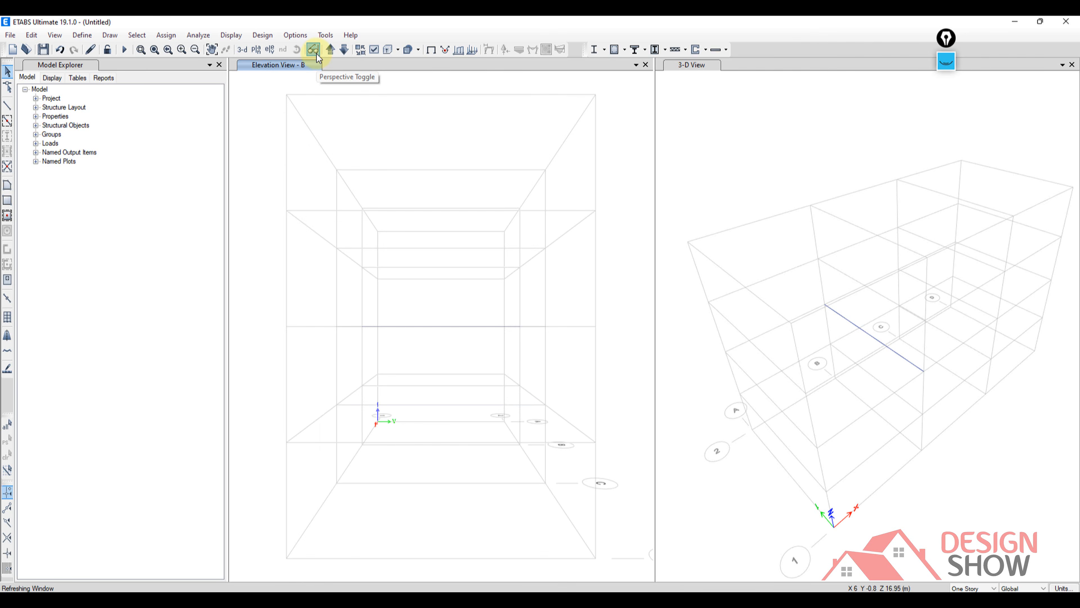
Examine the converted perspective view of the grid model and the Story2 beam from several angles.
middle_click_drag(427, 275, 503, 293)
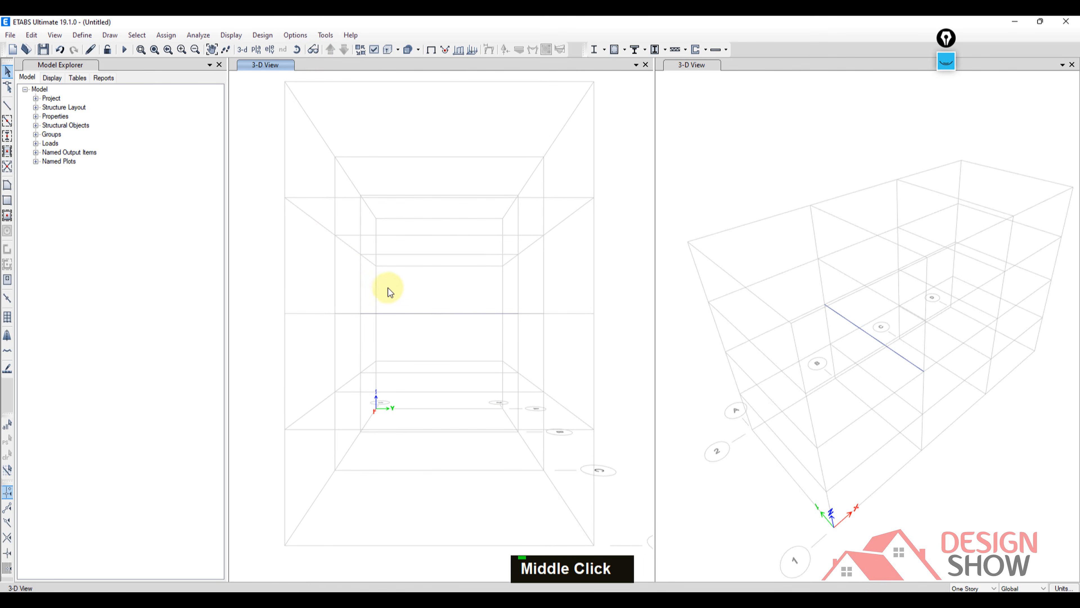
middle_click_drag(388, 288, 390, 298)
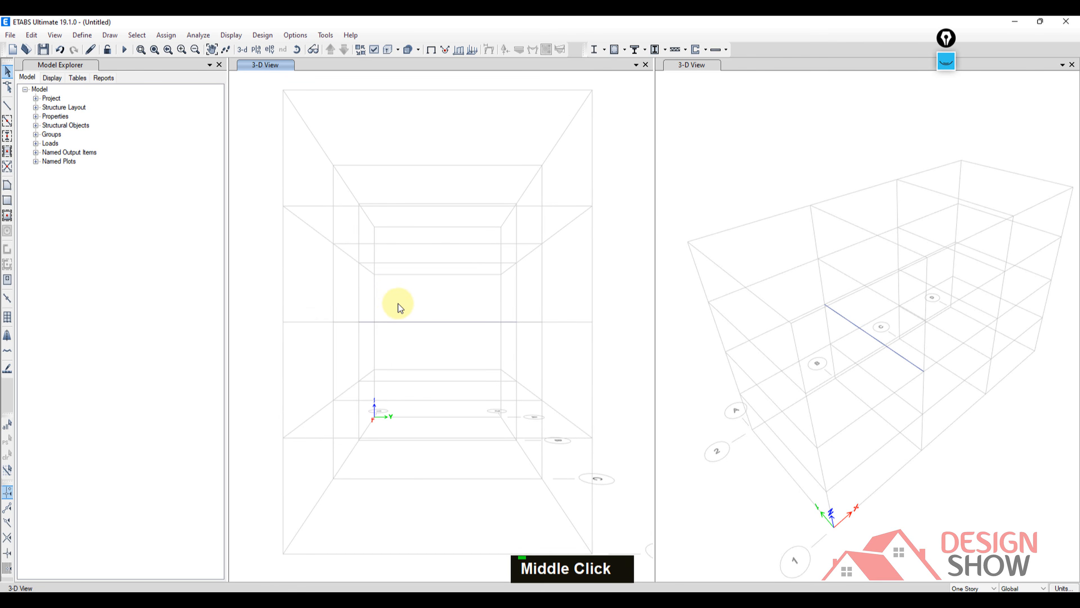
key("shift")
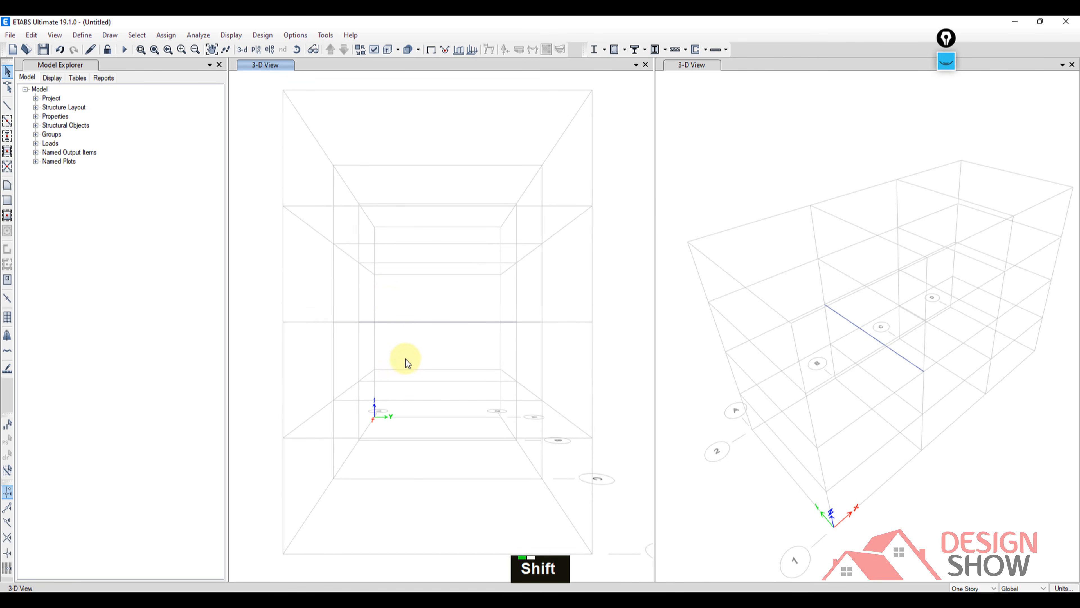
middle_click_drag(396, 347, 503, 353, "shift")
scroll(454, 374, "down", 4, "shift")
scroll(454, 374, "up", 3, "shift")
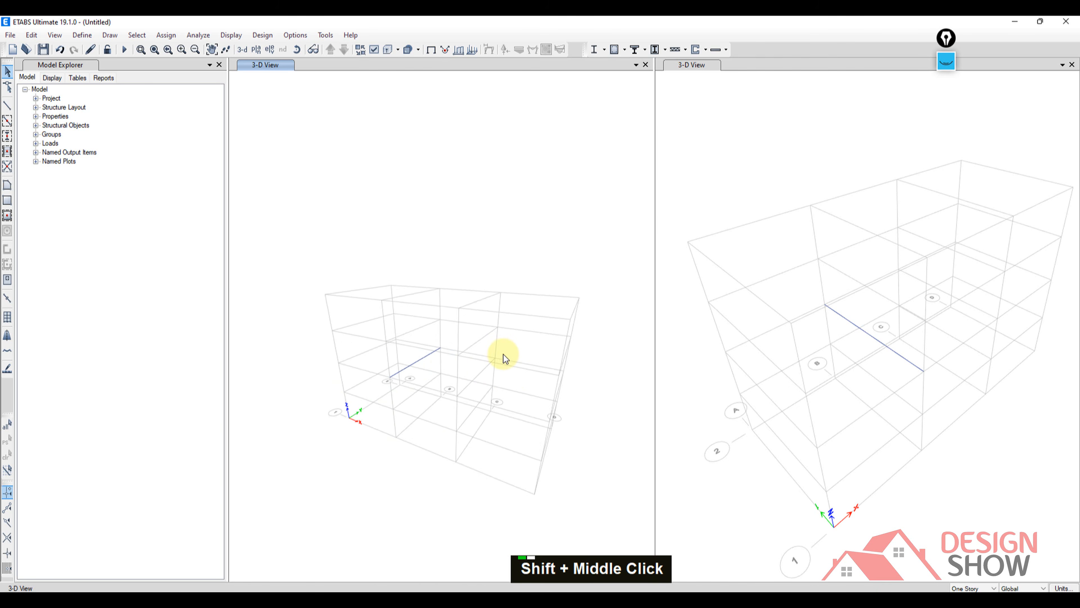
scroll(503, 353, "down", 3, "shift")
scroll(484, 381, "down", 3)
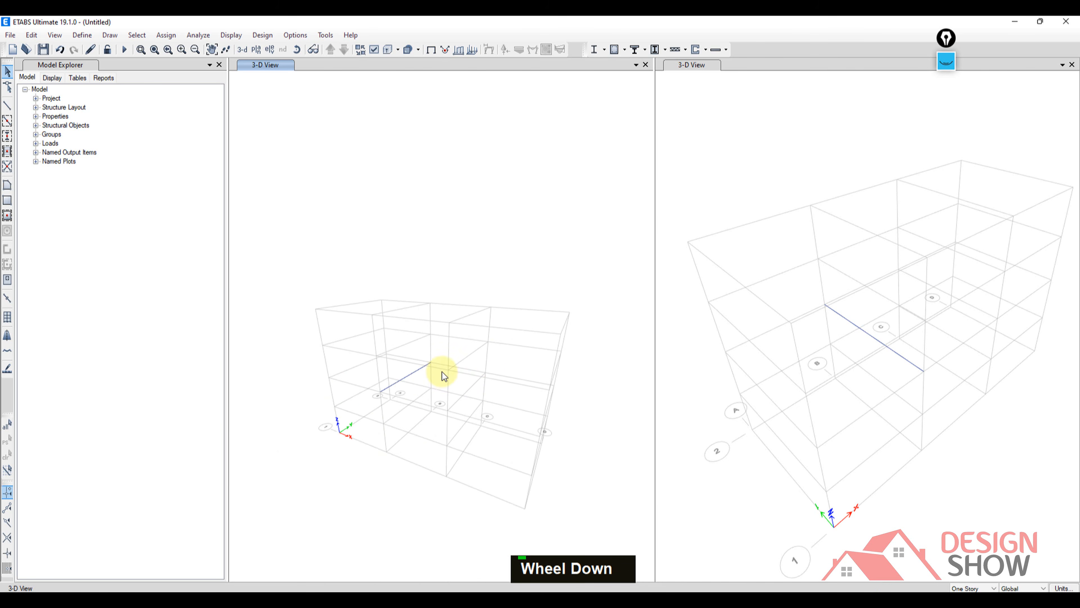
scroll(442, 373, "up", 2)
scroll(442, 371, "down", 2)
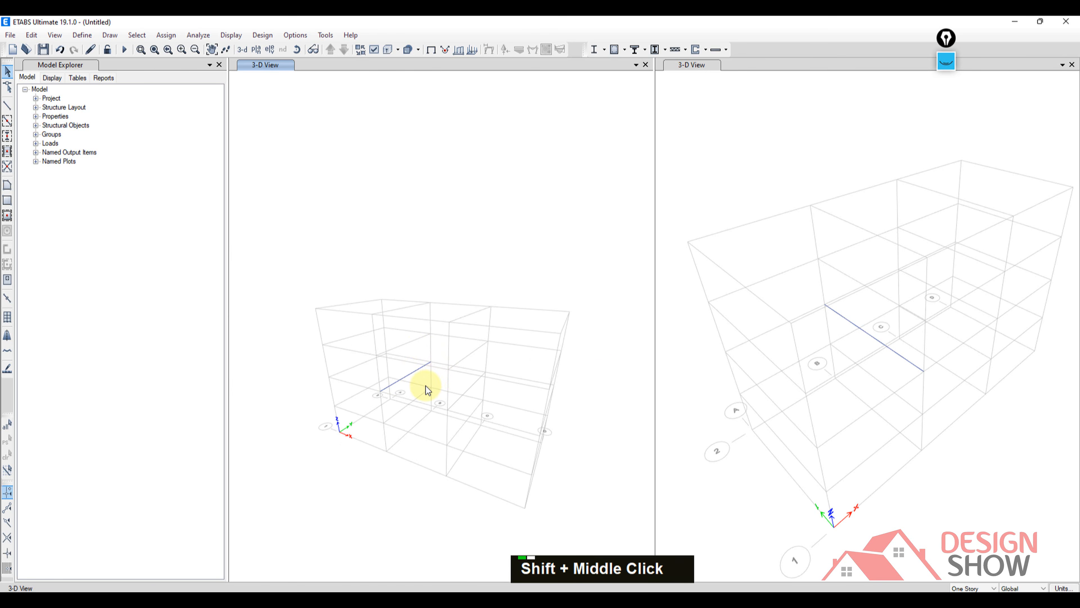
mouse_move(425, 386)
middle_mouse_down("shift")
mouse_move(604, 375)
mouse_move(650, 360)
mouse_move(535, 385)
mouse_move(360, 398)
mouse_move(444, 415)
mouse_move(489, 352)
mouse_move(475, 398)
mouse_move(389, 332)
mouse_move(496, 380)
mouse_move(403, 331)
mouse_move(374, 375)
mouse_move(427, 377)
middle_mouse_up("shift")
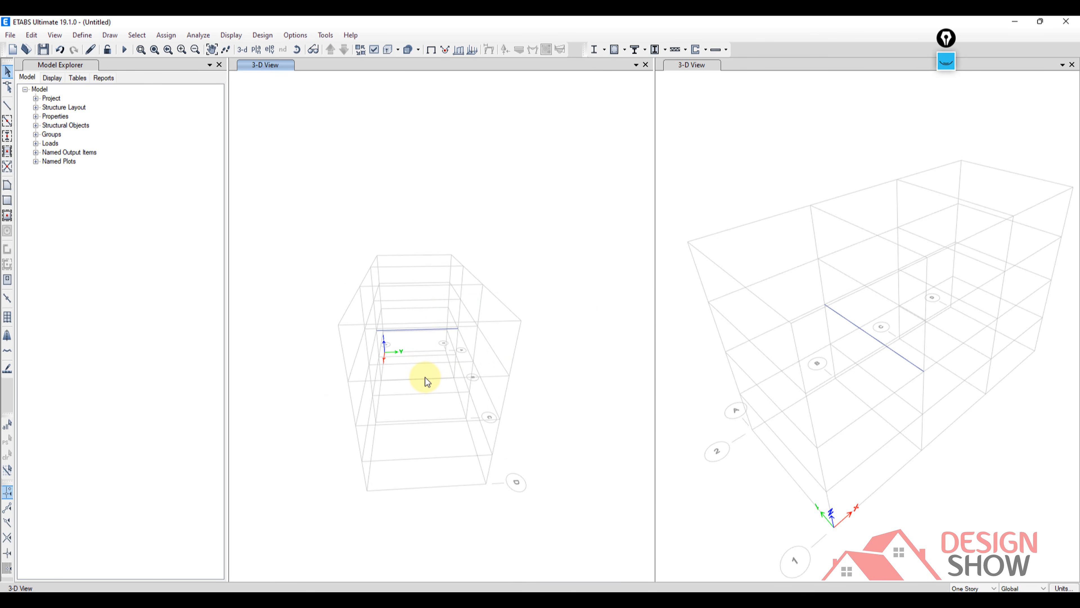
Clear the old markup, draw a pink bracket around the Model Explorer's corner, and hide the markup.
left_click(946, 63)
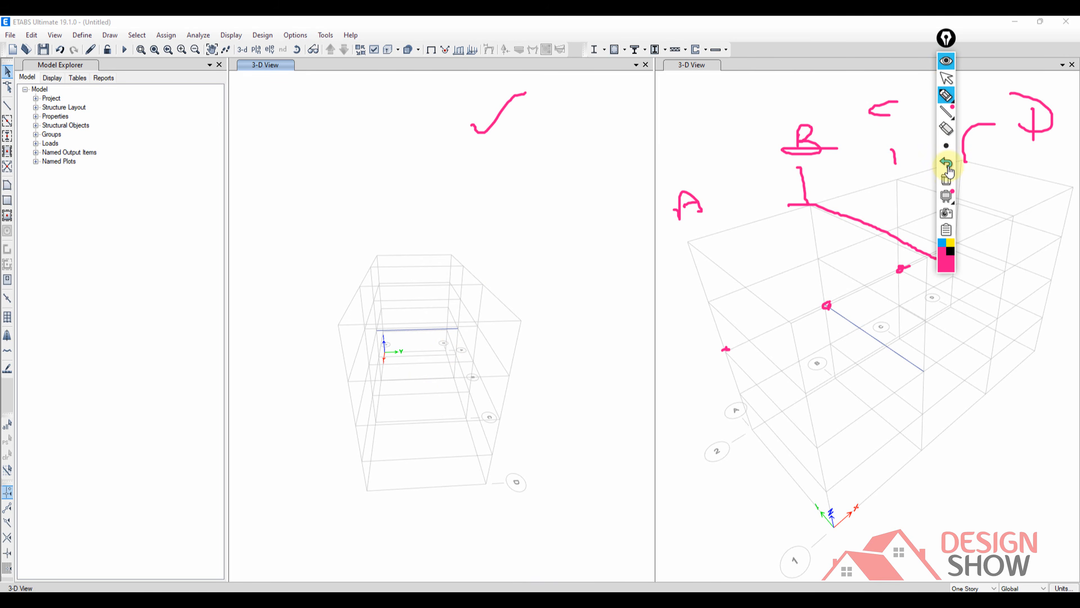
left_click(948, 179)
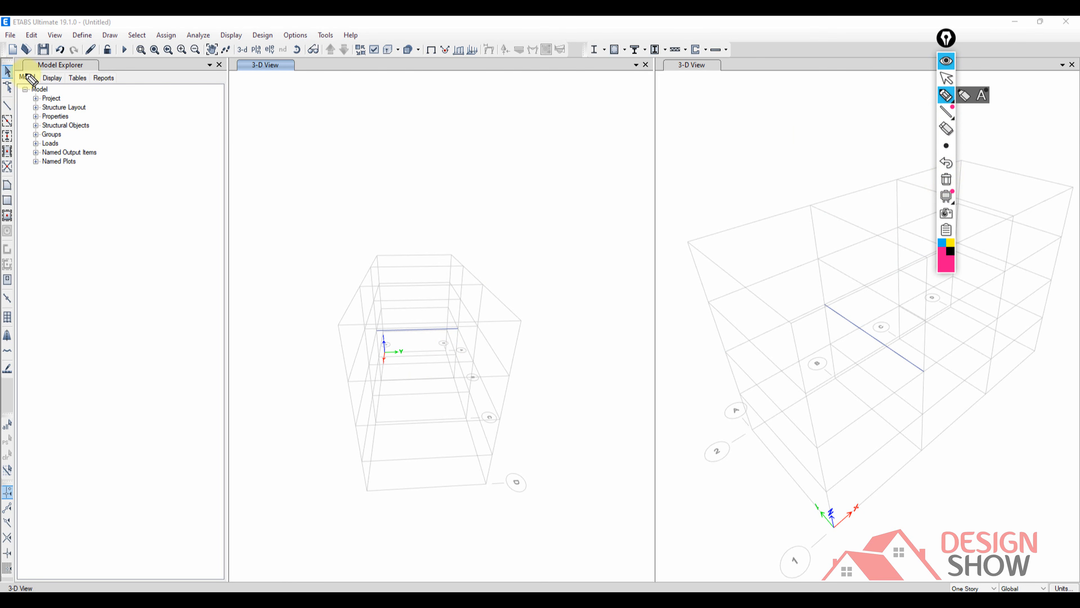
left_click_drag(38, 58, 14, 59)
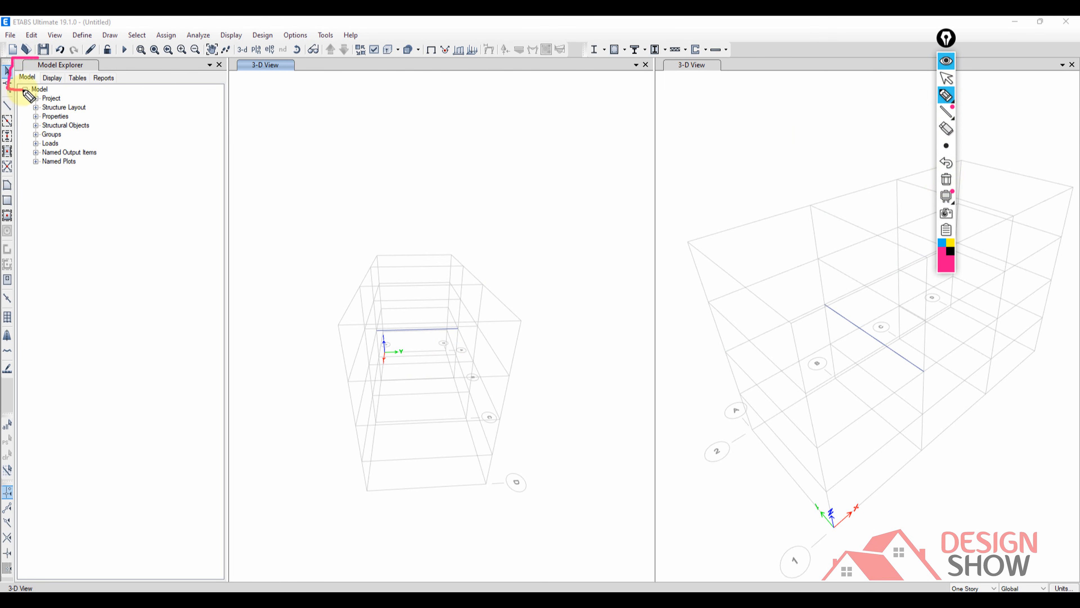
left_click(946, 61)
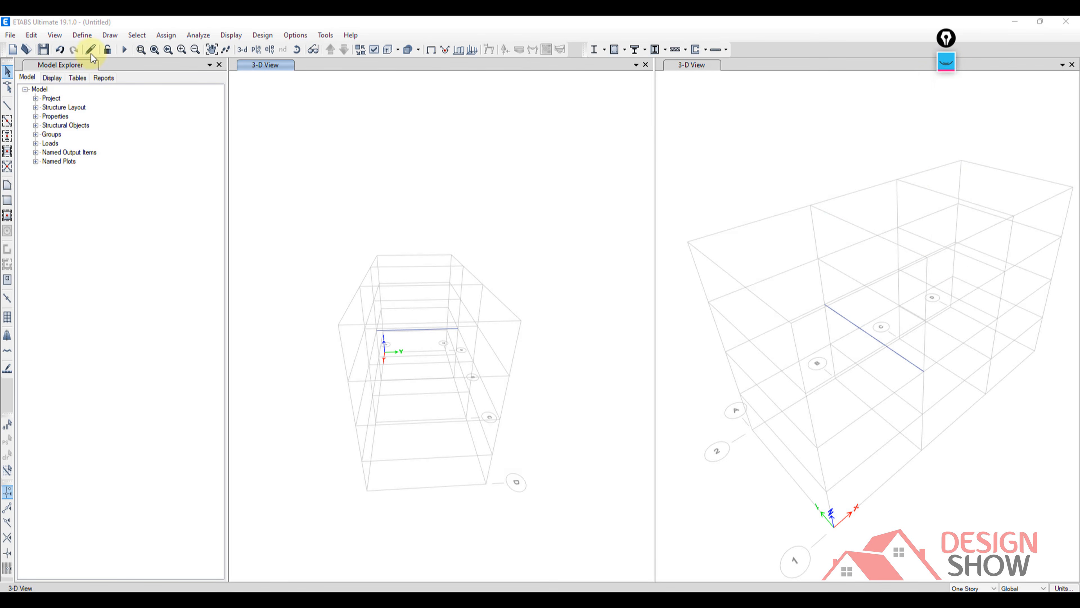
Examine the 3-D View's view type choices under Model Windows in the Model Explorer's display settings.
left_click(50, 78)
left_click(27, 77)
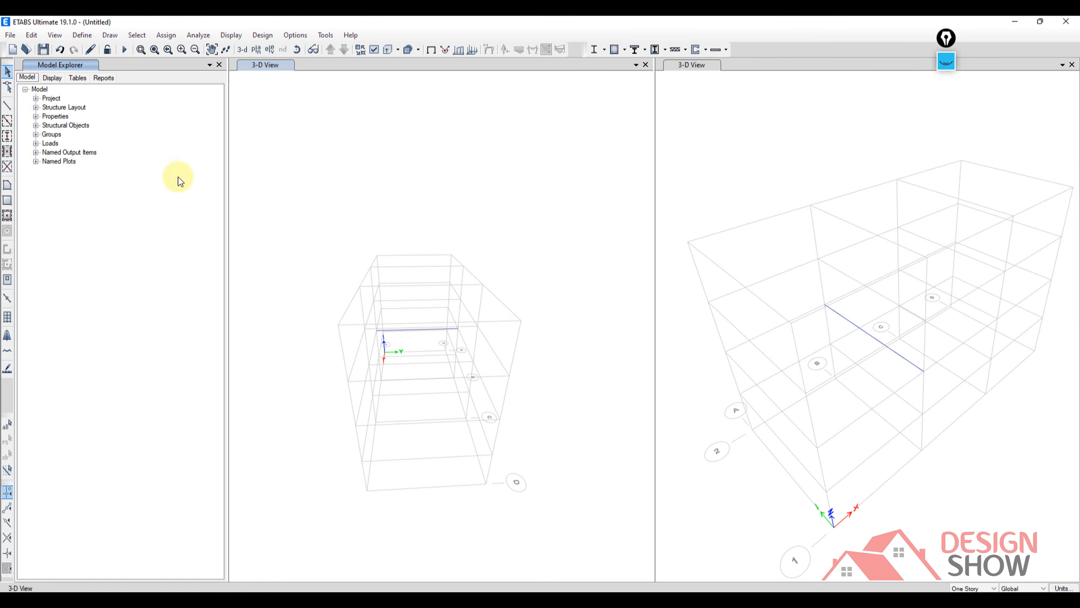
middle_click_drag(356, 278, 348, 259)
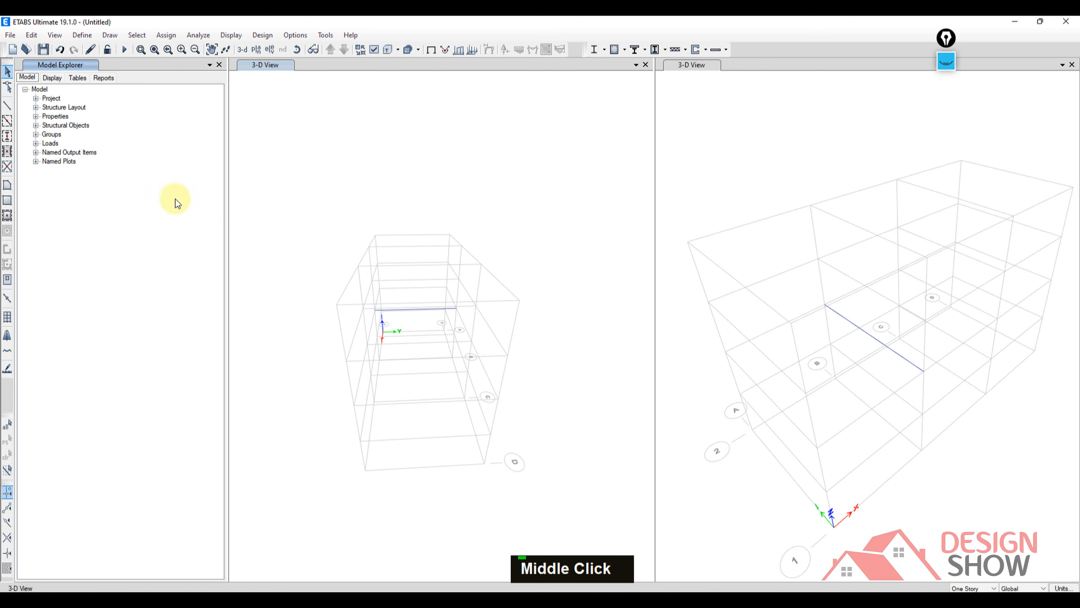
left_click(46, 80)
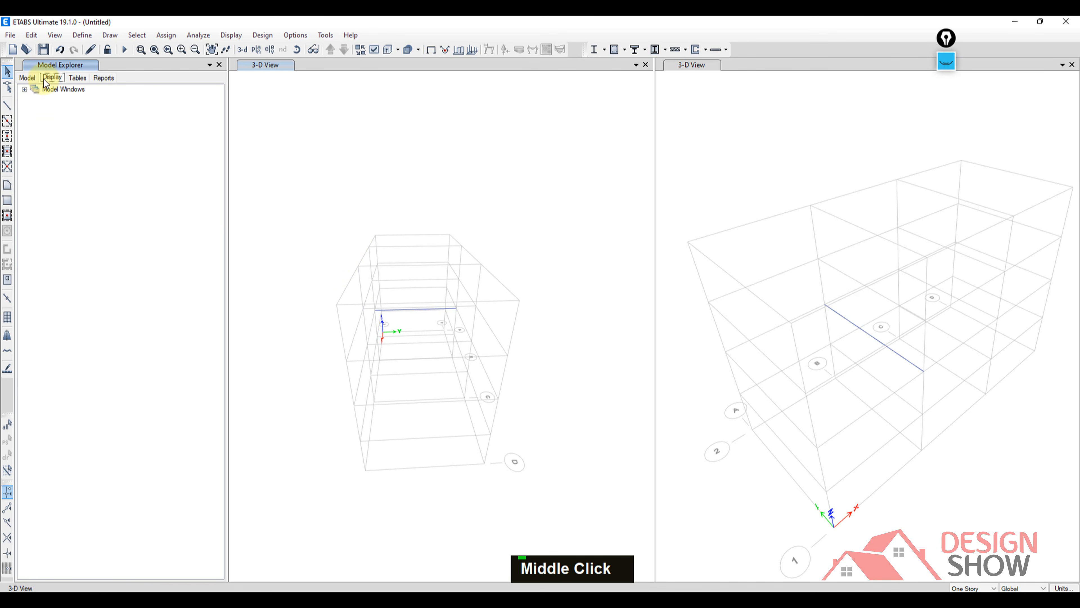
left_click(24, 90)
left_click(35, 99)
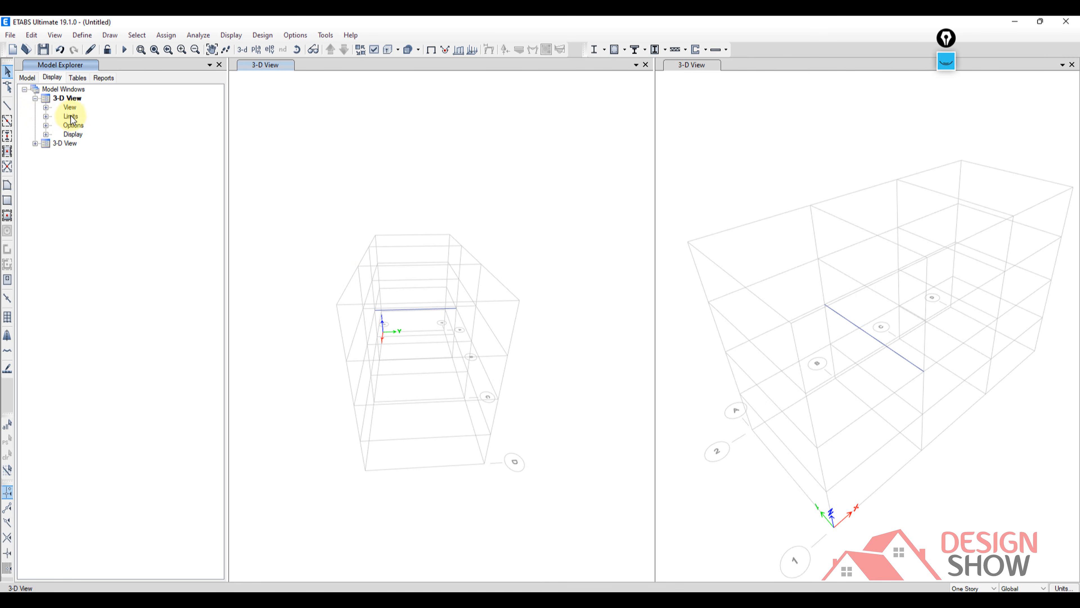
left_click(46, 107)
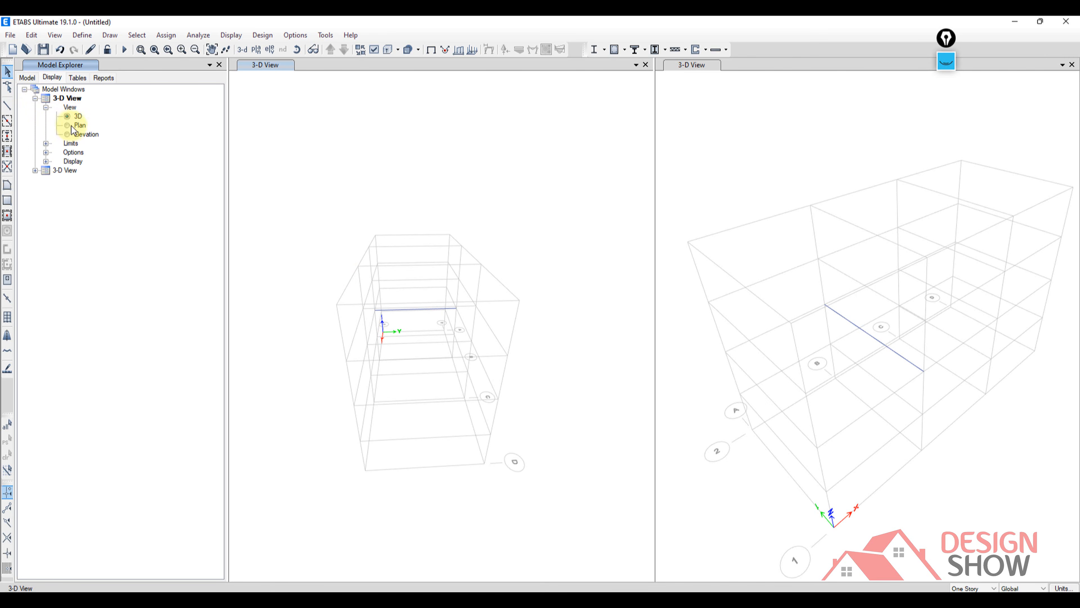
Examine the Tables and Reports trees of the Model Explorer and orbit the perspective view.
left_click(76, 78)
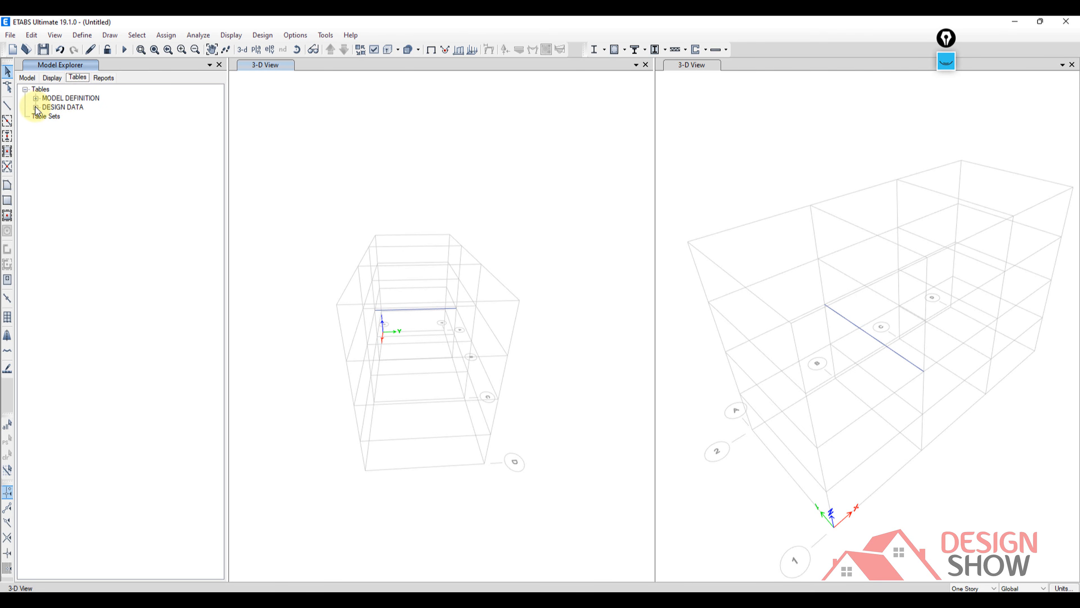
middle_click_drag(510, 323, 430, 294)
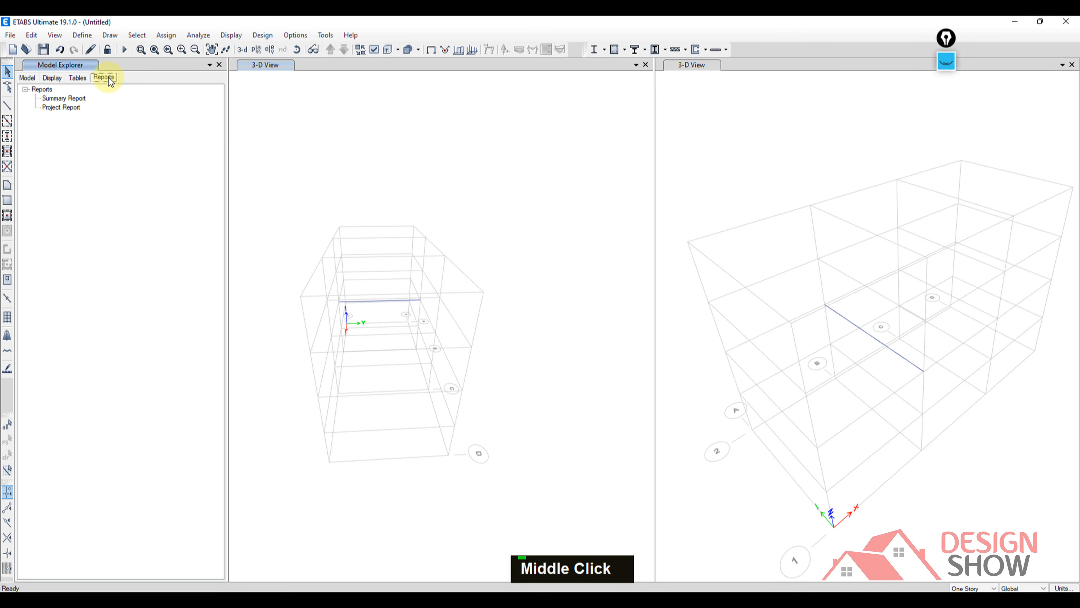
mouse_move(406, 327)
middle_mouse_down()
mouse_move(463, 326)
mouse_move(445, 318)
middle_mouse_up()
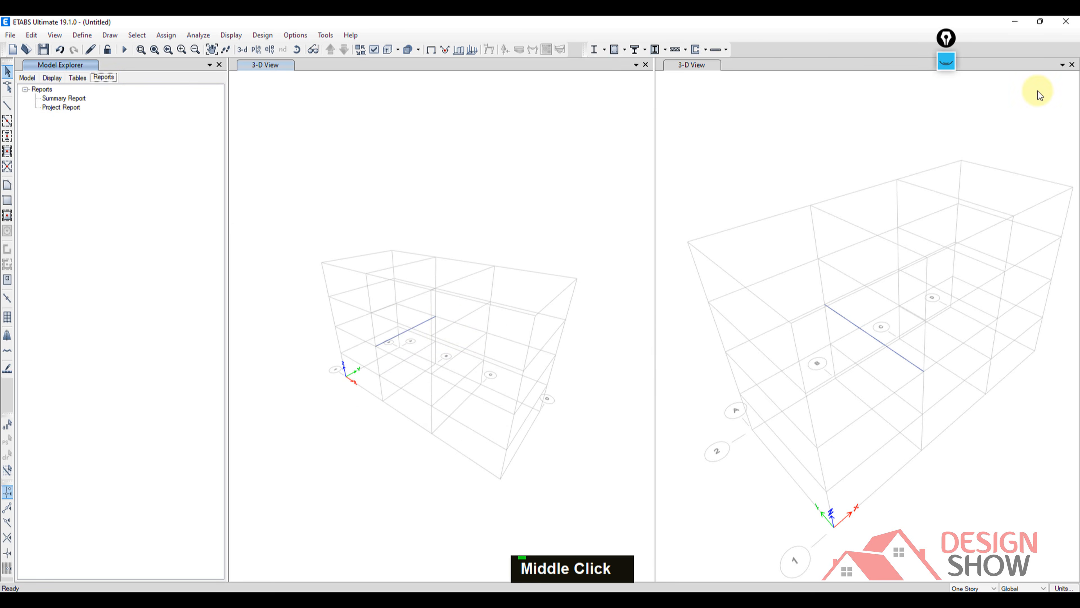
Show the markup again and draw pink brackets around both ends of the main menu row, from File to Help.
left_click(946, 65)
left_click(949, 96)
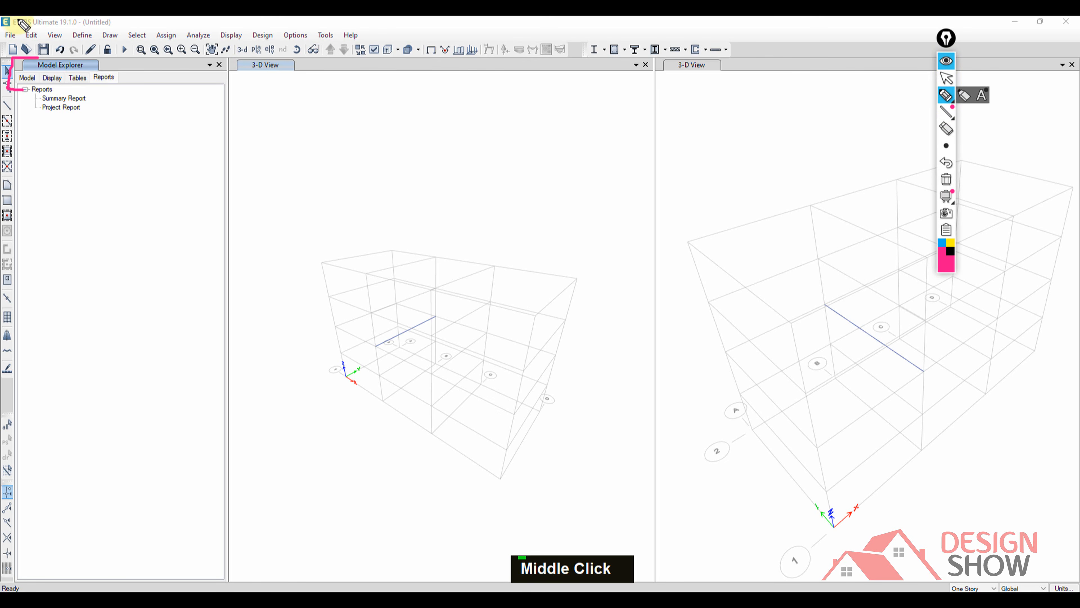
mouse_move(17, 18)
left_mouse_down()
mouse_move(2, 19)
mouse_move(5, 44)
left_mouse_up()
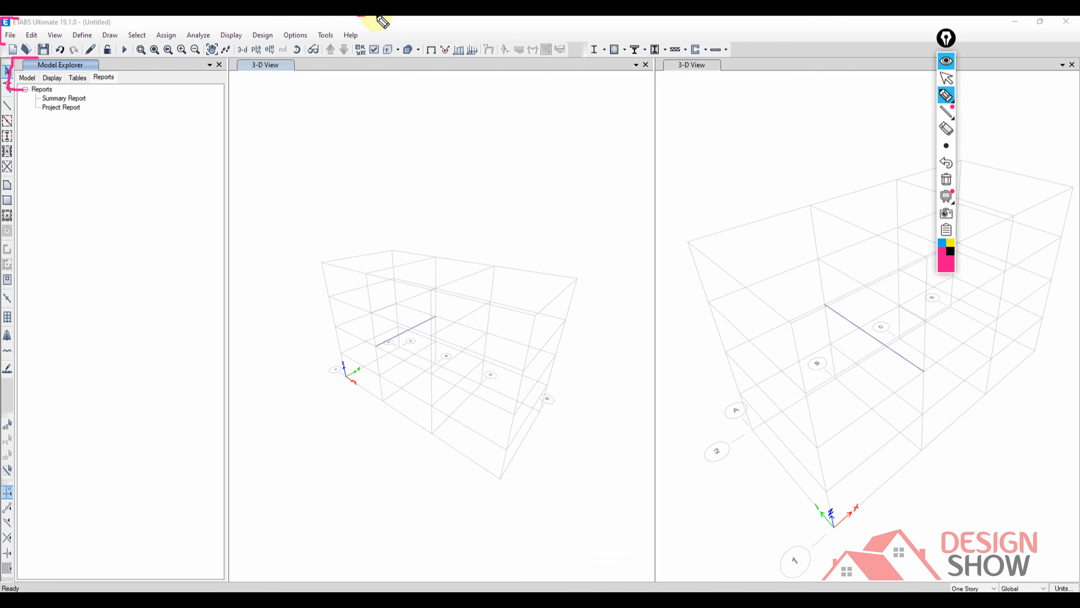
left_click_drag(376, 19, 366, 40)
Underline the row of command icons in pink and draw arrows to its middle and to its first file icons.
left_click_drag(39, 50, 340, 54)
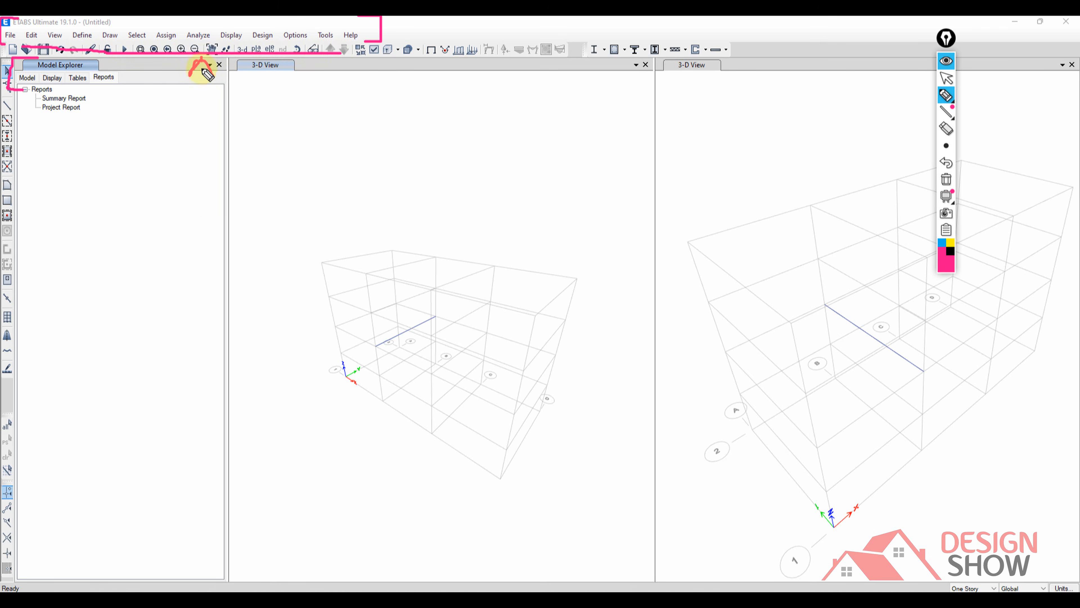
left_click_drag(201, 58, 201, 229)
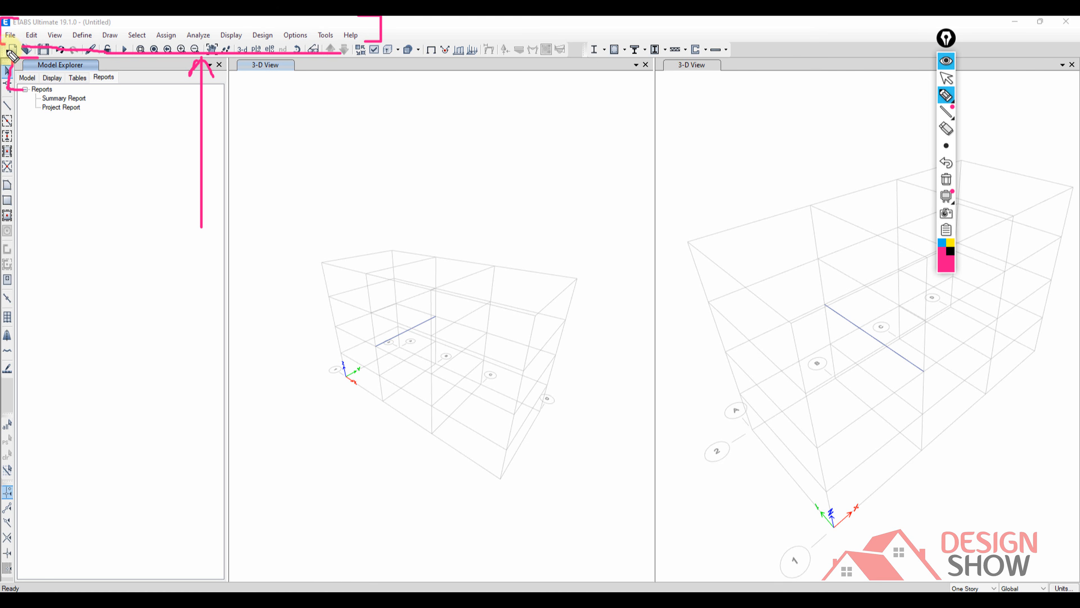
left_click_drag(16, 55, 23, 112)
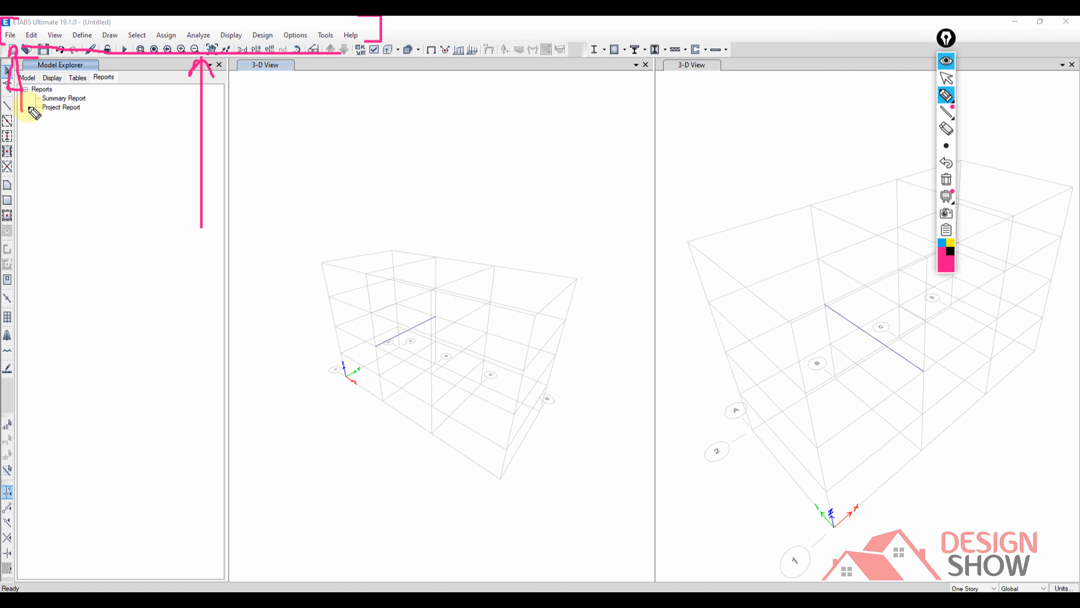
double_click(39, 106)
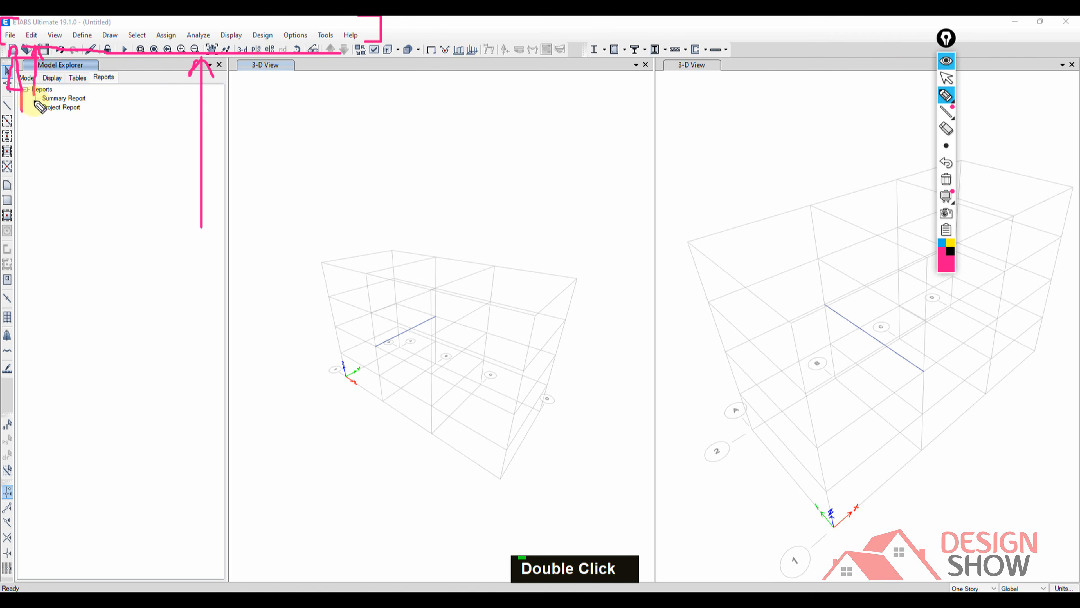
Hide the markup and look through the View, Define, Draw, Select and Assign commands, including the joint and joint load assignments.
left_click(946, 61)
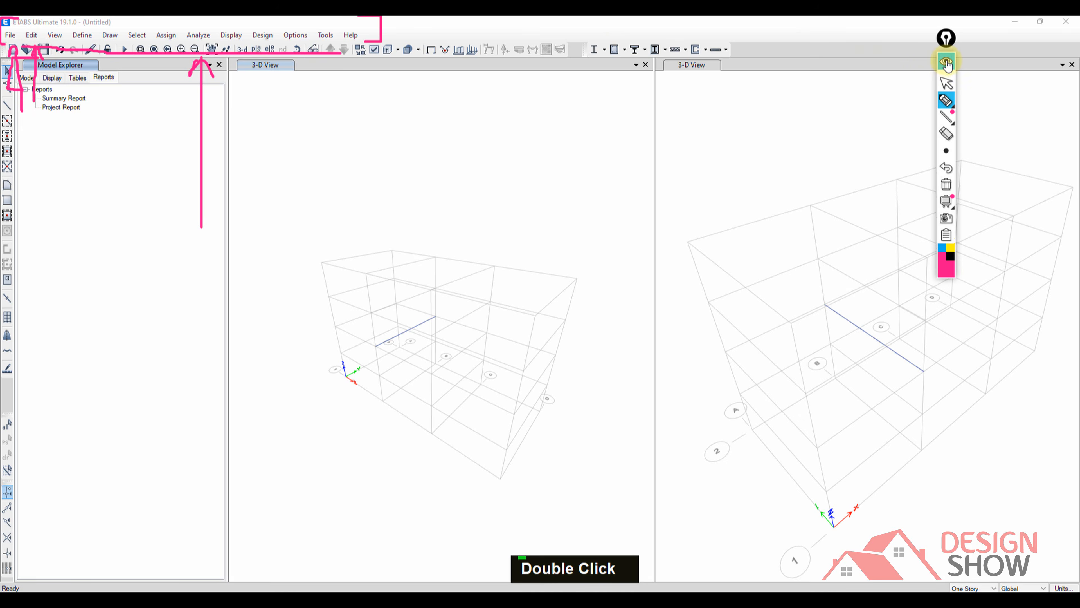
left_click(56, 35)
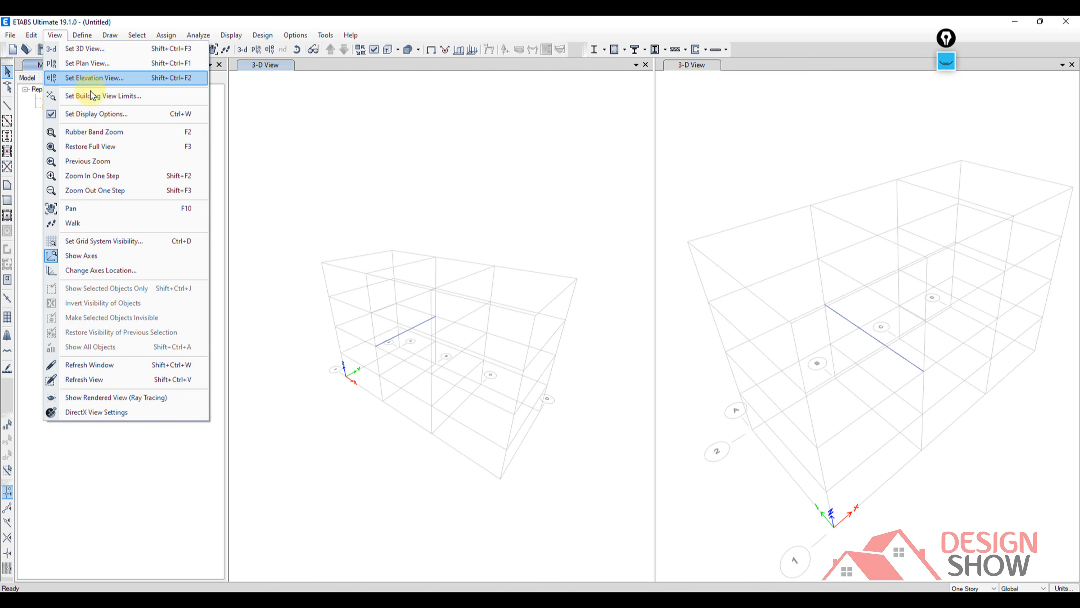
mouse_move(88, 41)
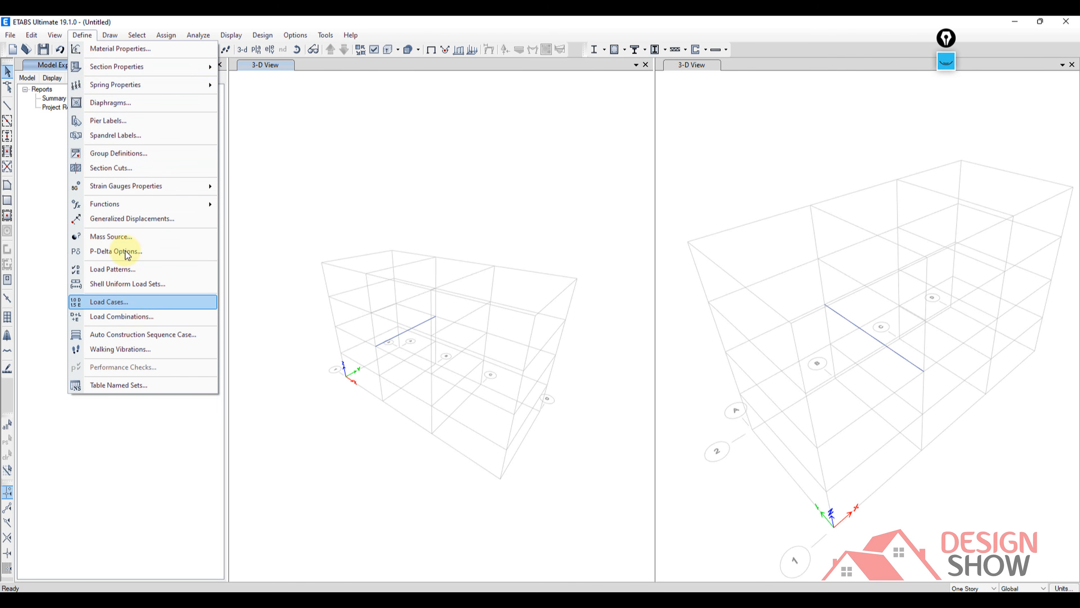
left_click(108, 36)
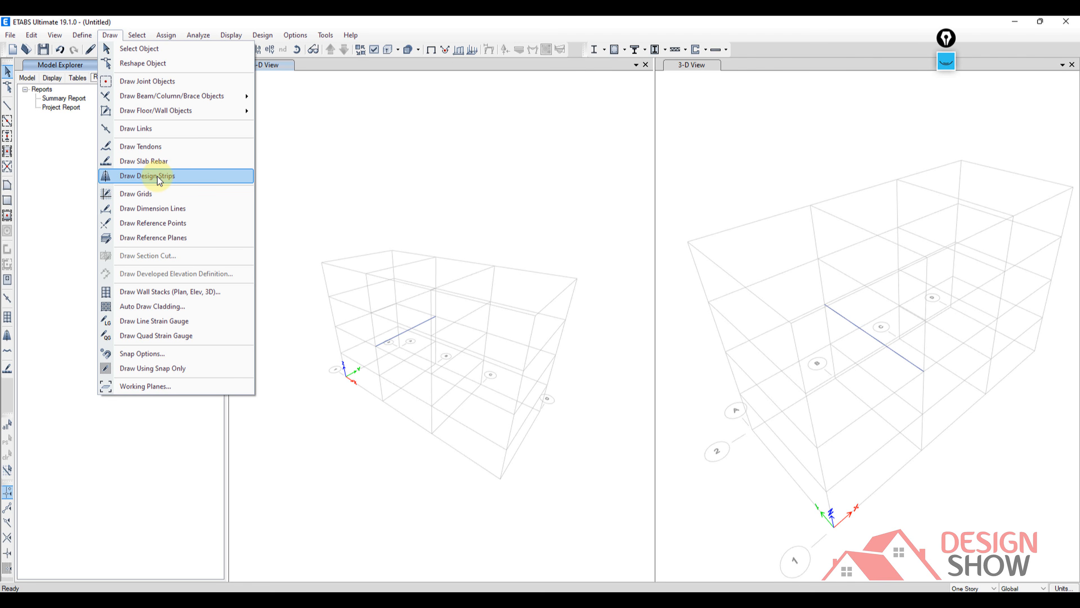
mouse_move(143, 41)
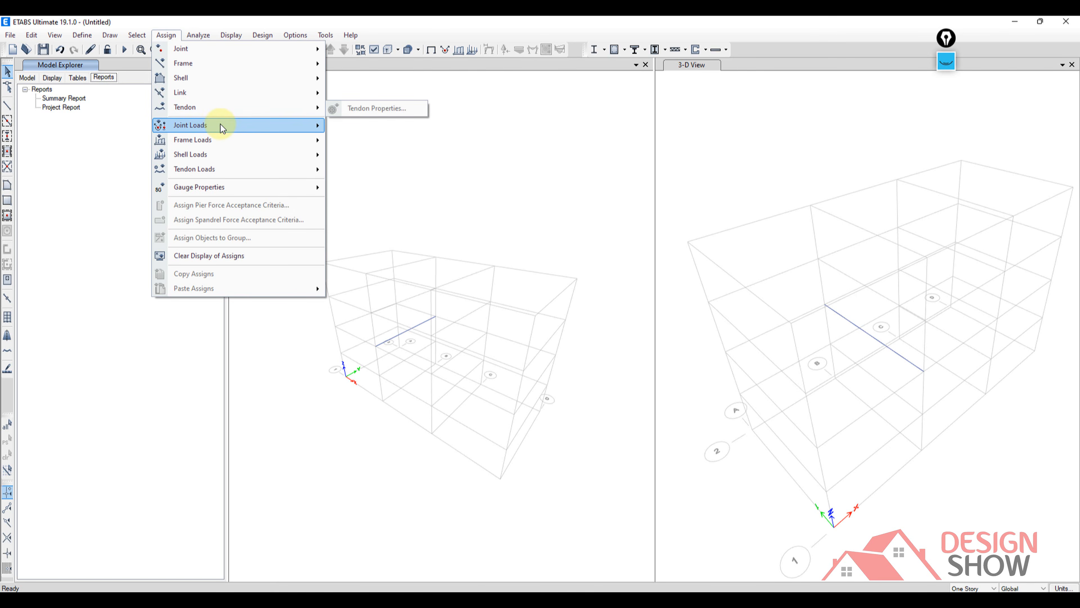
mouse_move(220, 125)
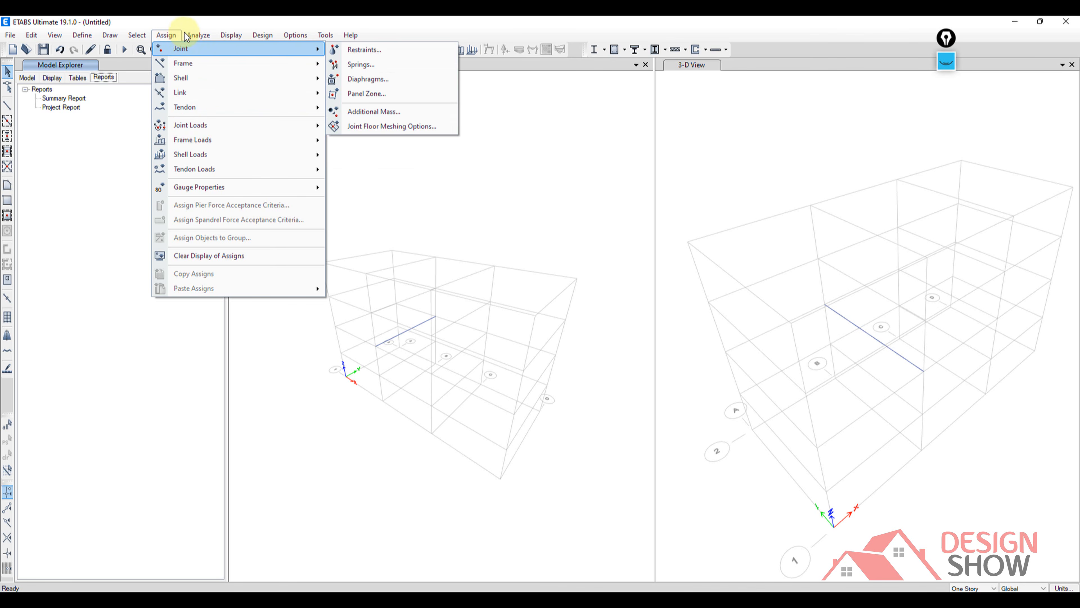
Look through the Analyze, Display, Design, Options, Tools and Help commands.
mouse_move(203, 38)
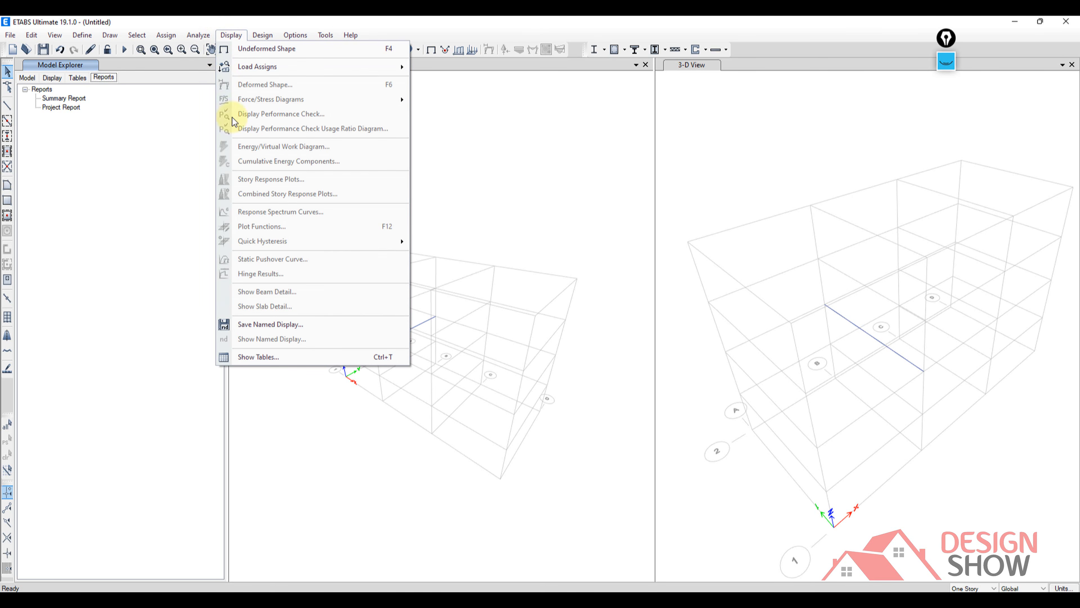
left_click(267, 48)
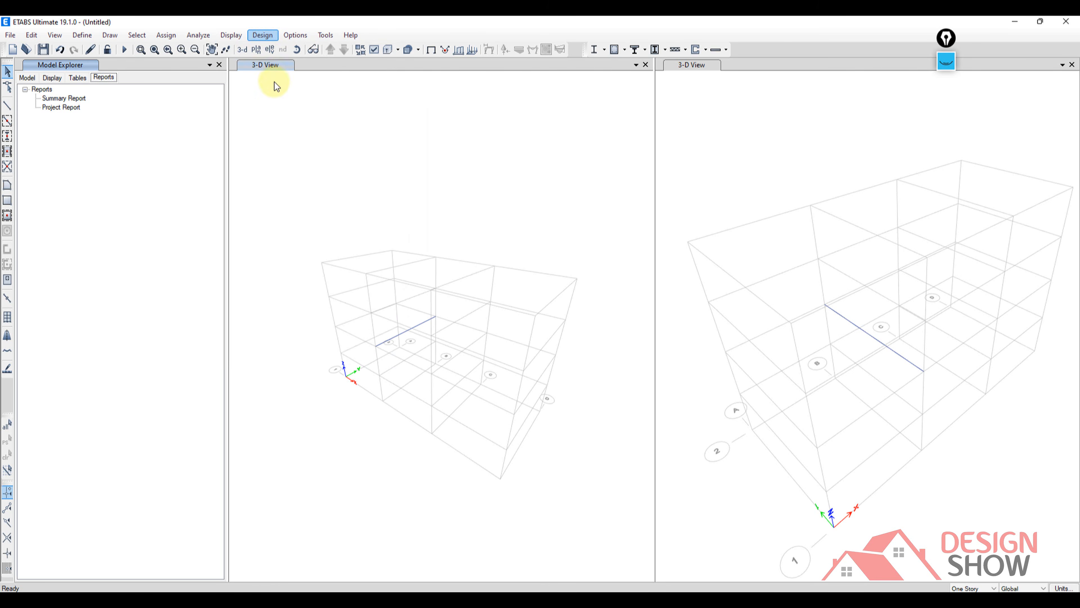
left_click(263, 35)
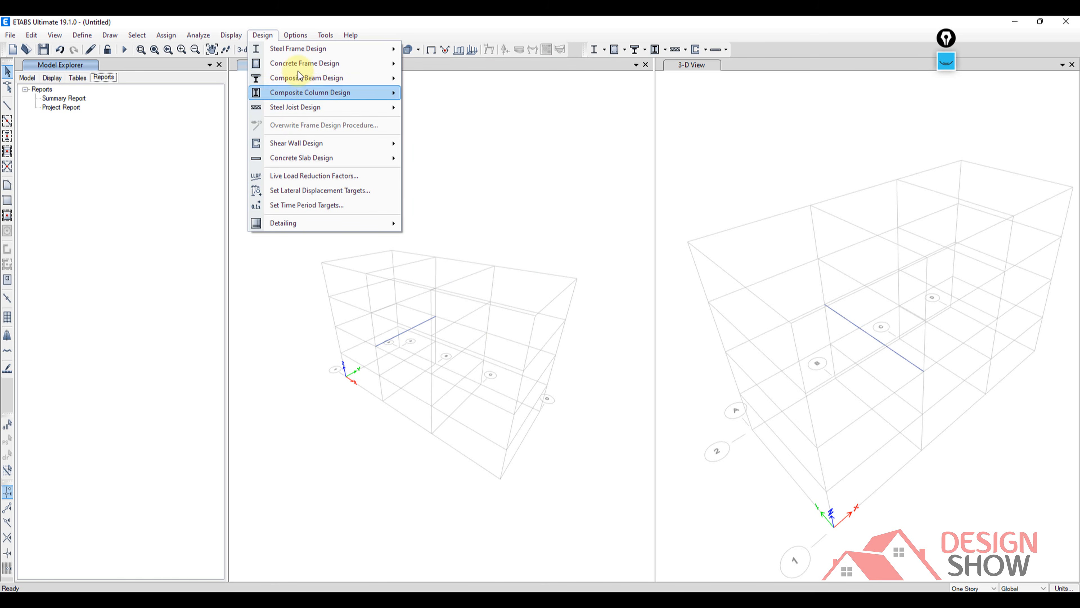
mouse_move(300, 36)
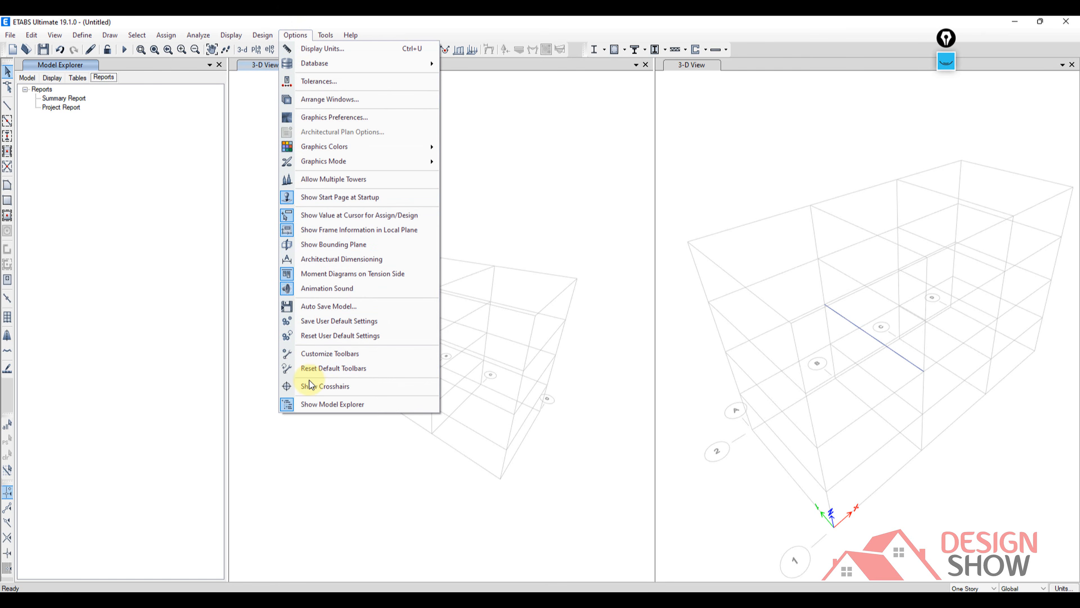
left_click(298, 35)
left_click(325, 36)
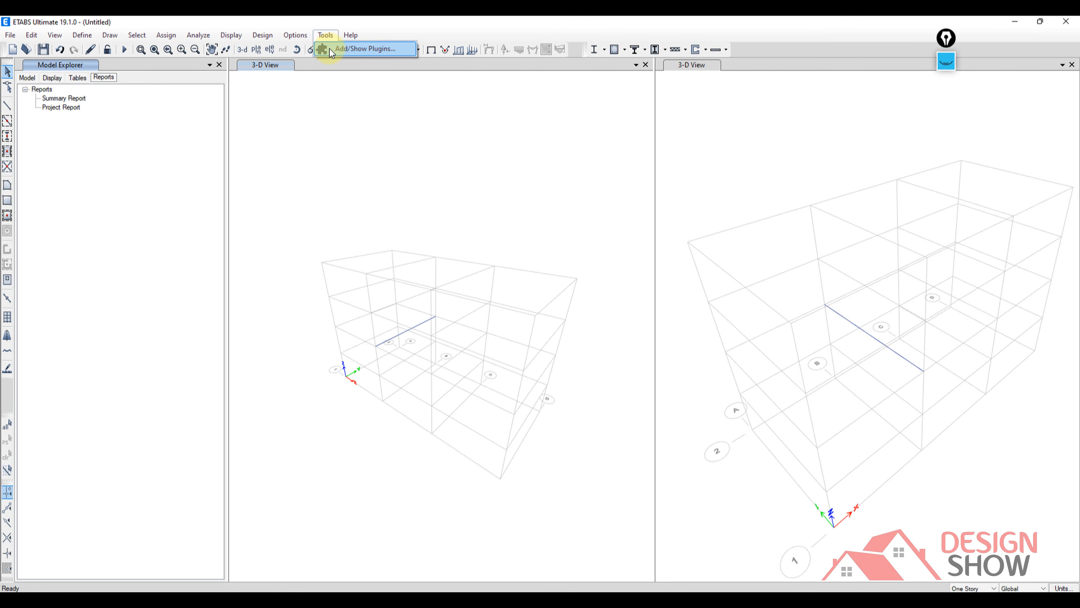
mouse_move(350, 38)
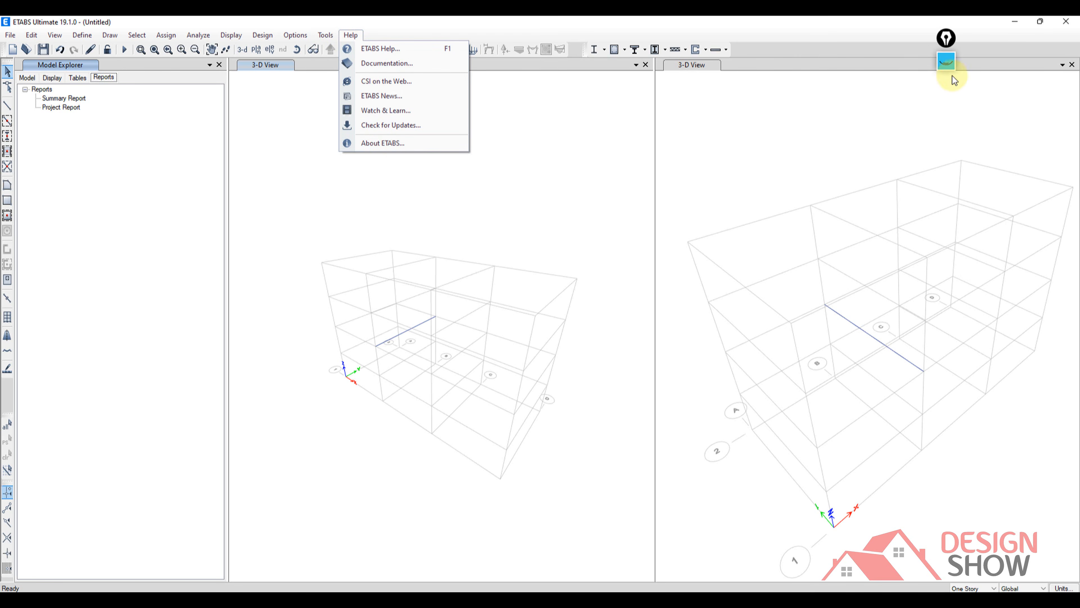
Clear the old markup, draw a pink outline around the vertical strip of drawing tools with three arrows towards it, and hide the markup.
left_click(946, 61)
mouse_move(950, 124)
left_click(950, 182)
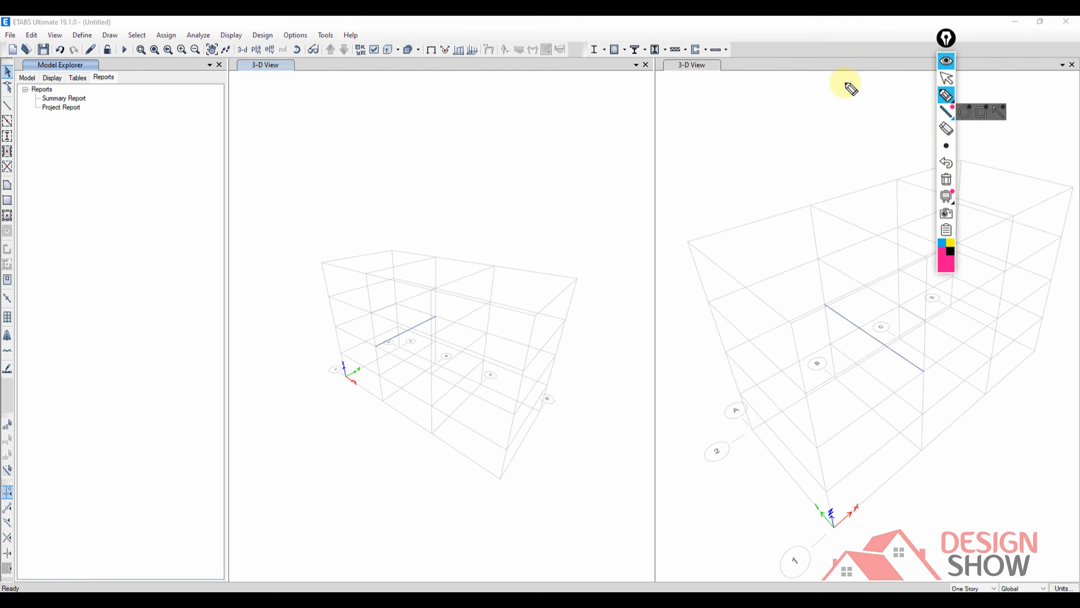
mouse_move(2, 57)
left_mouse_down()
mouse_move(22, 59)
mouse_move(42, 212)
mouse_move(46, 481)
mouse_move(12, 491)
left_mouse_up()
mouse_move(73, 208)
left_mouse_down()
mouse_move(65, 222)
mouse_move(123, 219)
left_mouse_up()
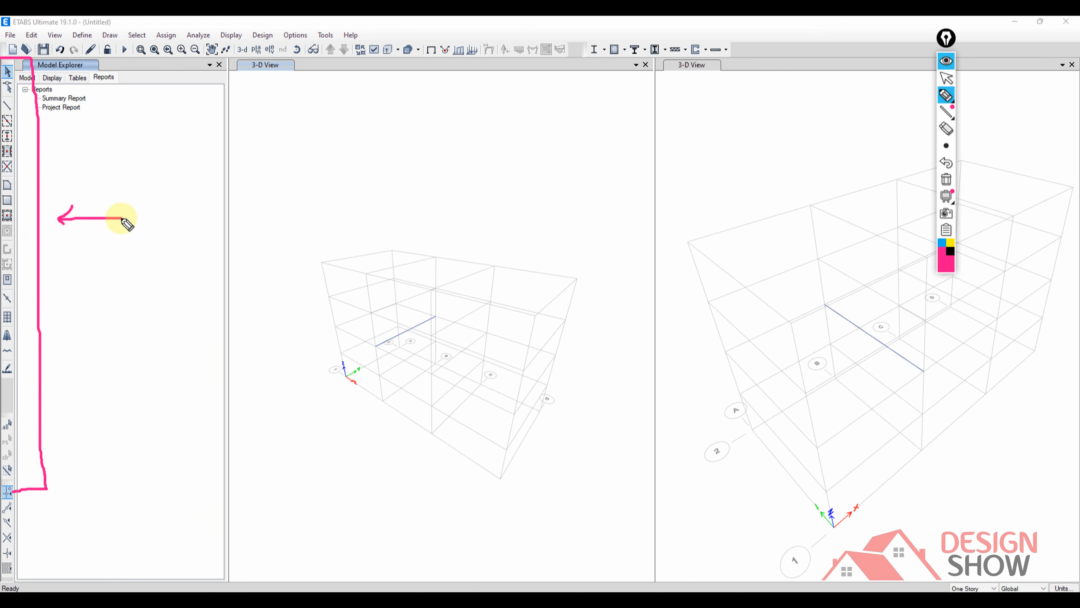
mouse_move(74, 144)
left_mouse_down()
mouse_move(65, 156)
mouse_move(148, 157)
left_mouse_up()
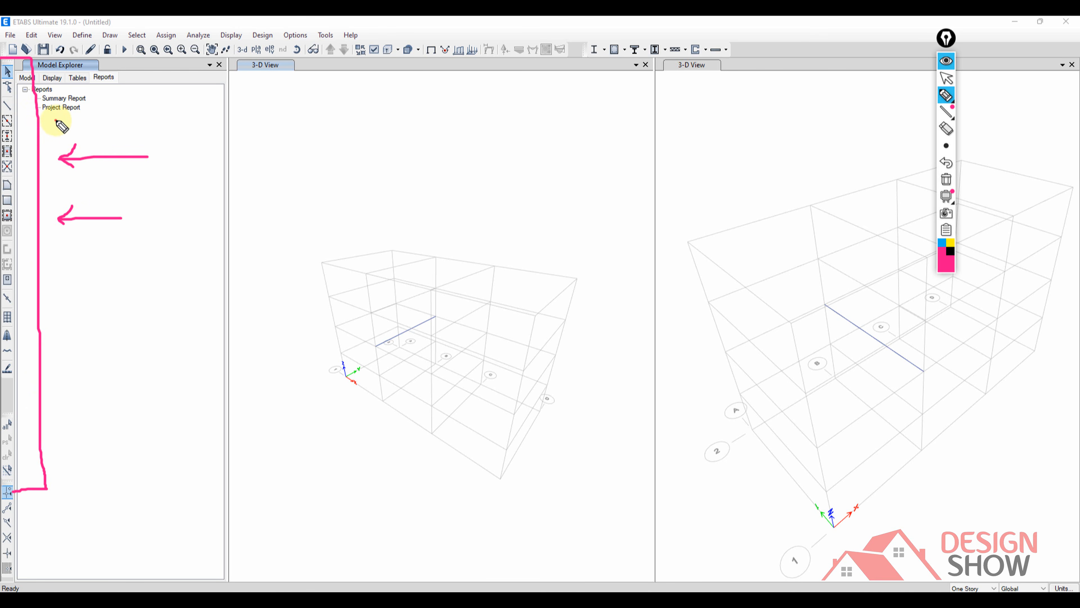
mouse_move(62, 126)
left_mouse_down()
mouse_move(44, 126)
mouse_move(130, 128)
left_mouse_up()
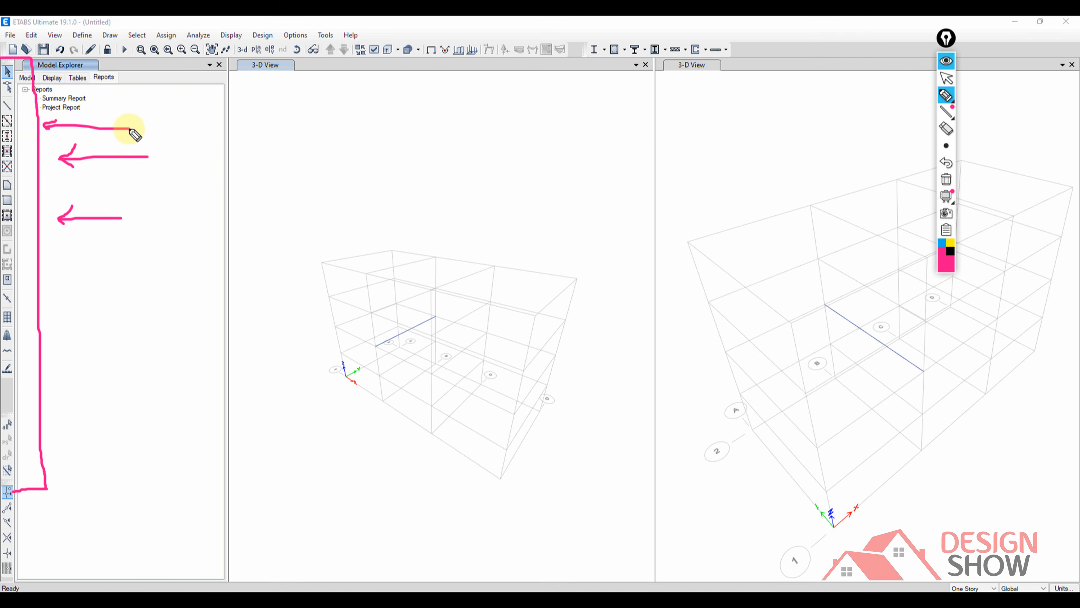
left_click(948, 66)
Activate the Reshape Object tool and replace it with the line-drawing tool for straight frame objects in the 3-D view.
middle_click_drag(344, 224, 371, 228)
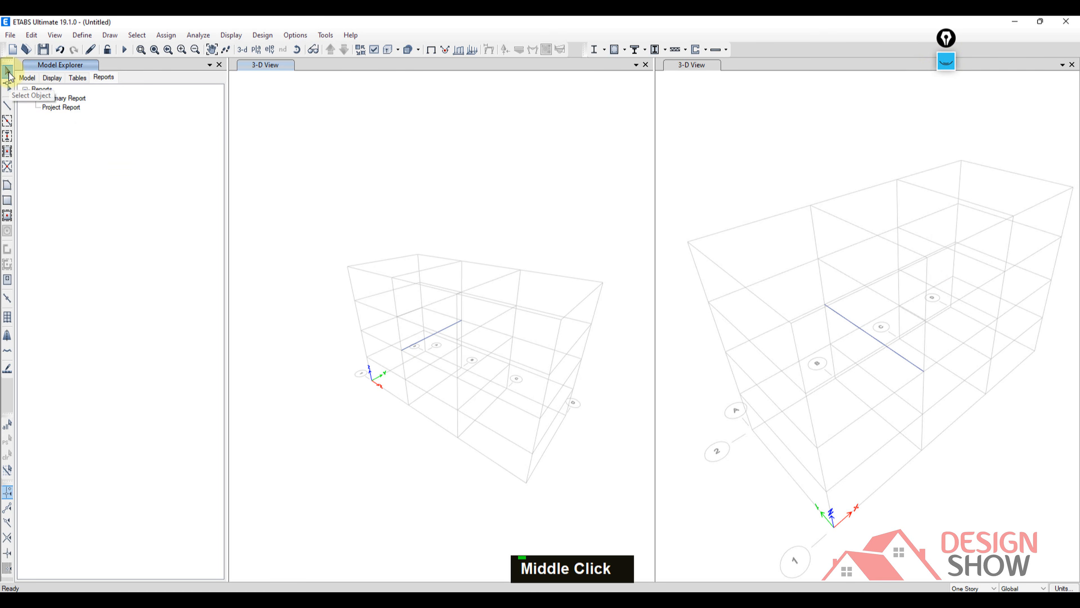
left_click(7, 90)
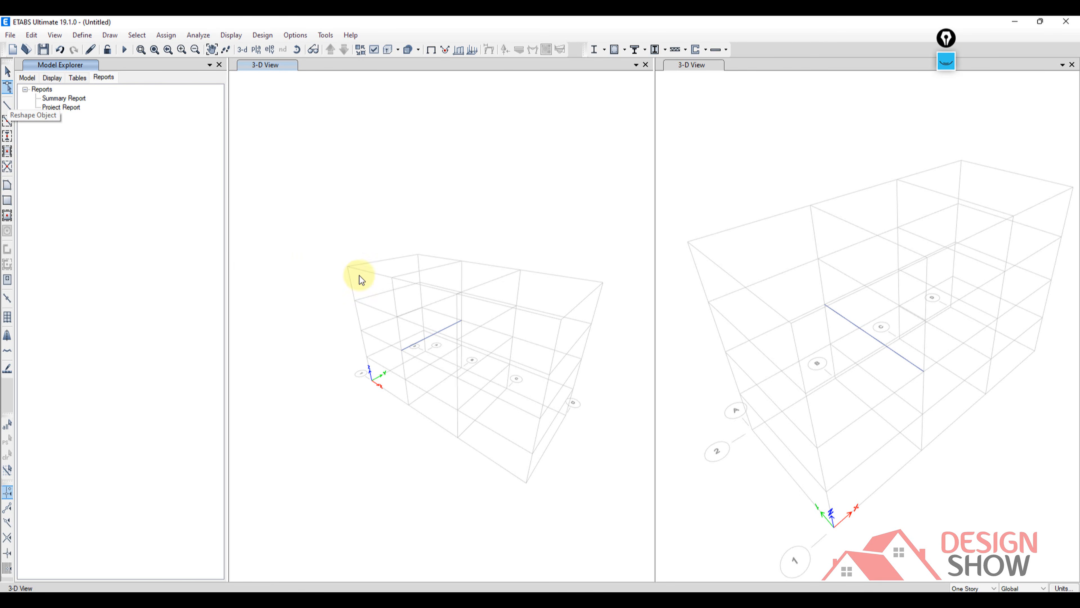
left_click(8, 106)
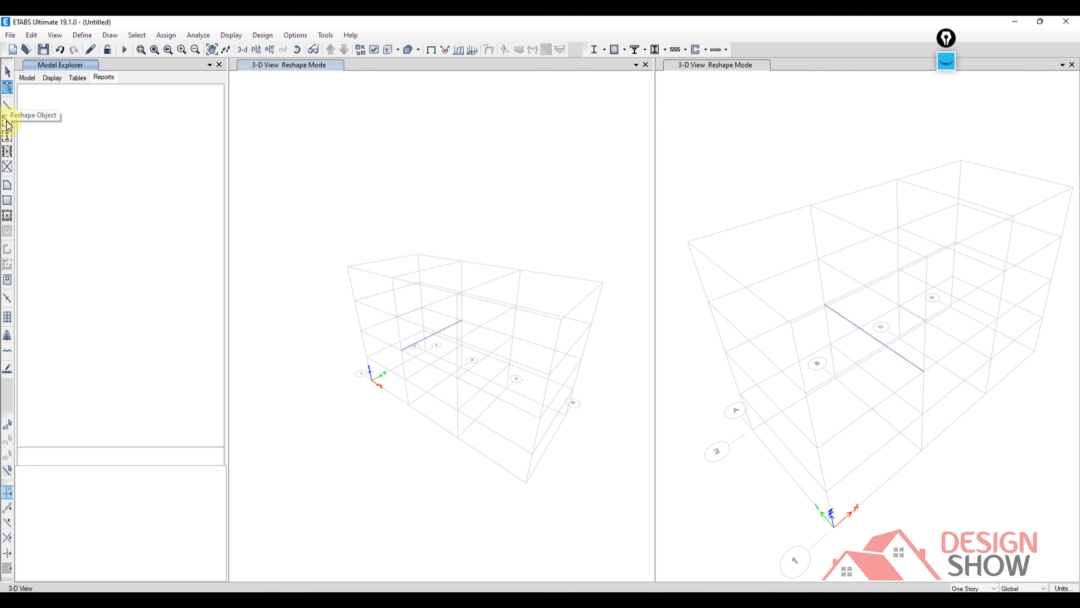
left_click(7, 109)
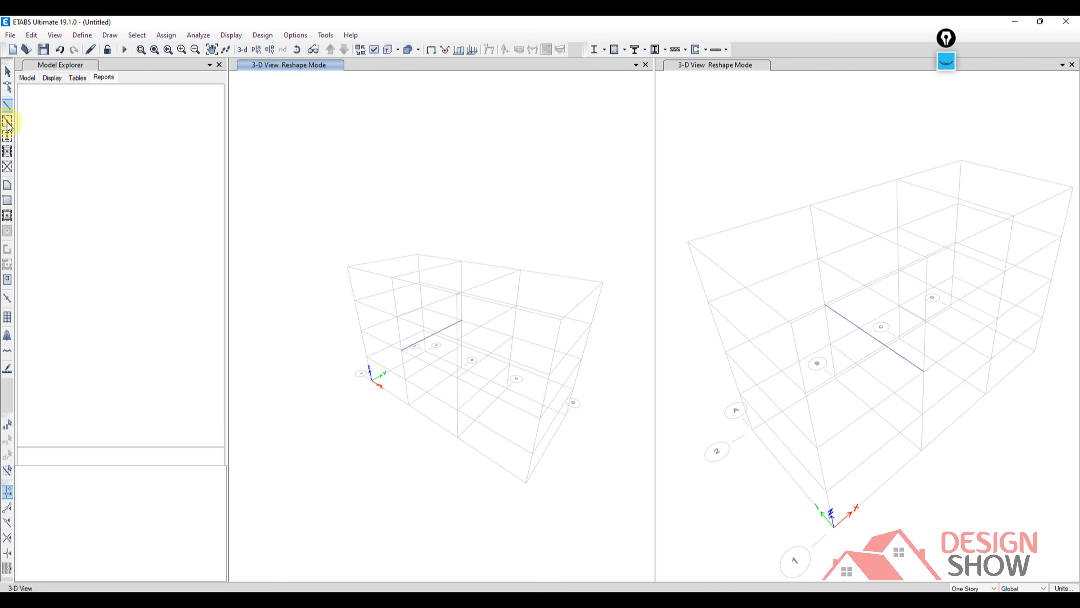
left_click(8, 107)
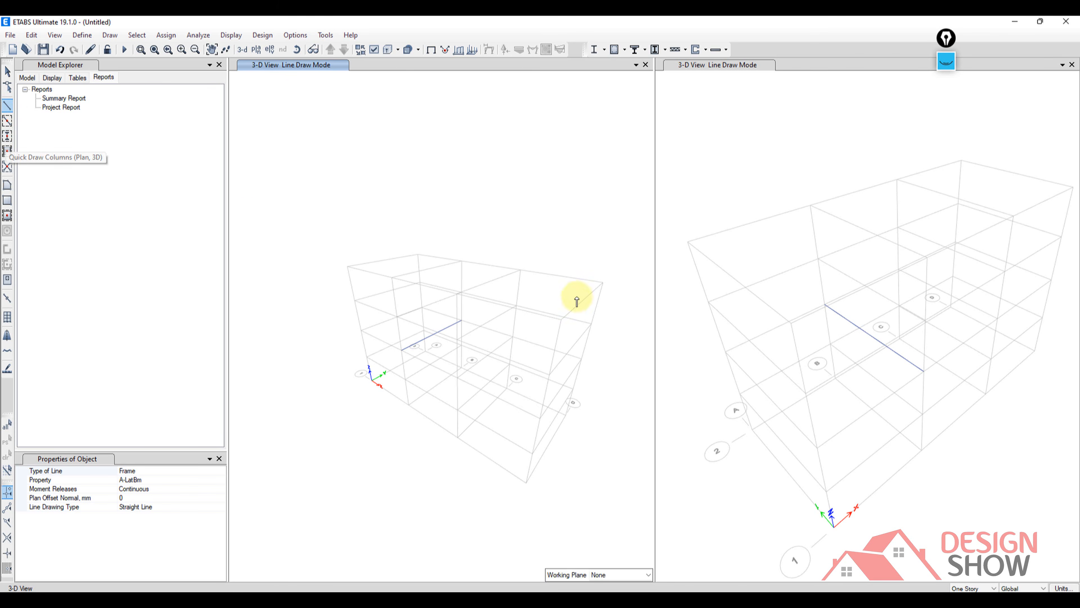
middle_click_drag(576, 296, 506, 309)
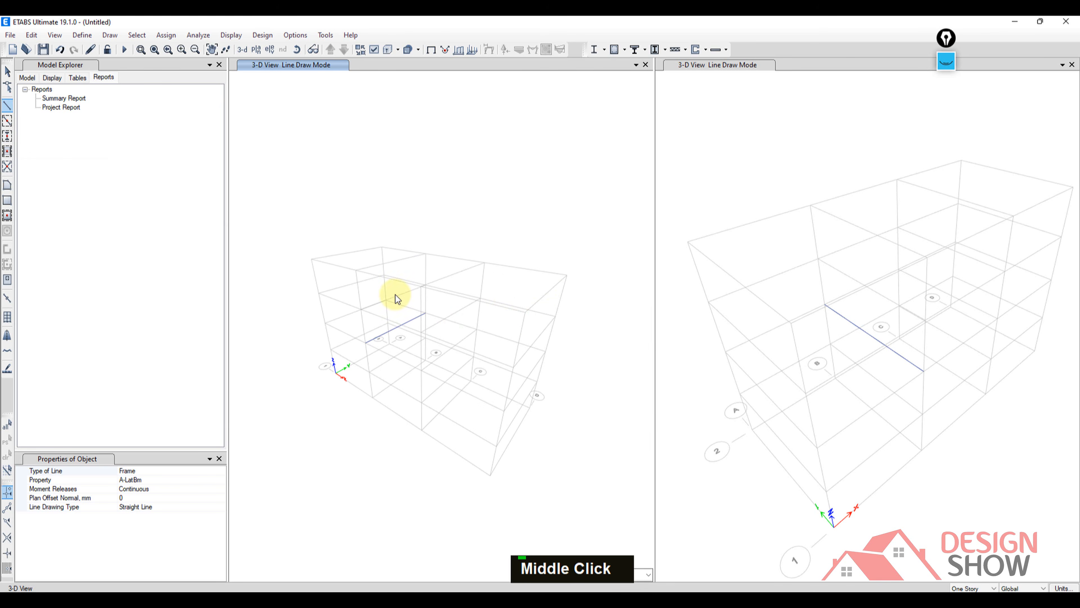